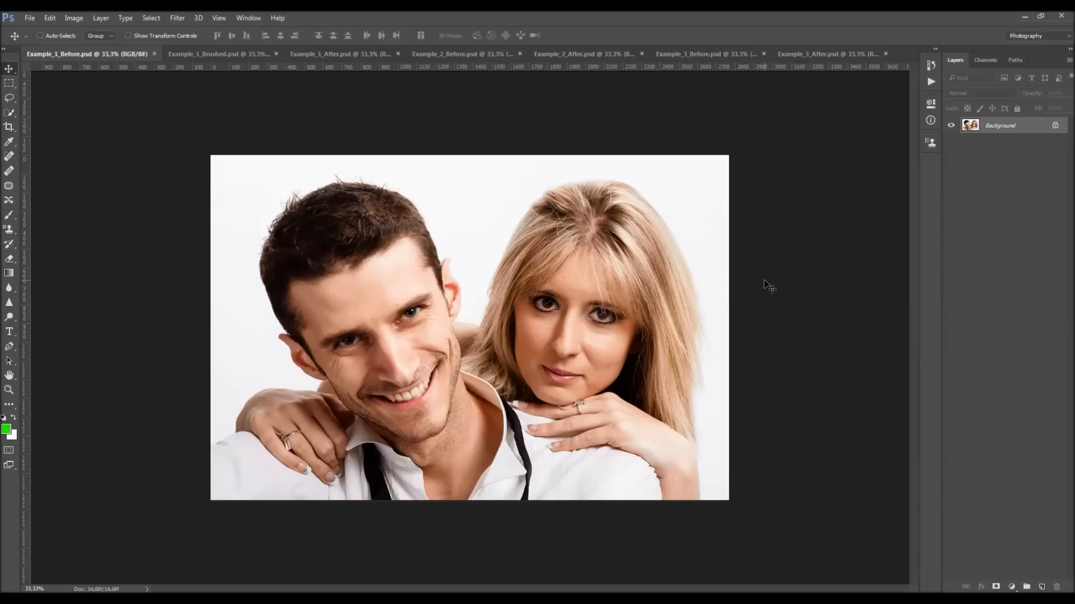
- Compare the brushed version of Example_1 with its finished text portrait, examining the text effect up close
left_click(220, 52)
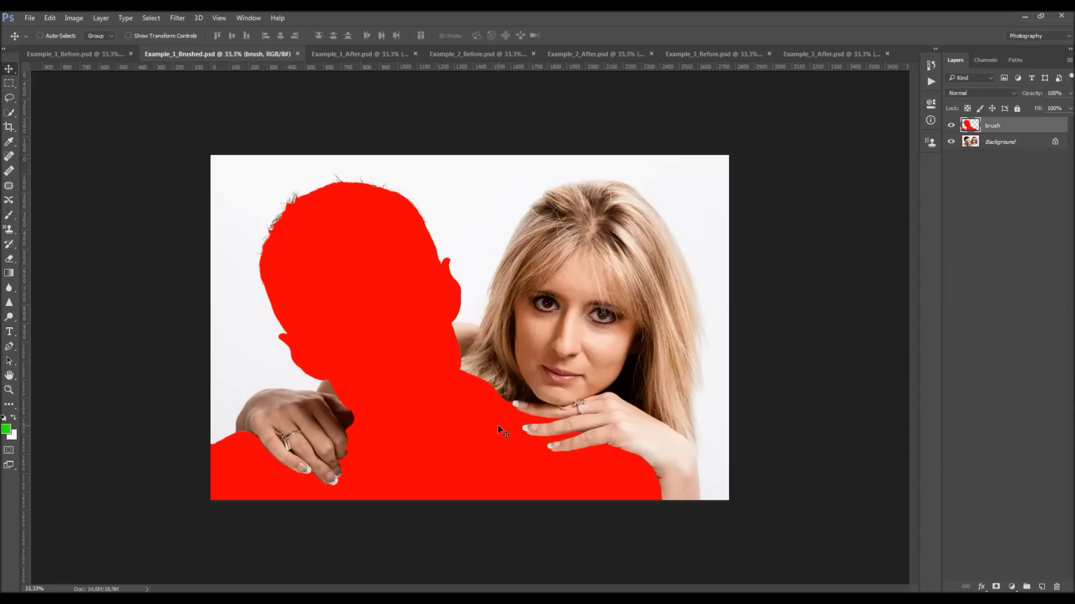
left_click(333, 56)
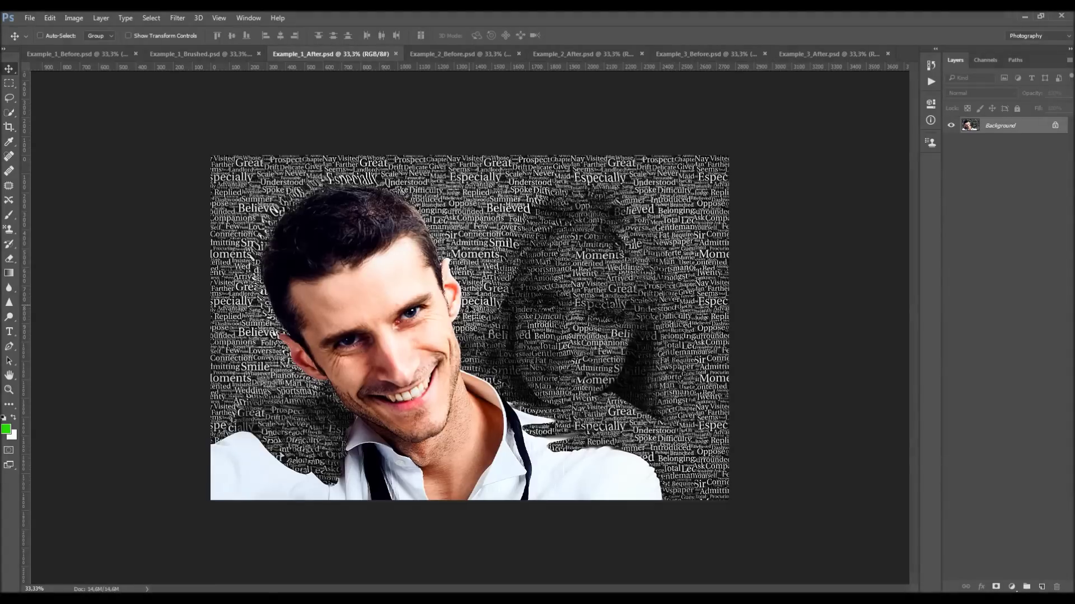
key("z")
left_click_drag(459, 299, 456, 296)
key("h")
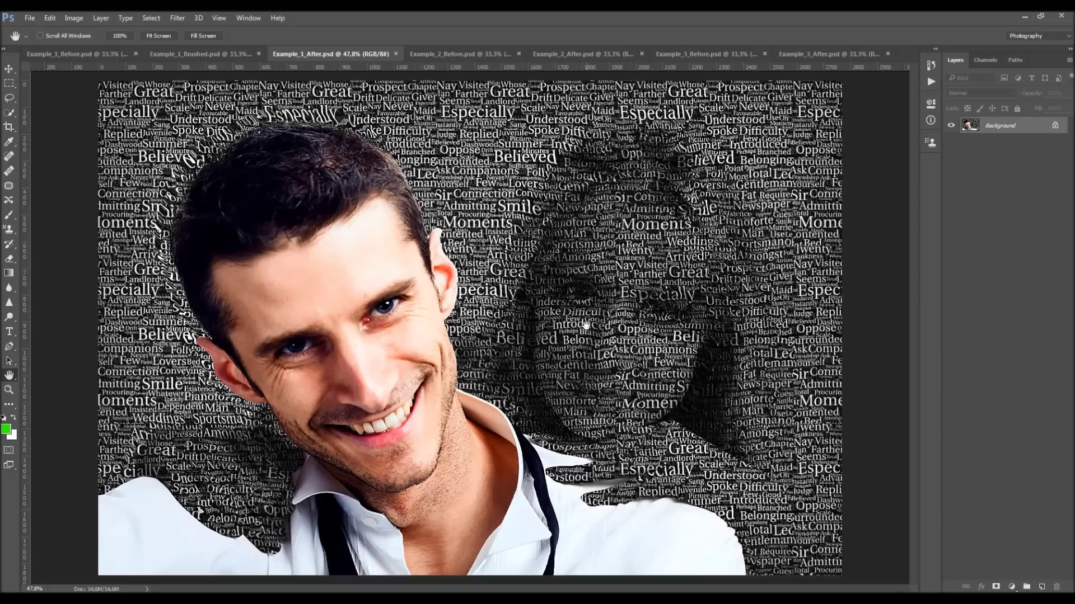
key("z")
left_click_drag(586, 324, 581, 302)
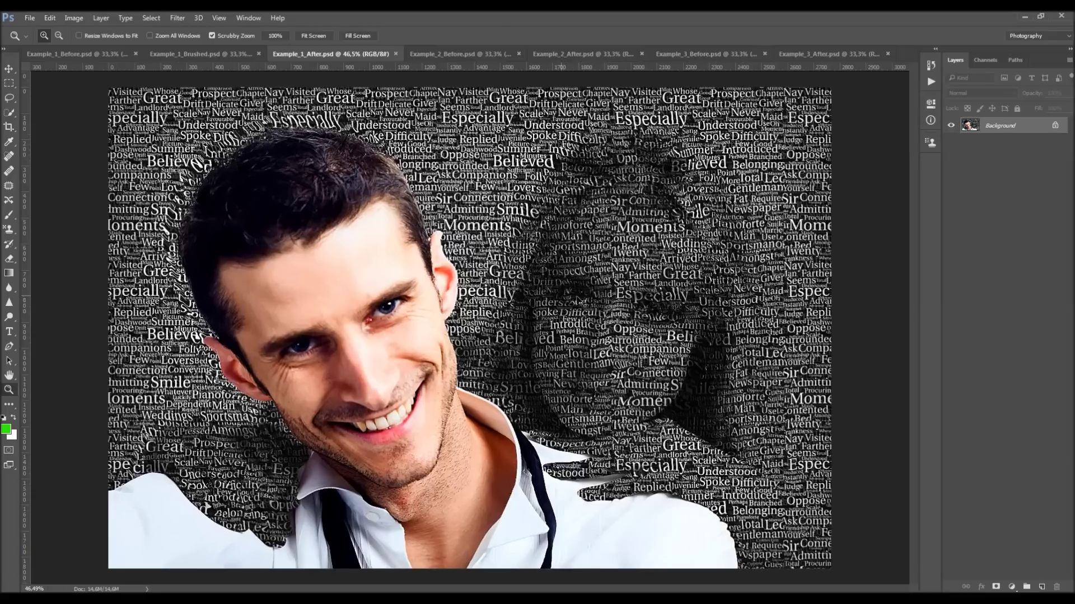
key("v")
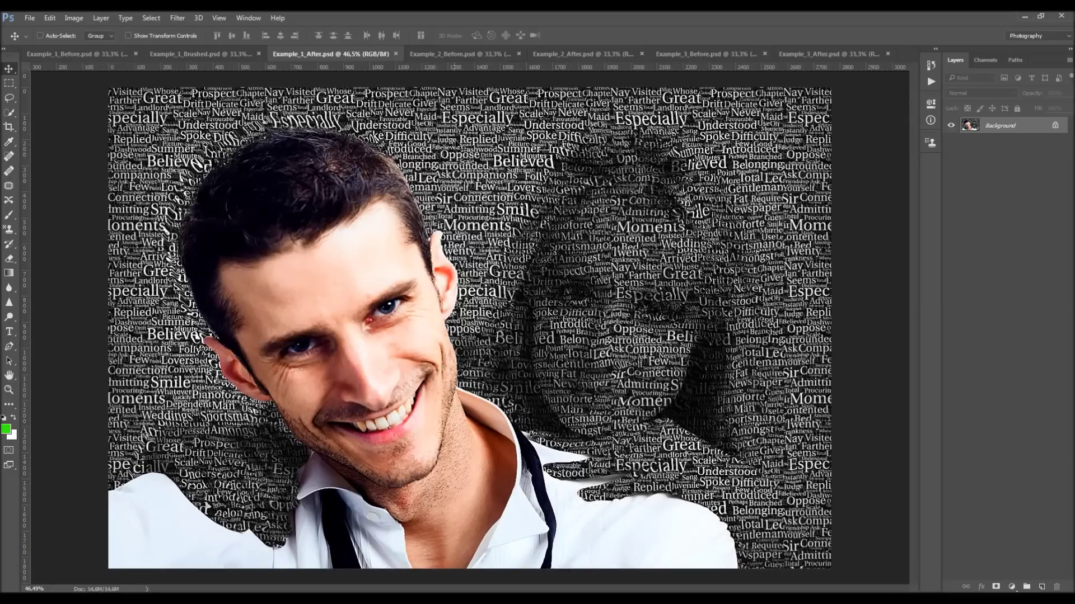
- Compare the before and after versions of Example_2 and Example_3
left_click(455, 56)
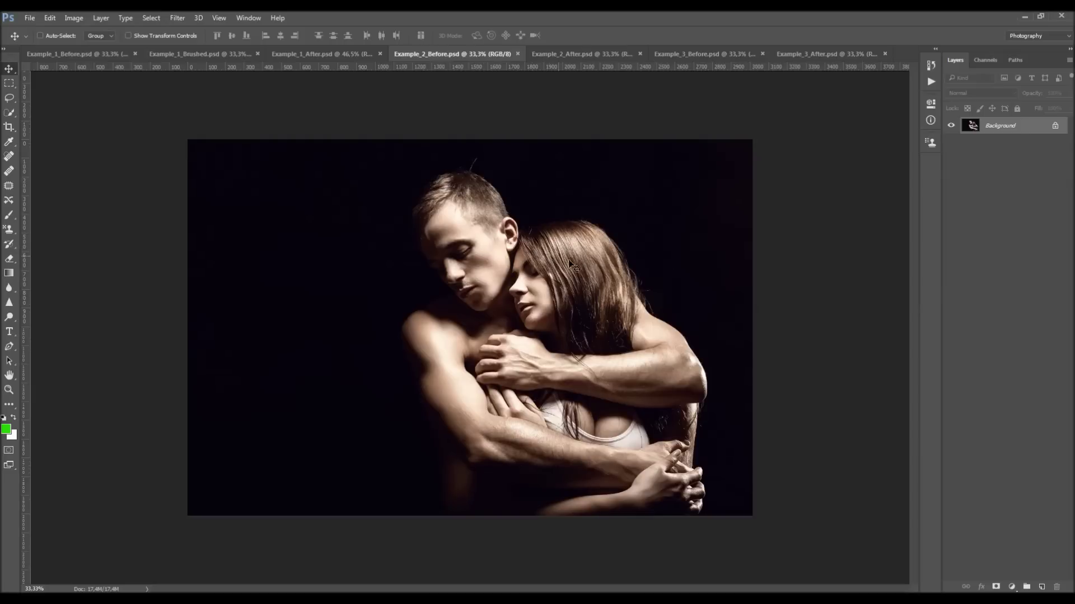
left_click(573, 54)
key("z")
left_click_drag(538, 289, 553, 295)
key("v")
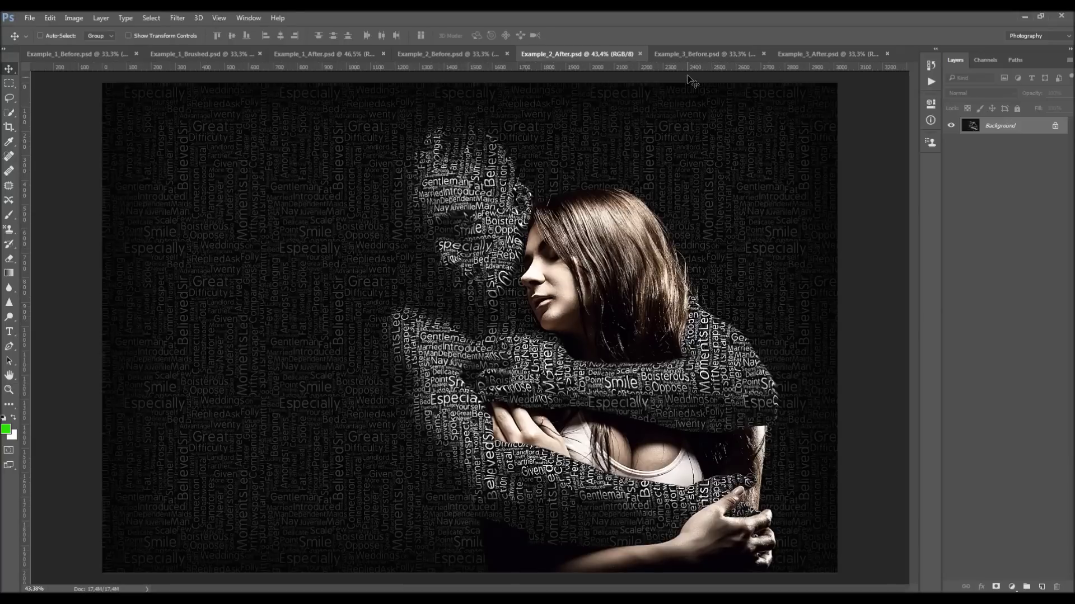
left_click(684, 54)
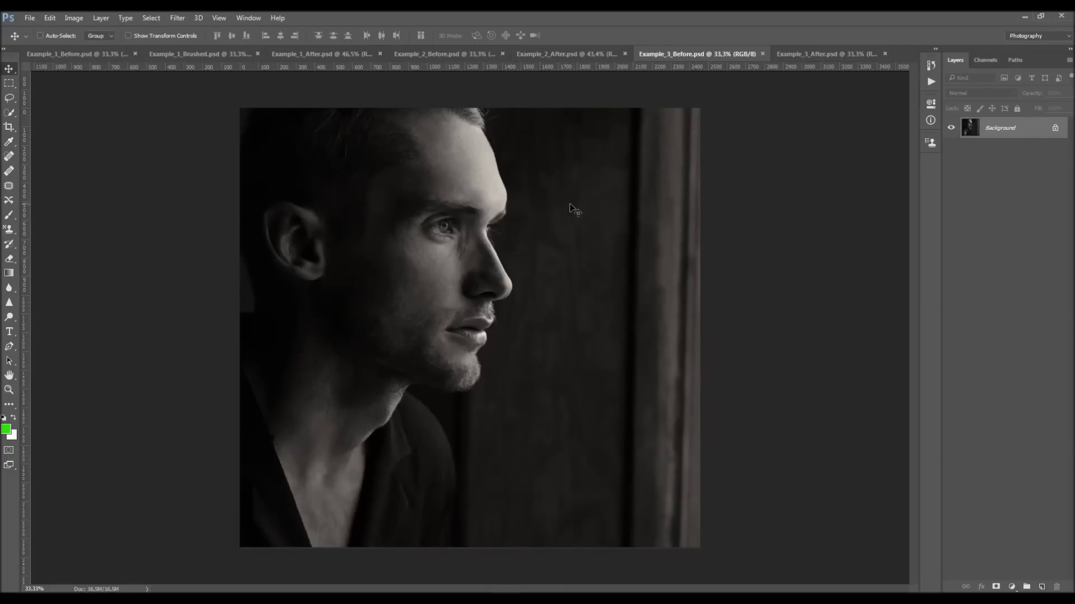
left_click(835, 54)
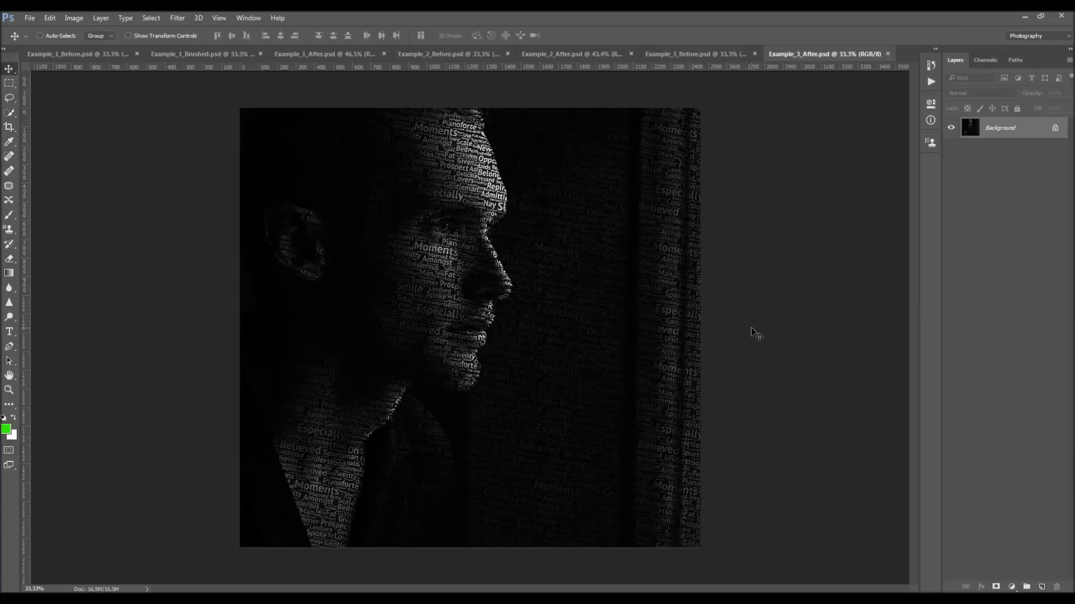
- Close all the After documents, Example_2_Before.psd and Example_1_Brushed.psd, and return to Example_1_Before.psd
left_click(888, 54)
left_click(595, 54)
left_click(596, 54)
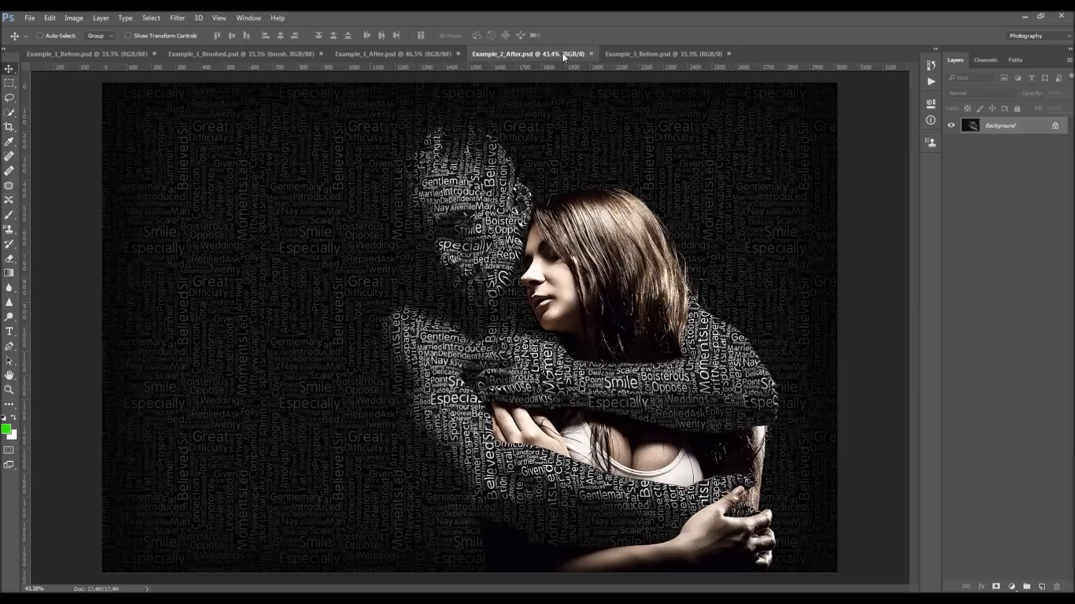
left_click(591, 54)
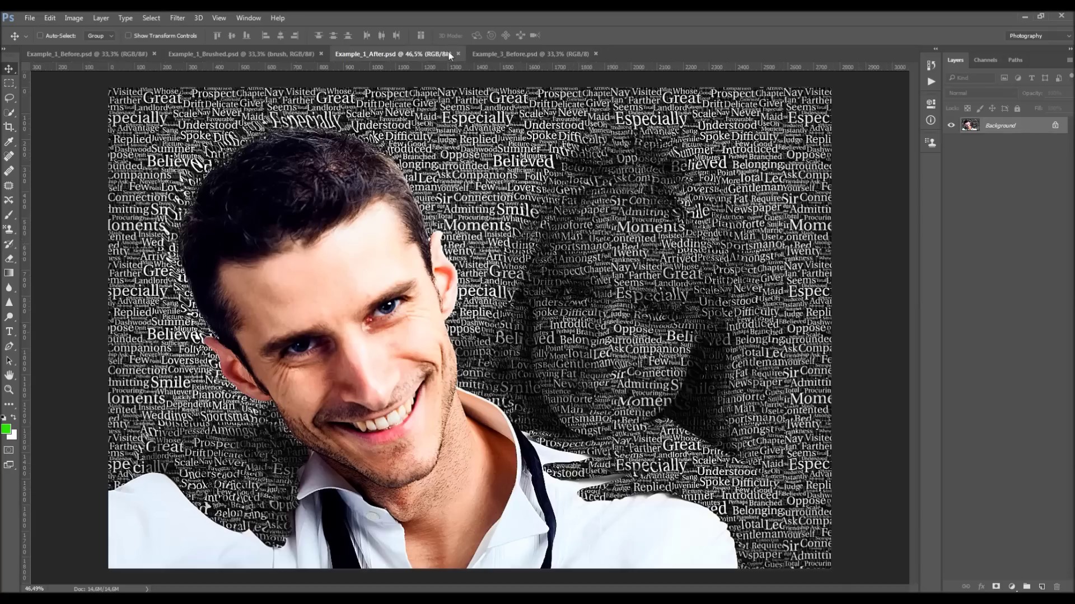
left_click(456, 54)
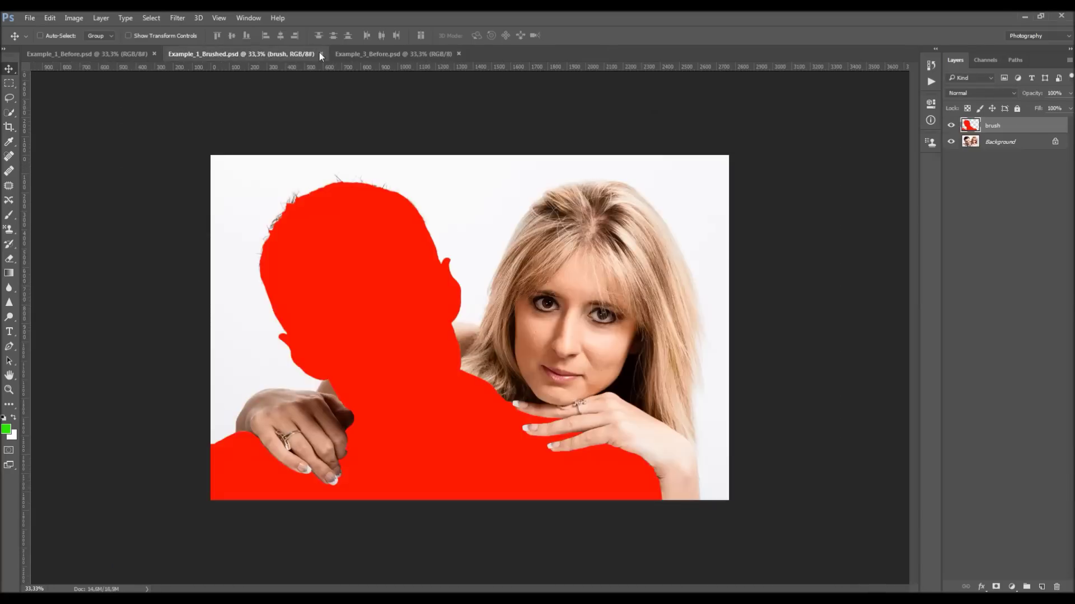
key("ctrl+w")
left_click(125, 51)
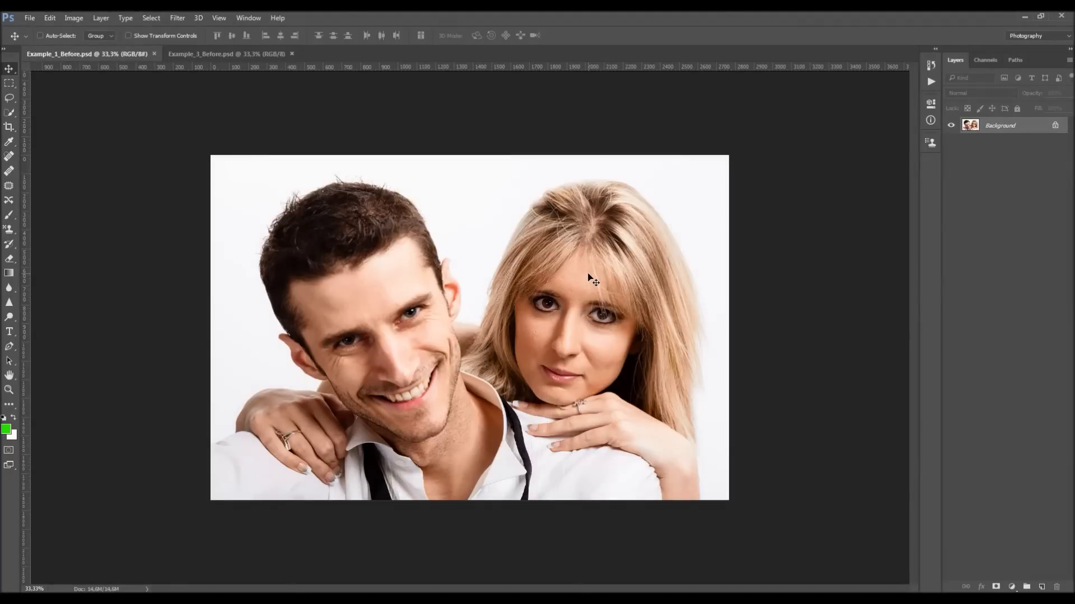
- Convert the locked Background of Example_1_Before.psd into a regular layer
key("z")
scroll(506, 280, "up", 4)
scroll(512, 286, "down", 1)
key("v")
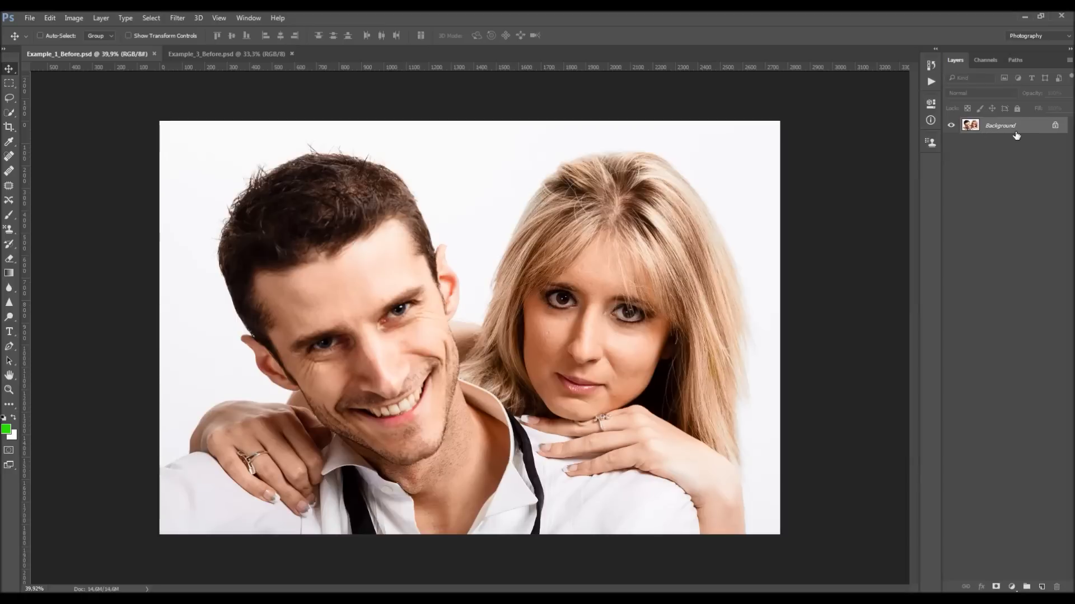
double_click(1041, 132)
key("Return")
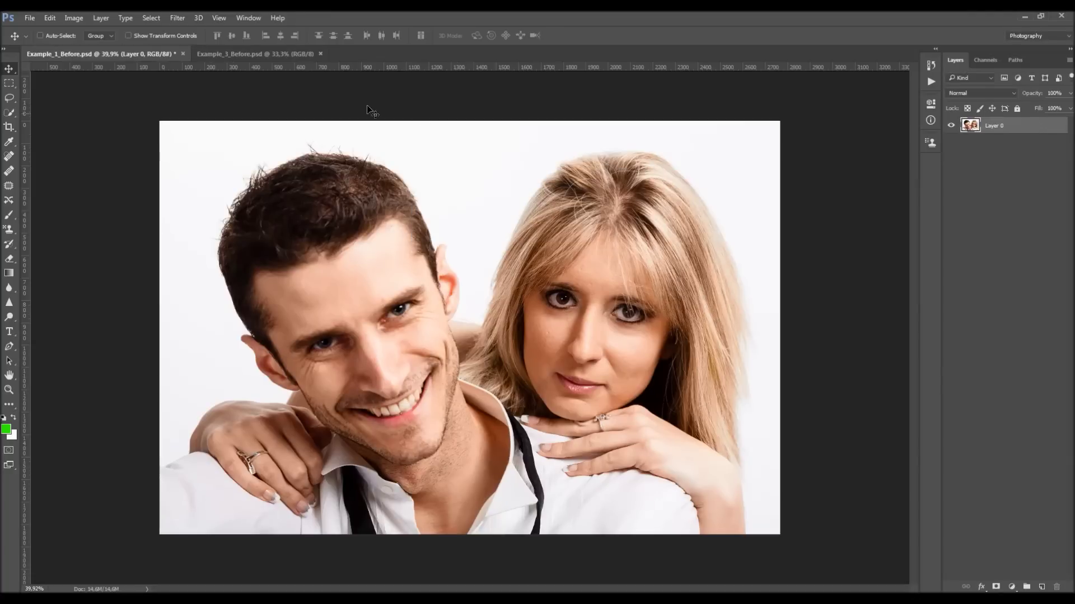
- Turn Layer 0 back into the Background layer
left_click(101, 18)
mouse_move(157, 31)
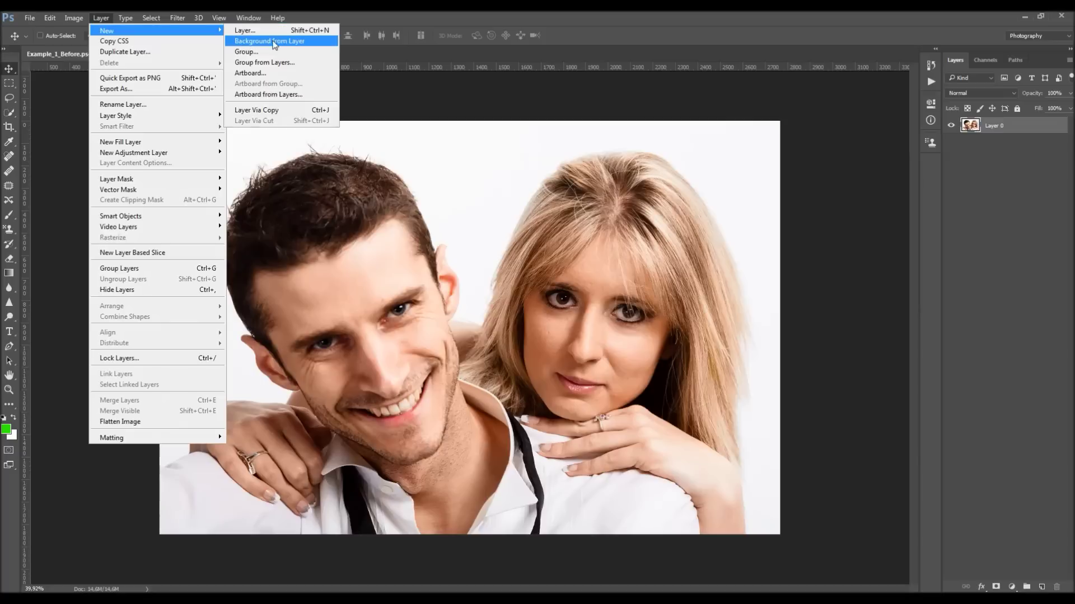
left_click(281, 42)
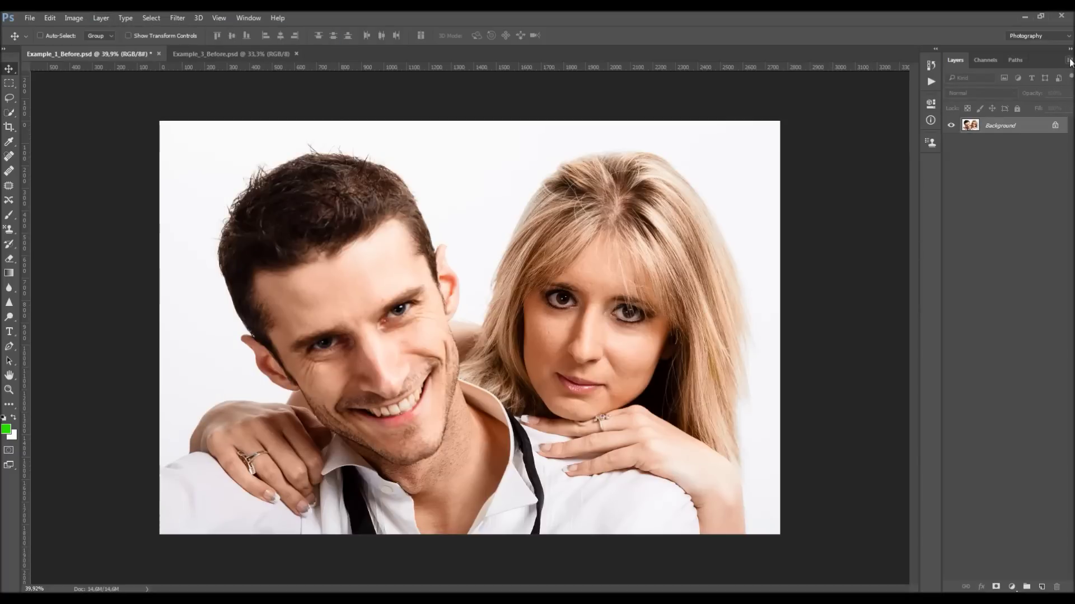
- Check the Layers panel options for the setting that adds "copy" to copied layers and groups
left_click(1069, 60)
left_click(994, 386)
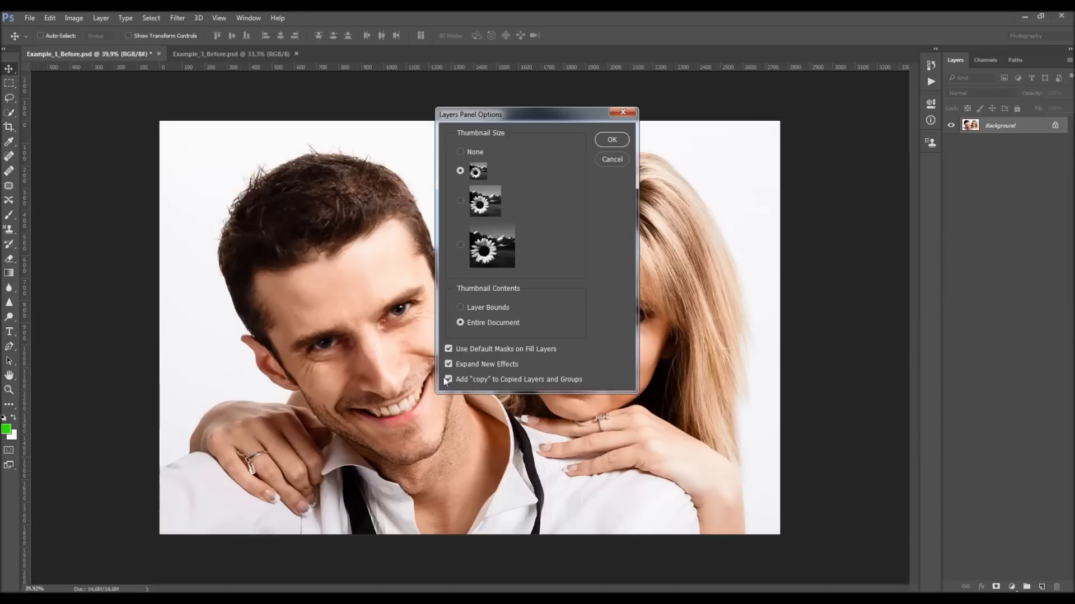
left_click(623, 112)
- Check the colour mode and bit depth of the photo
left_click(73, 18)
left_click(79, 22)
left_click(74, 18)
mouse_move(123, 31)
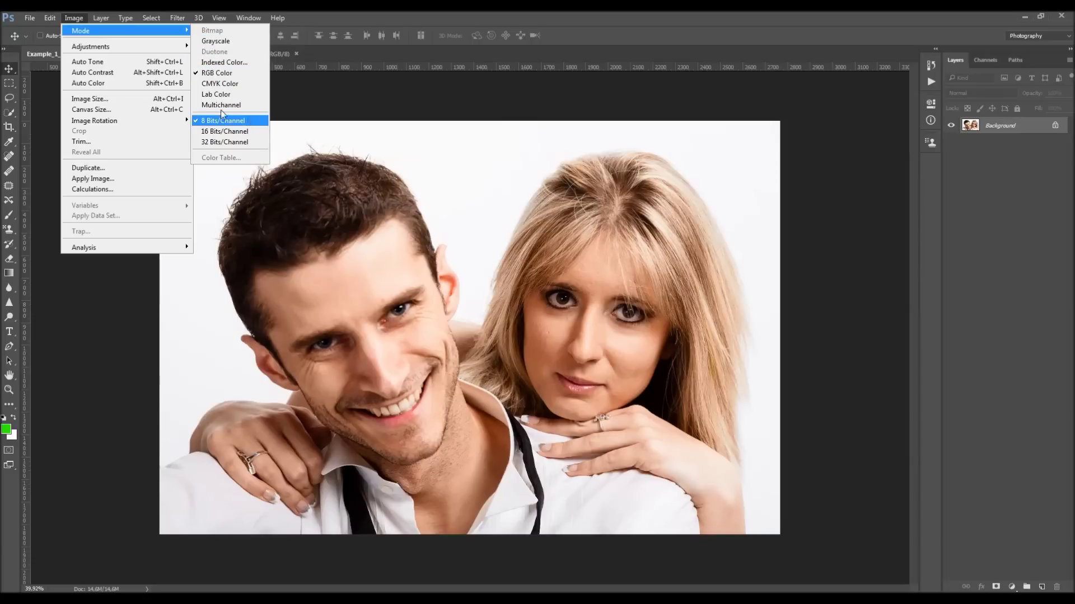
- Check the photo's pixel dimensions and resolution without resizing it
left_click(152, 101)
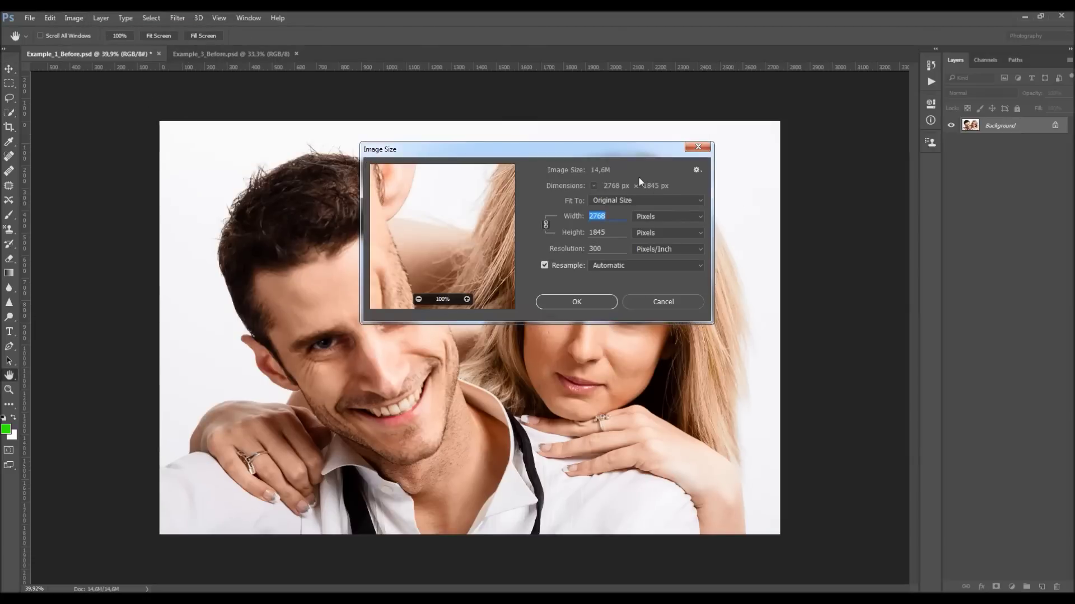
mouse_move(609, 152)
left_mouse_down()
mouse_move(617, 230)
mouse_move(603, 153)
left_mouse_up()
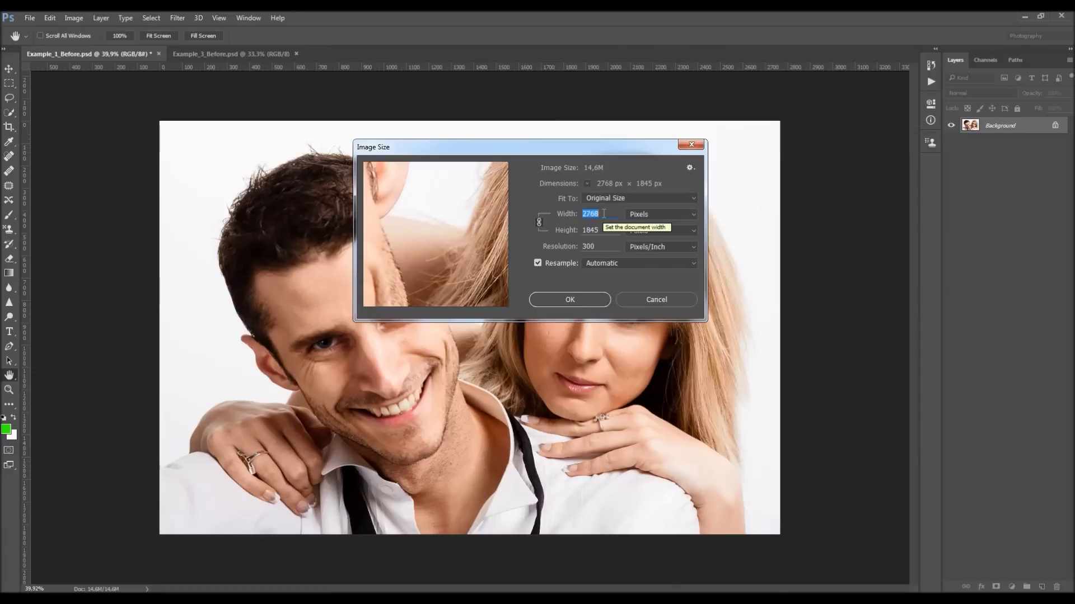
left_click_drag(572, 146, 556, 147)
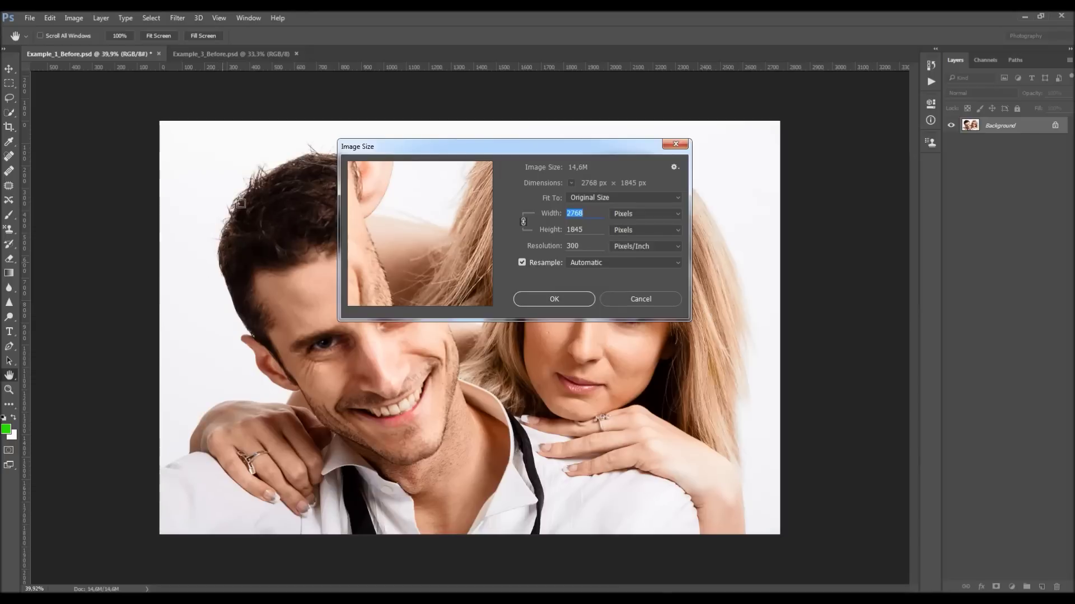
mouse_move(479, 273)
left_click(674, 145)
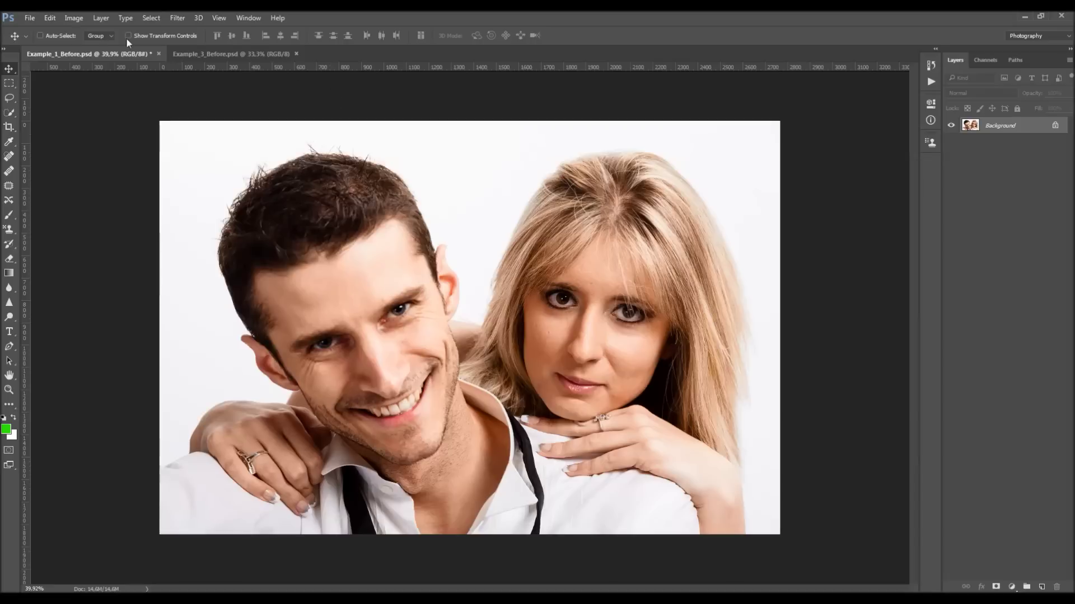
- Create a new layer named "brush" above the Background
left_click(102, 19)
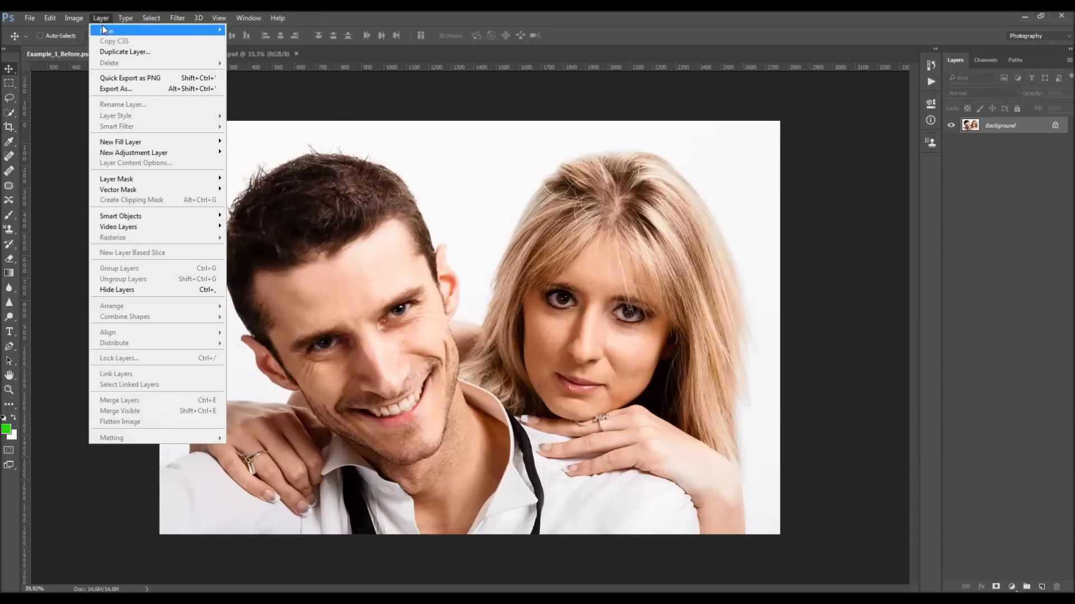
mouse_move(107, 30)
left_click(246, 33)
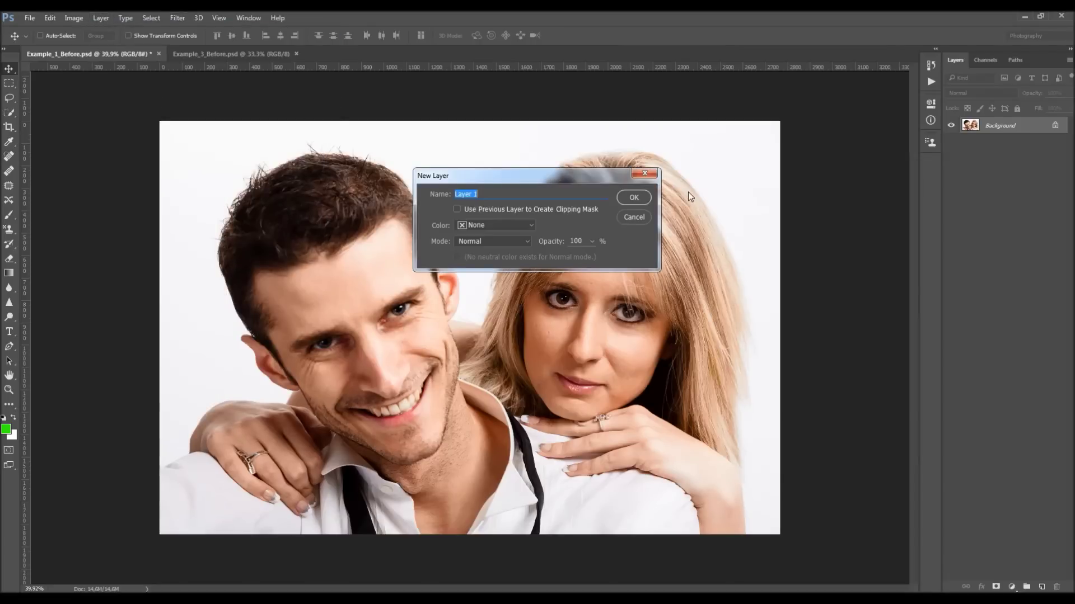
type("br")
left_click_drag(520, 195, 425, 197)
double_click(454, 194)
left_click(641, 199)
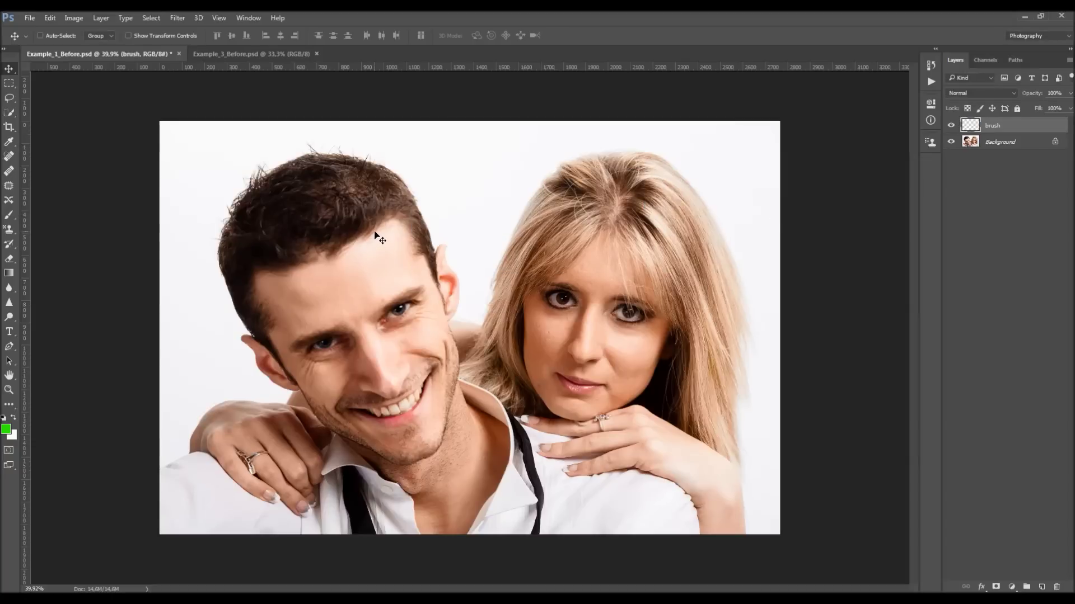
- Set up a soft Brush at 200 px with green 30ff00 as the foreground color
key("b")
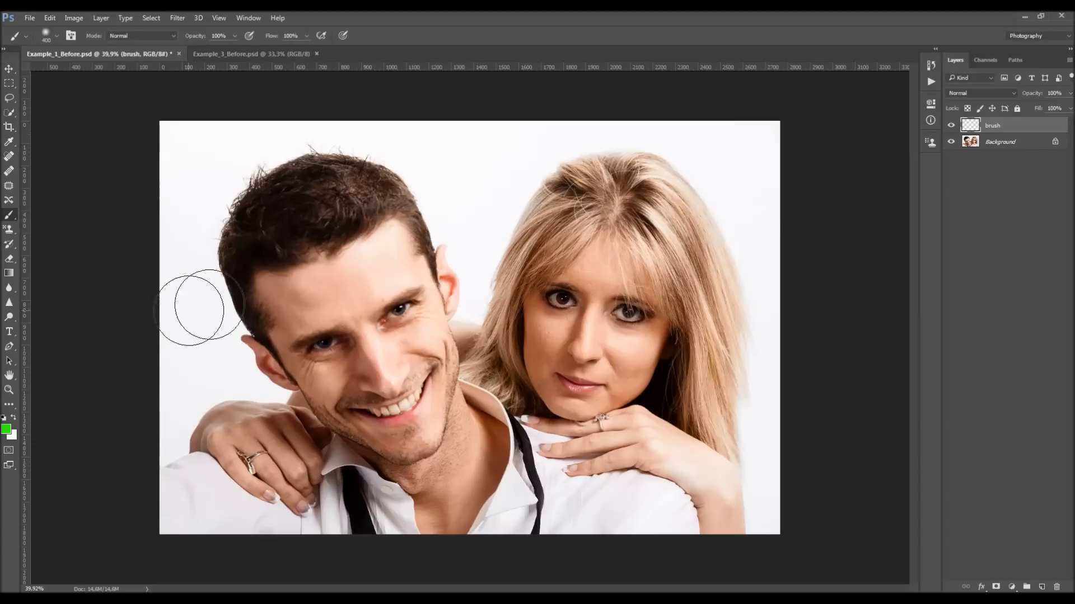
right_click(431, 230)
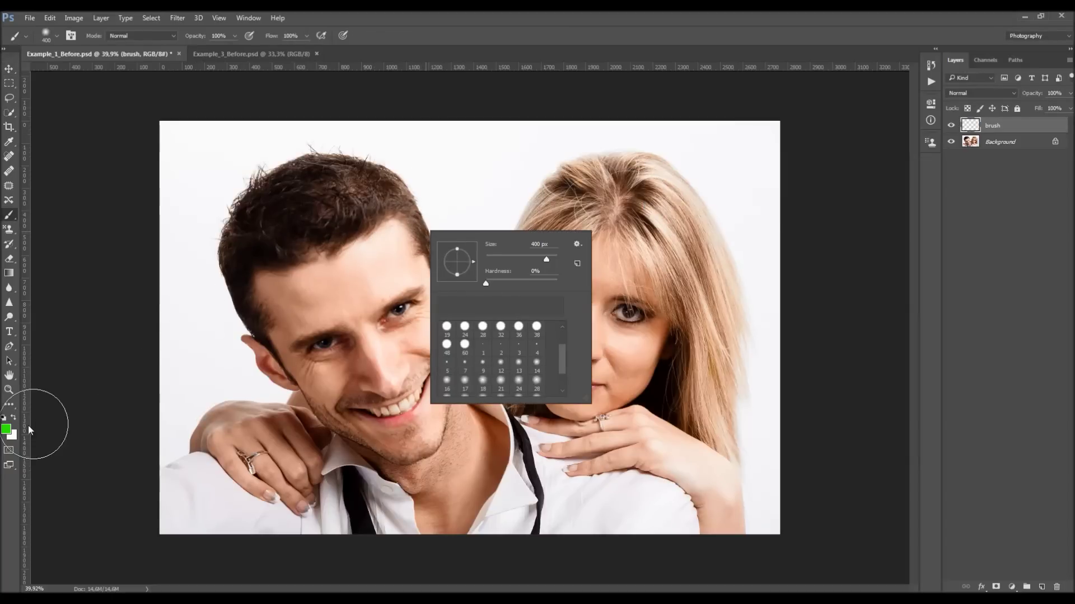
left_click(6, 428)
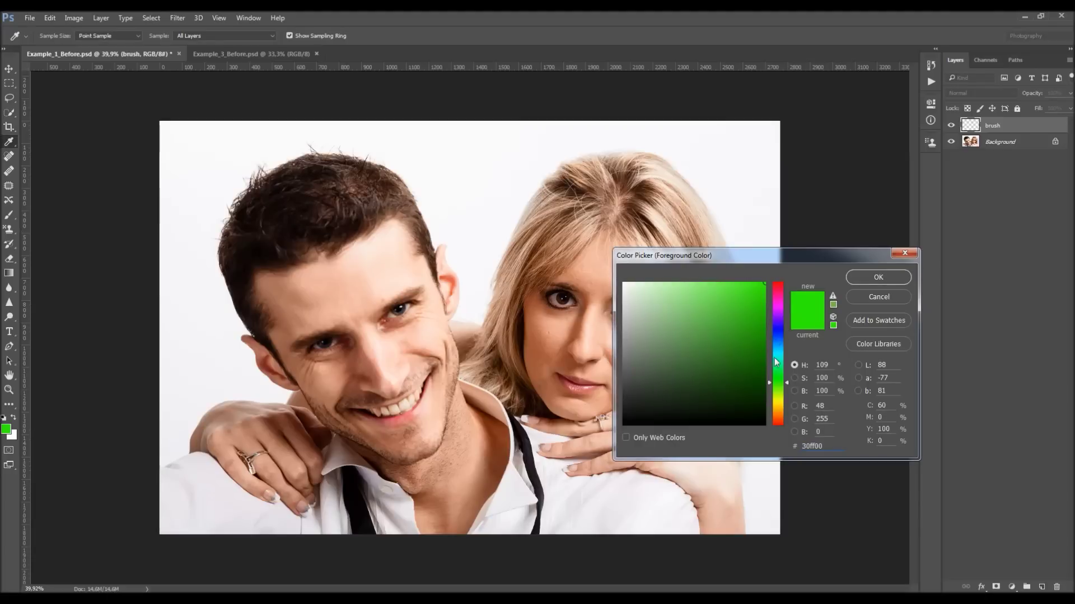
key("Return")
key("bracketleft")
key("bracketleft")
key("bracketleft")
key("bracketleft")
key("bracketleft")
key("bracketleft")
key("bracketleft")
key("bracketleft")
key("bracketleft")
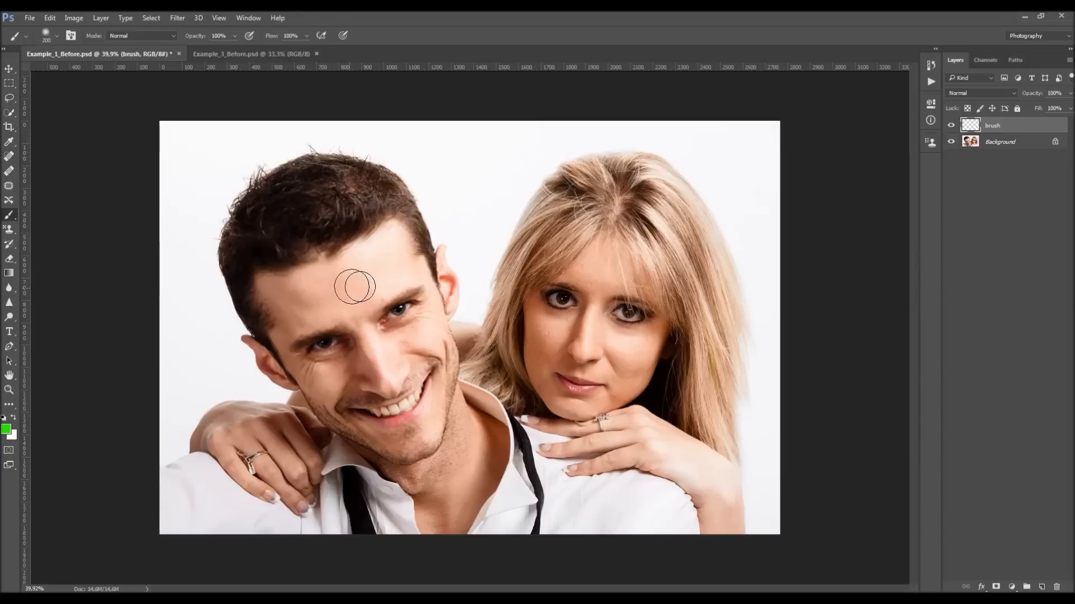
- Paint a green patch over the man's forehead on the brush layer and reduce the brush size to 40 px
mouse_move(356, 250)
left_mouse_down()
mouse_move(320, 281)
mouse_move(303, 255)
mouse_move(311, 267)
mouse_move(317, 233)
mouse_move(367, 225)
left_mouse_up()
key("bracketleft")
key("bracketleft")
key("bracketleft")
key("bracketleft")
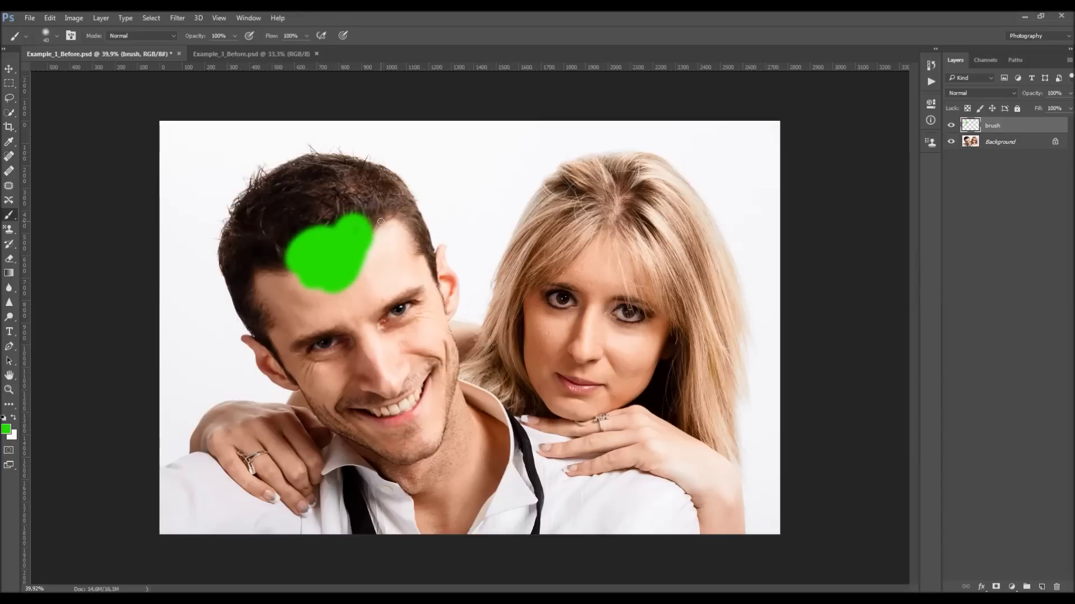
- Extend the green paint across the man's forehead to the hair above his ear, using a larger brush
key("h")
scroll(392, 221, "up", 6)
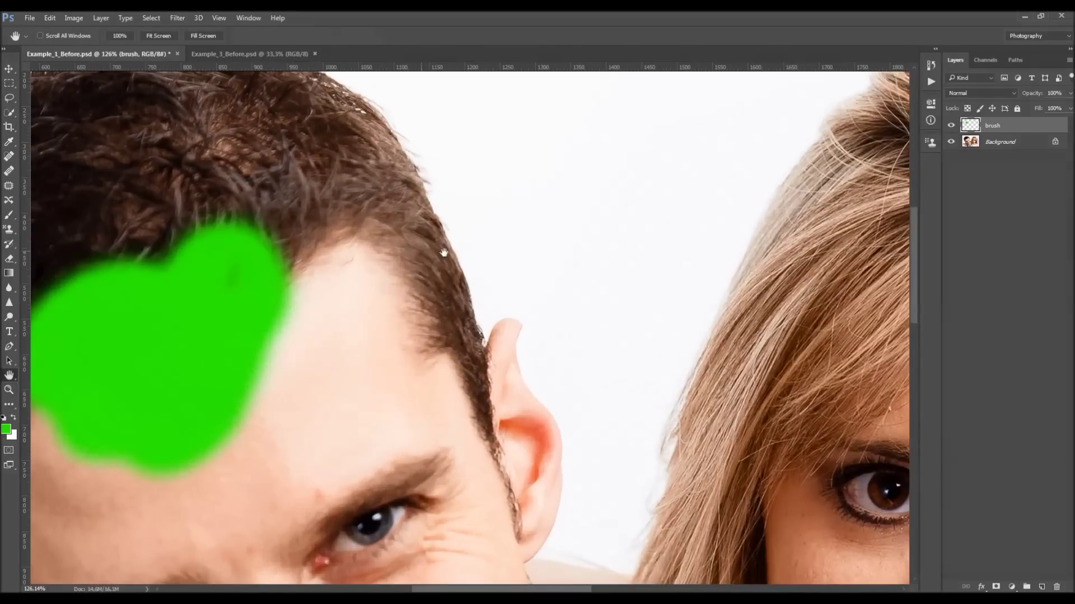
mouse_move(444, 253)
left_mouse_down()
mouse_move(501, 252)
mouse_move(522, 288)
mouse_move(493, 230)
mouse_move(476, 263)
left_mouse_up()
key("b")
key("bracketright")
key("bracketright")
key("bracketright")
key("bracketright")
key("bracketright")
key("bracketright")
key("bracketright")
mouse_move(314, 376)
left_mouse_down()
mouse_move(358, 352)
mouse_move(347, 314)
mouse_move(379, 194)
mouse_move(451, 307)
mouse_move(507, 297)
left_mouse_up()
key("z")
mouse_move(470, 265)
left_mouse_down()
mouse_move(392, 266)
mouse_move(445, 271)
left_mouse_up()
key("v")
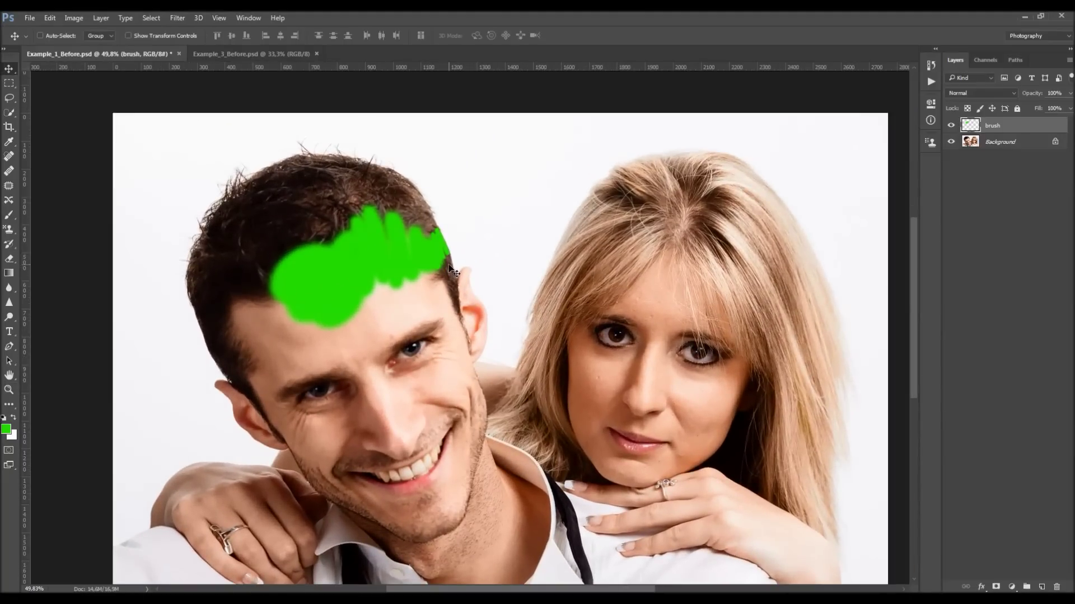
- Undo all the green paint strokes on the brush layer
key("ctrl+z")
key("ctrl+z")
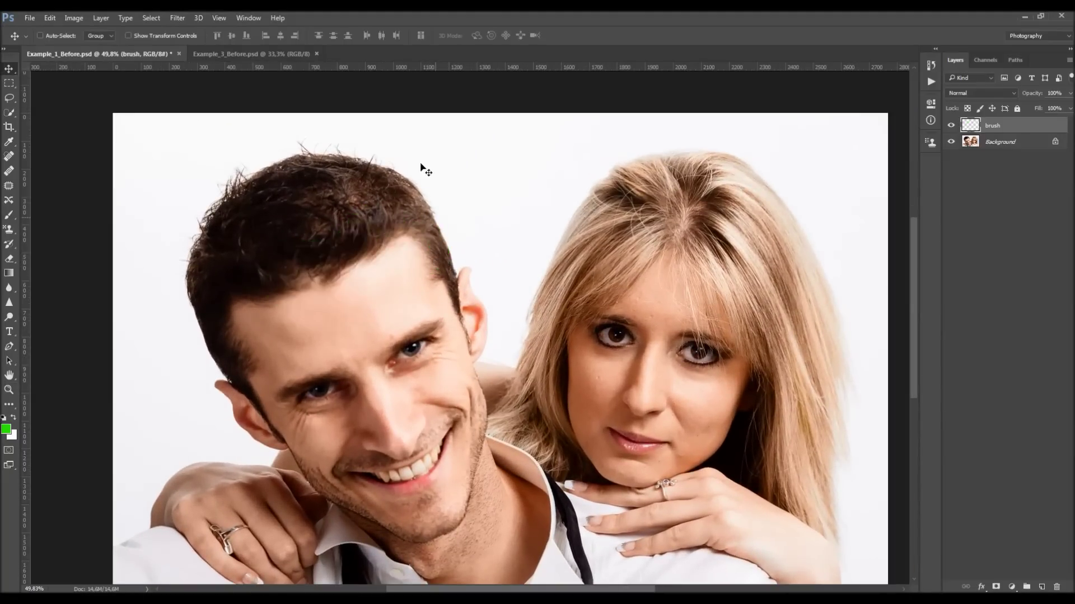
key("h")
left_click_drag(436, 372, 440, 322)
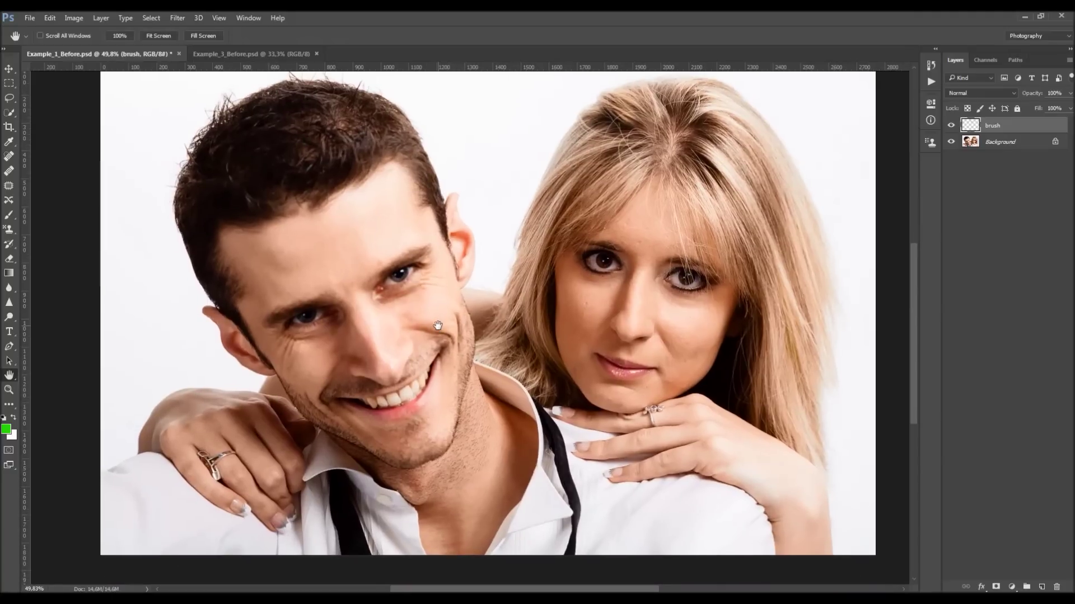
- Trace a selection around the upper part of the man's head with the Magnetic Lasso Tool
left_click(9, 98)
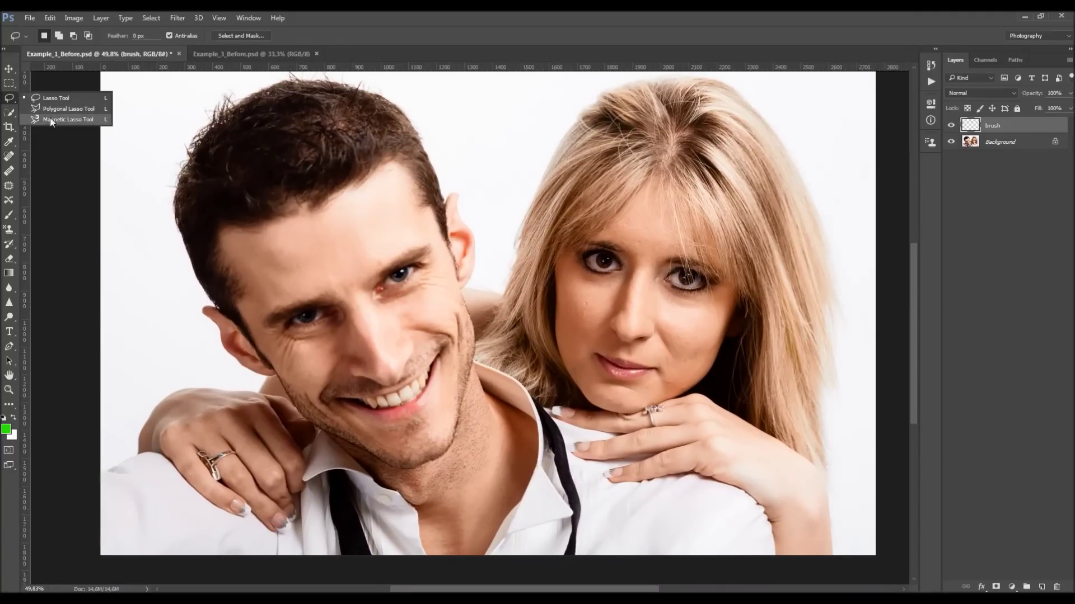
left_click(49, 116)
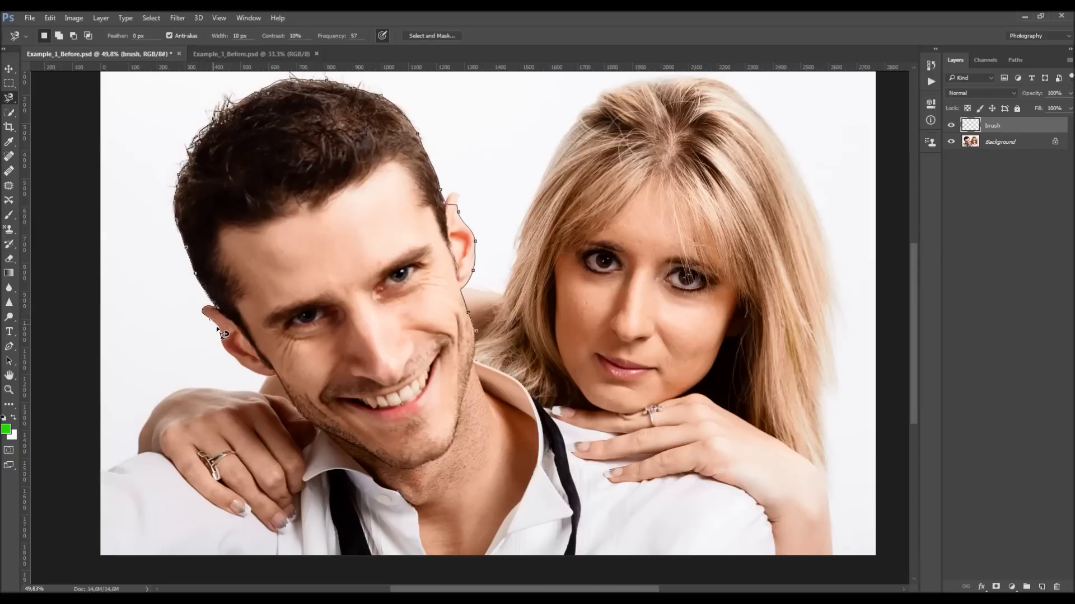
left_click(476, 330)
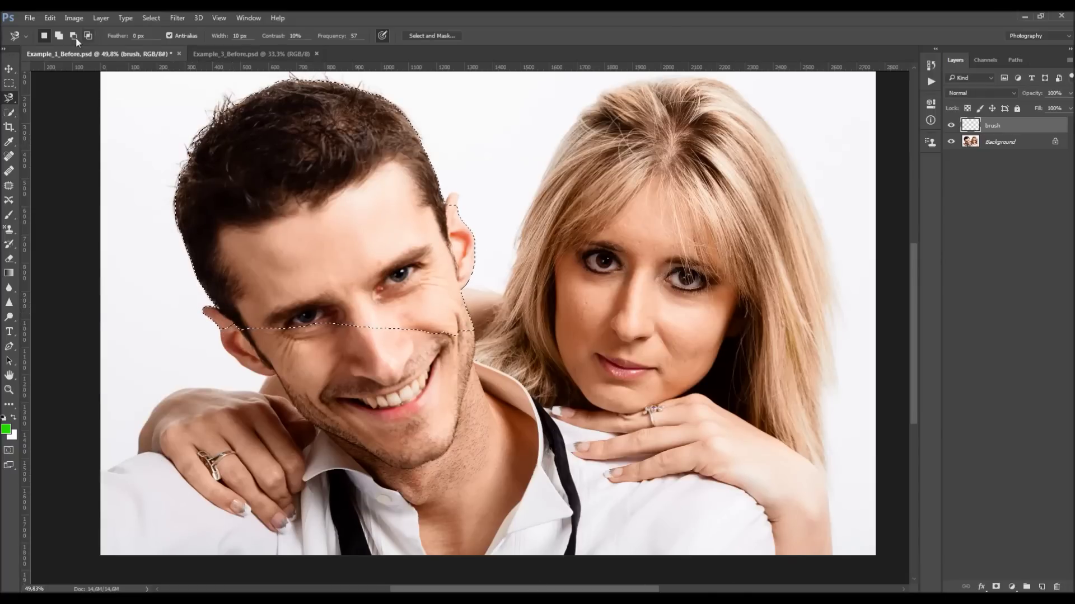
- Bring up the Fill settings with Foreground Color as contents for the head selection, then cancel and deselect
left_click(49, 18)
left_click(60, 175)
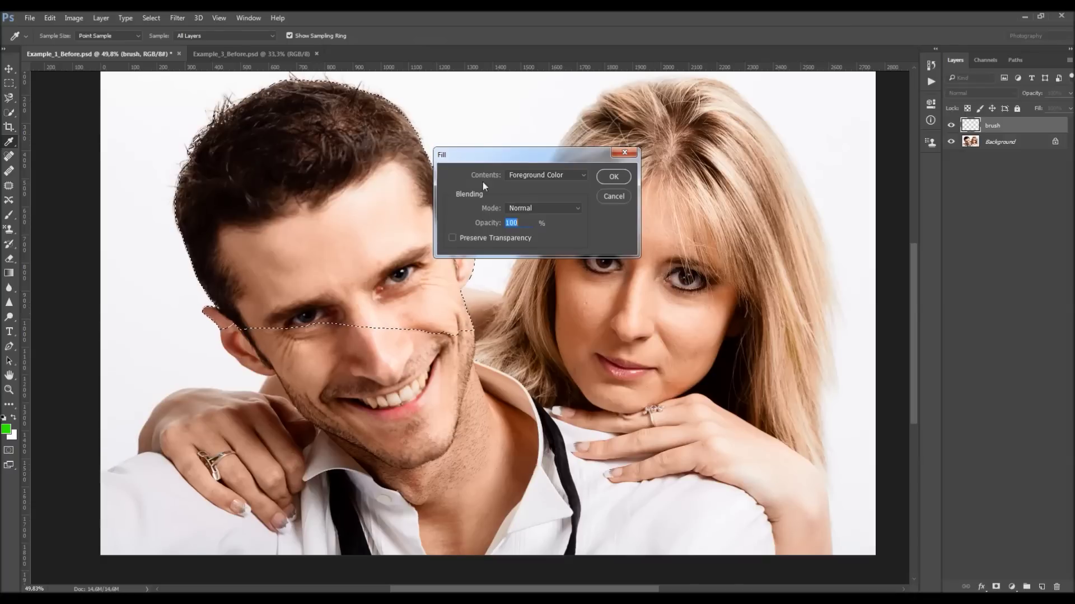
left_click(613, 195)
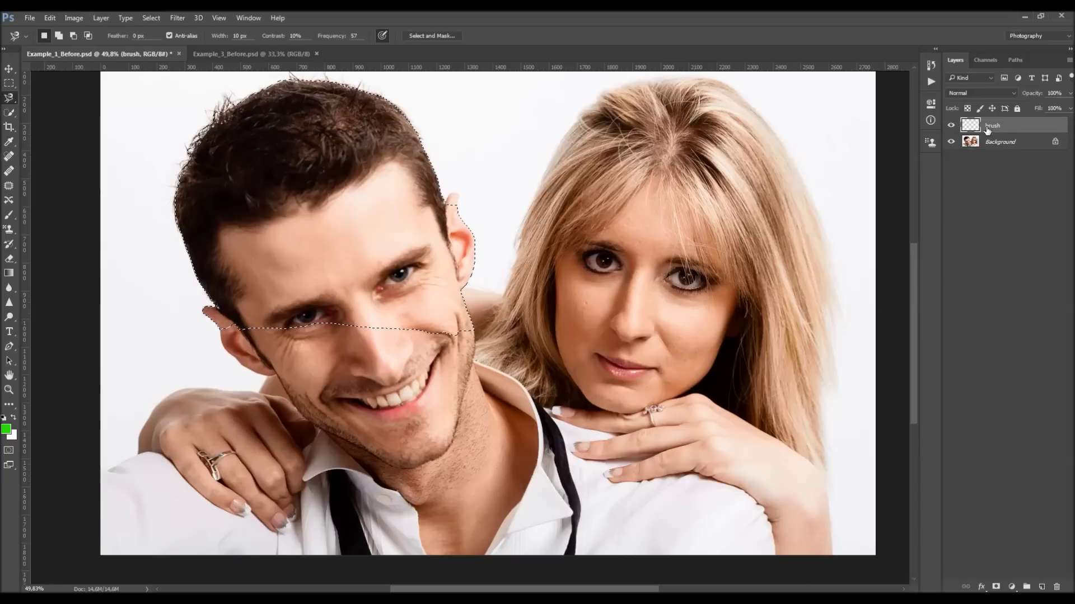
key("ctrl+d")
key("z")
mouse_move(504, 233)
left_mouse_down()
mouse_move(494, 224)
mouse_move(489, 236)
mouse_move(501, 258)
mouse_move(744, 230)
left_mouse_up()
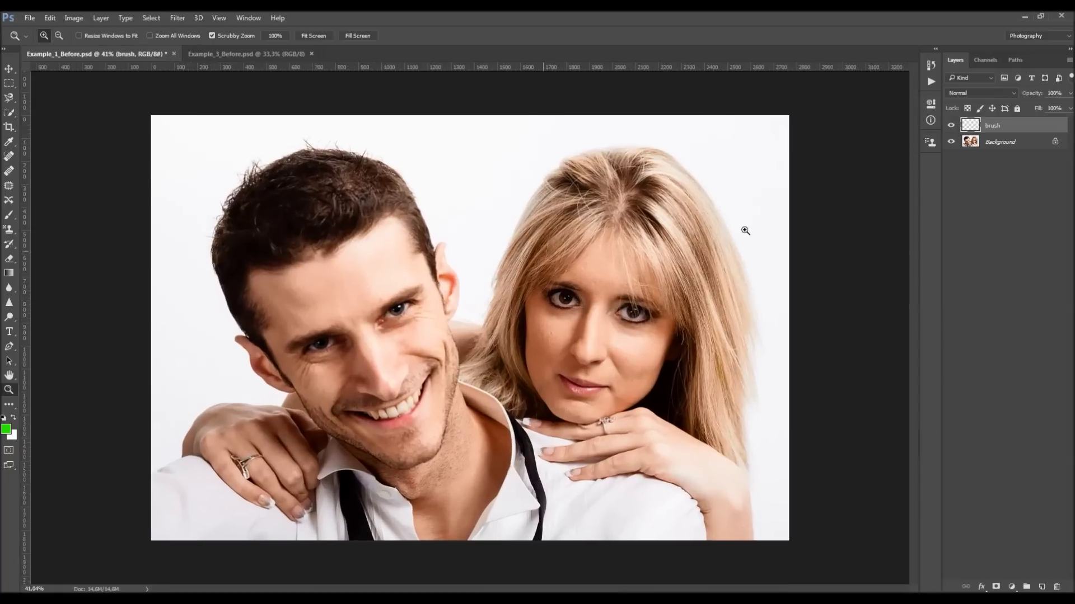
key("v")
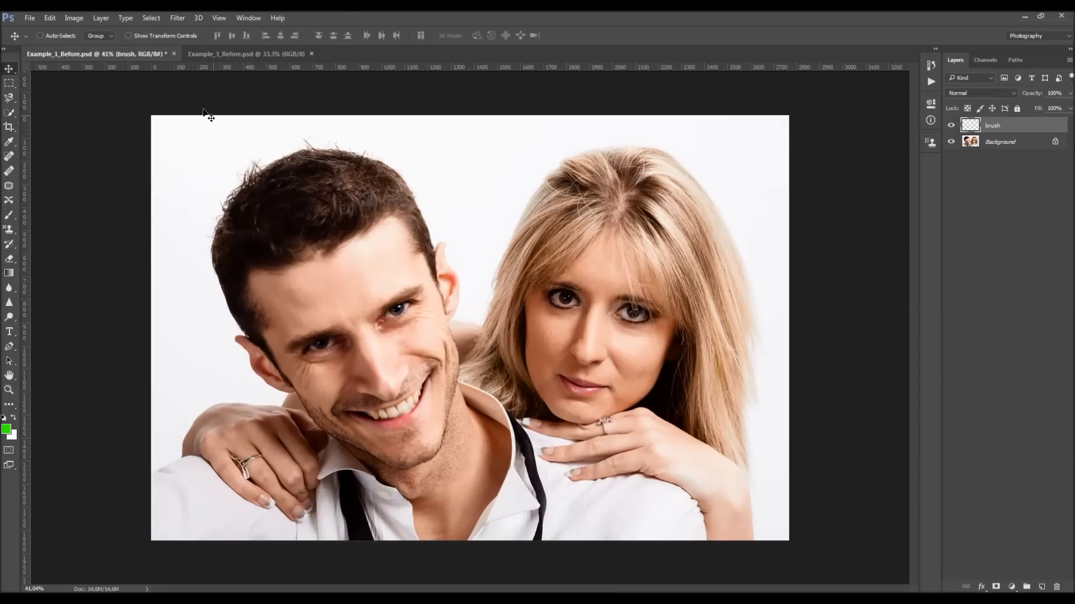
- Close Example_1_Before.psd without saving and open Example_1_Brushed from the Desktop
left_click(173, 53)
key("n")
left_click(30, 18)
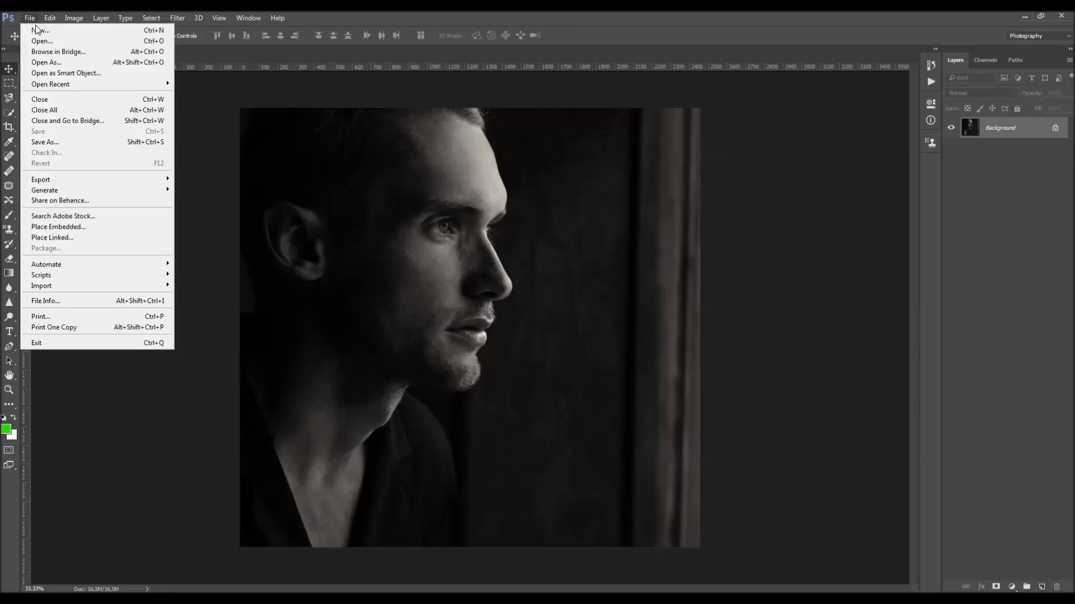
left_click(45, 41)
scroll(207, 151, "down", 5)
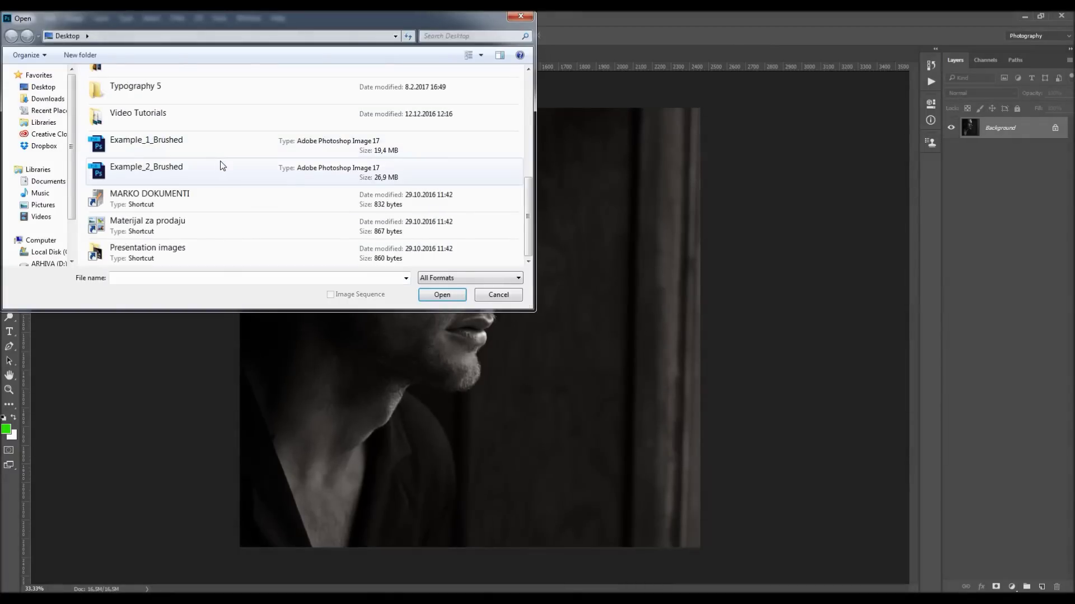
double_click(216, 157)
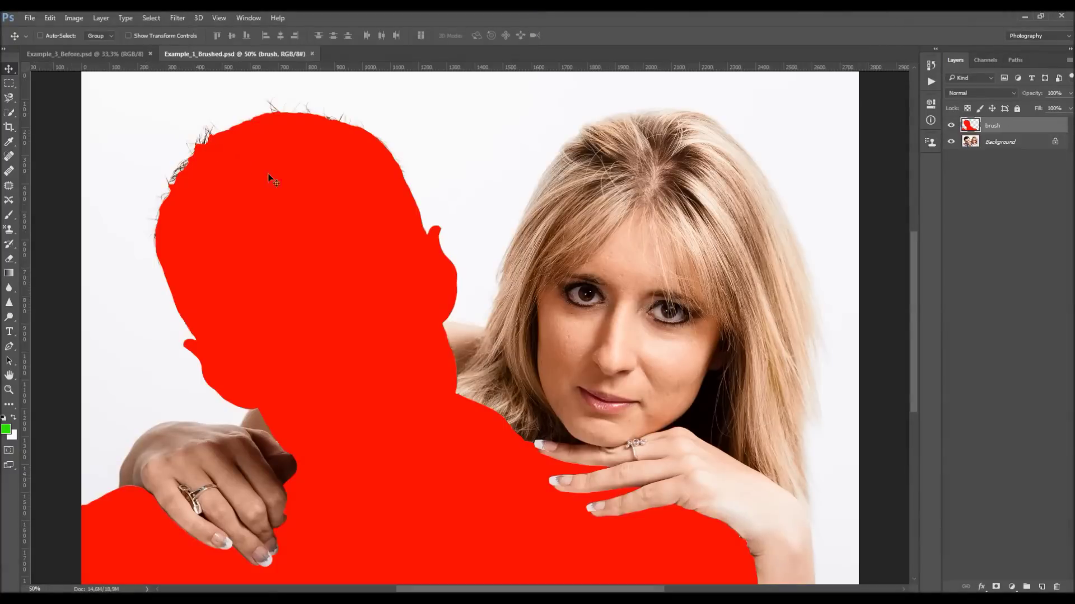
- Toggle the brush layer's visibility several times to compare the red-filled area with the man underneath, leaving the layer visible
scroll(467, 277, "down", 3)
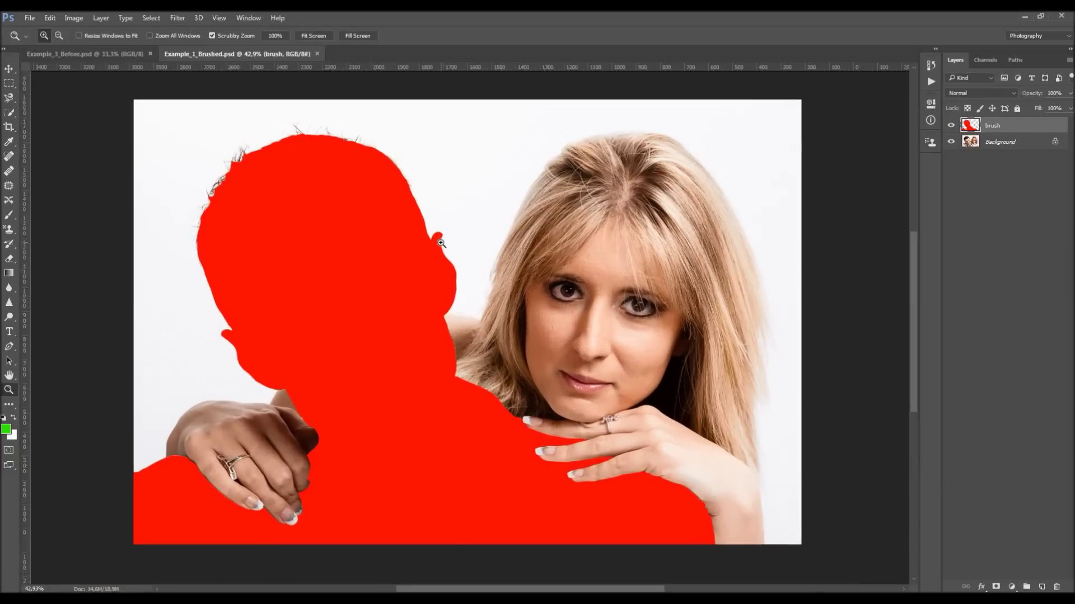
left_click(950, 127)
left_click(949, 126)
left_click(950, 127)
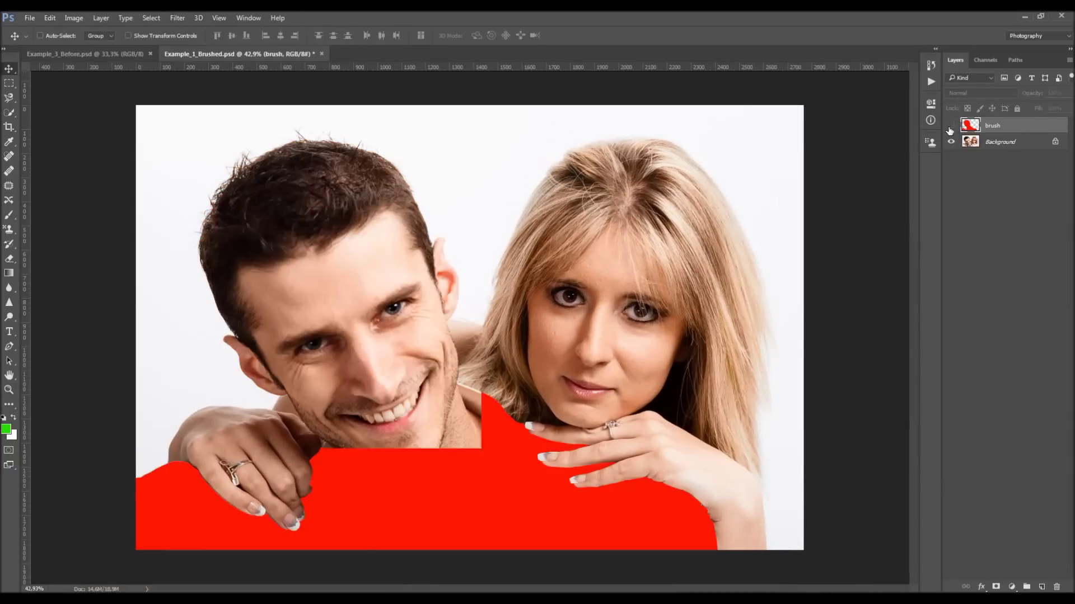
left_click(950, 126)
left_click(950, 126)
left_click(950, 126)
key("h")
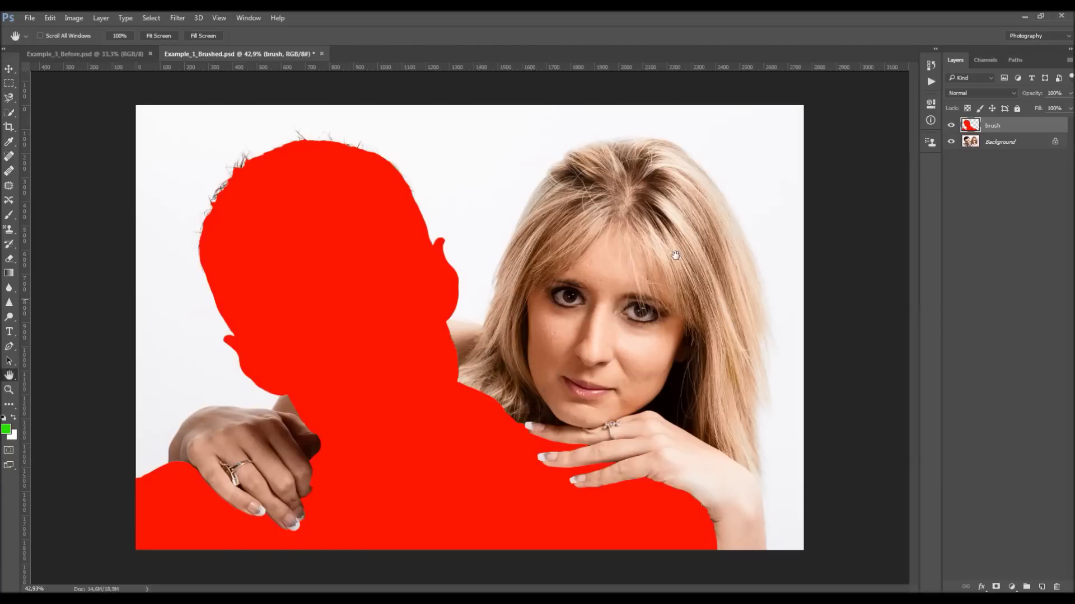
- Show the list of actions and enlarge it, leaving it open beside the image
left_click(931, 82)
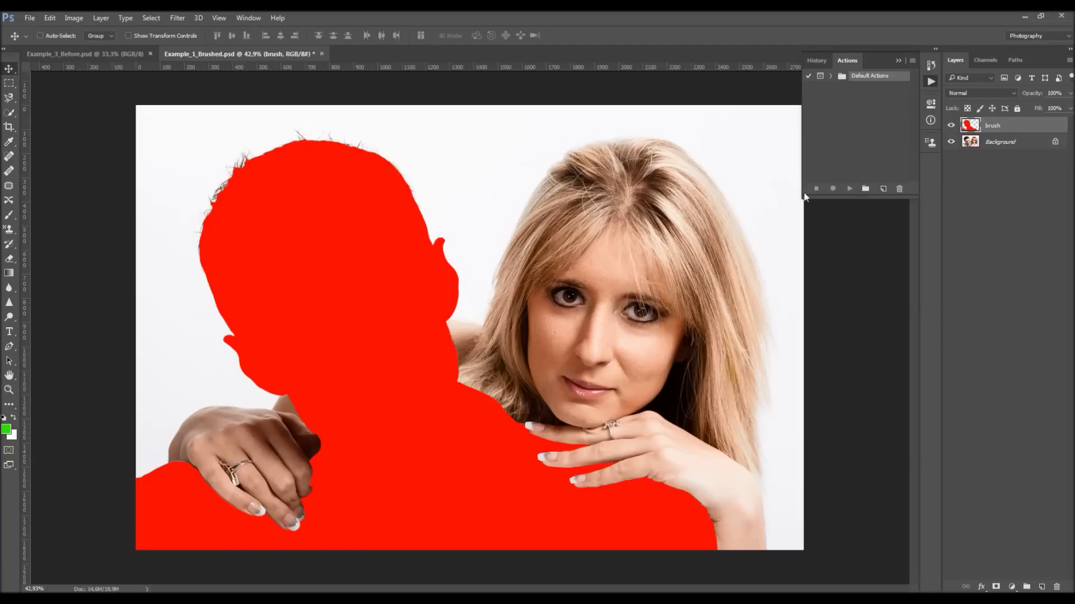
left_click_drag(801, 197, 780, 250)
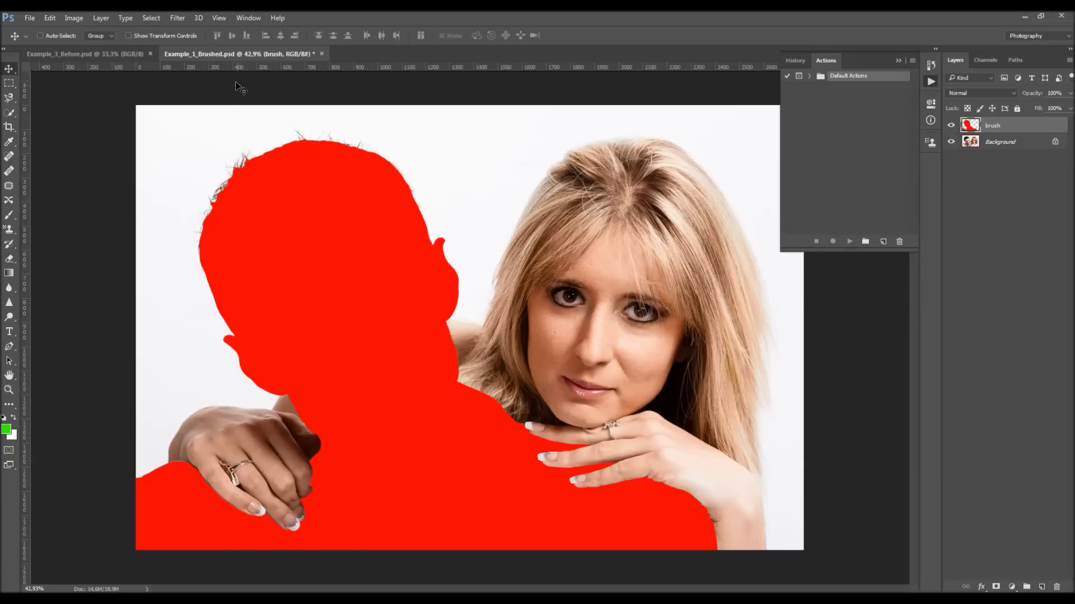
left_click(250, 21)
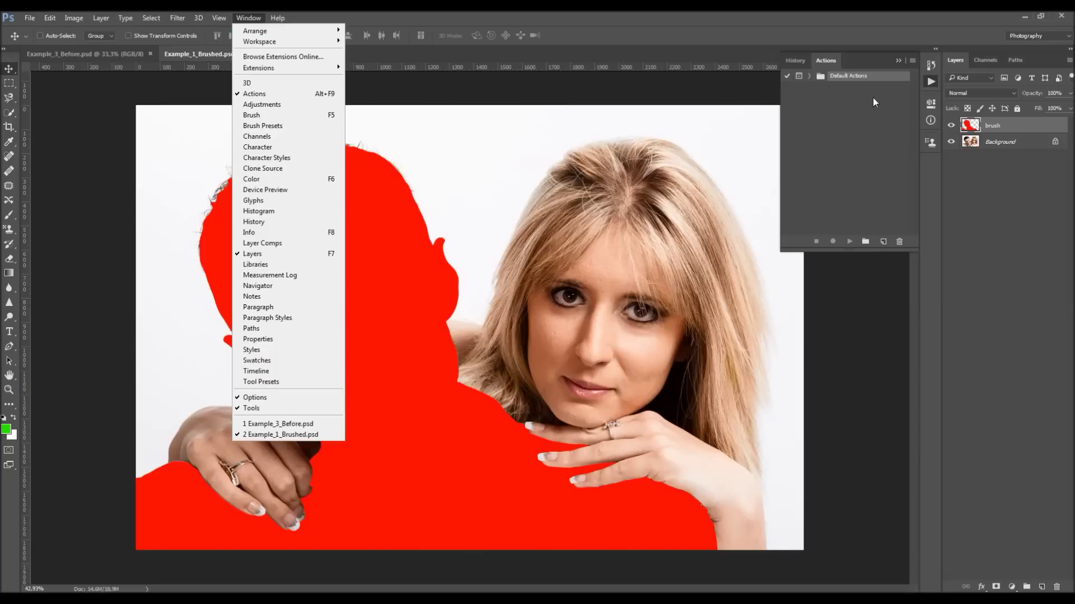
left_click(931, 82)
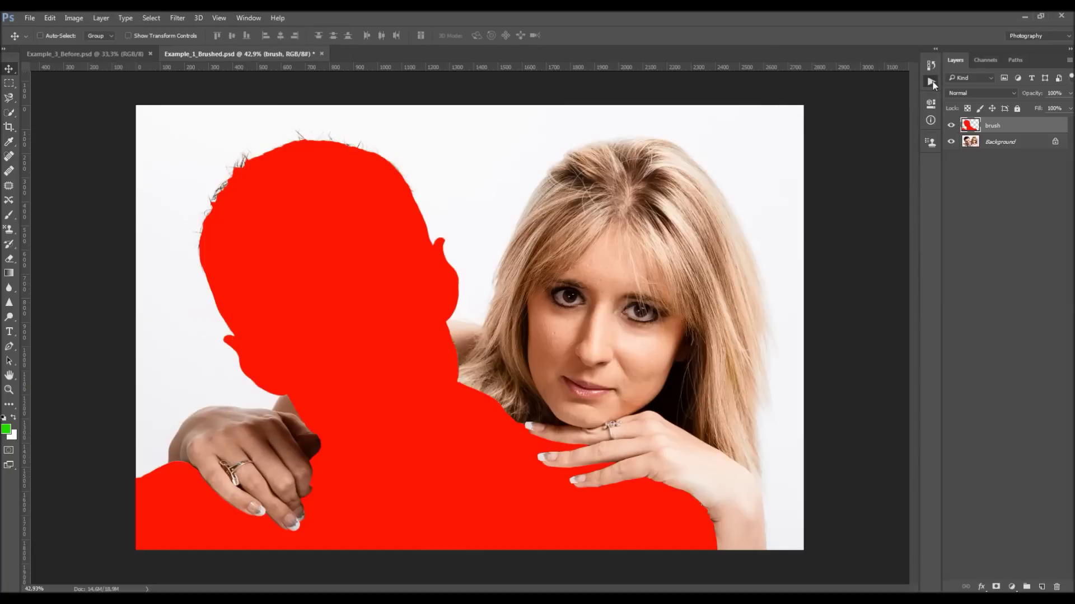
left_click(250, 19)
left_click(266, 91)
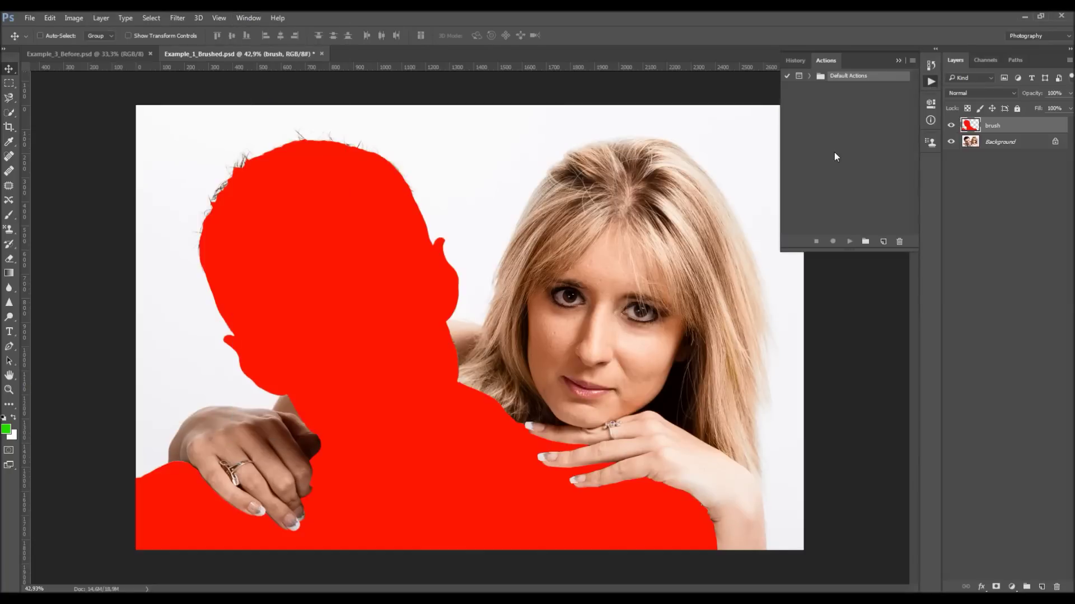
- Load the Typography 5 action file from the "CS6, CC, CC 2015.5, CC 2017+" folder and expand its set
left_click(913, 61)
left_click(945, 266)
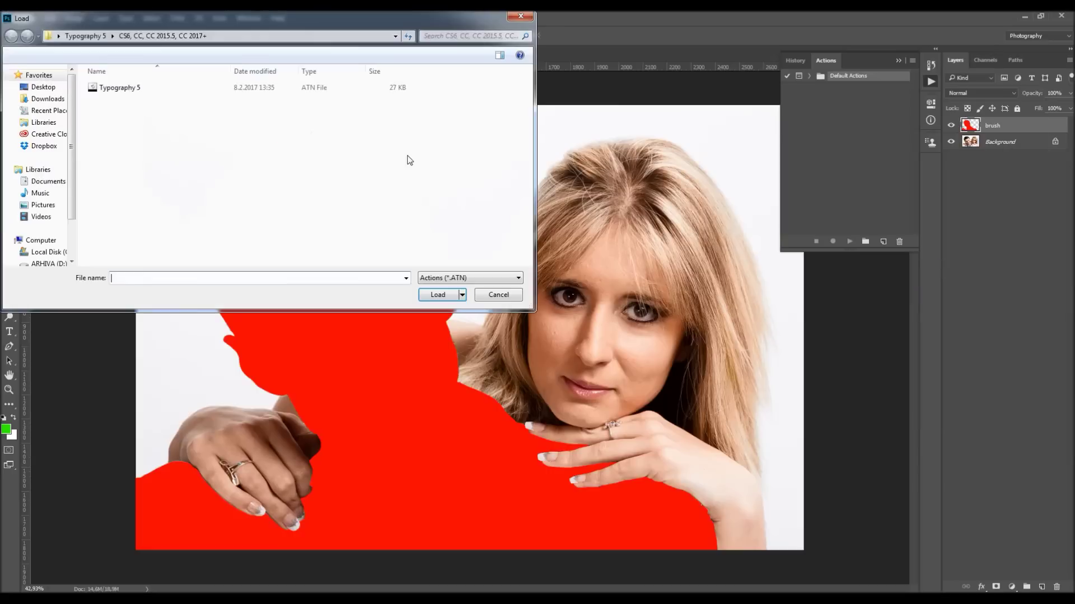
double_click(151, 95)
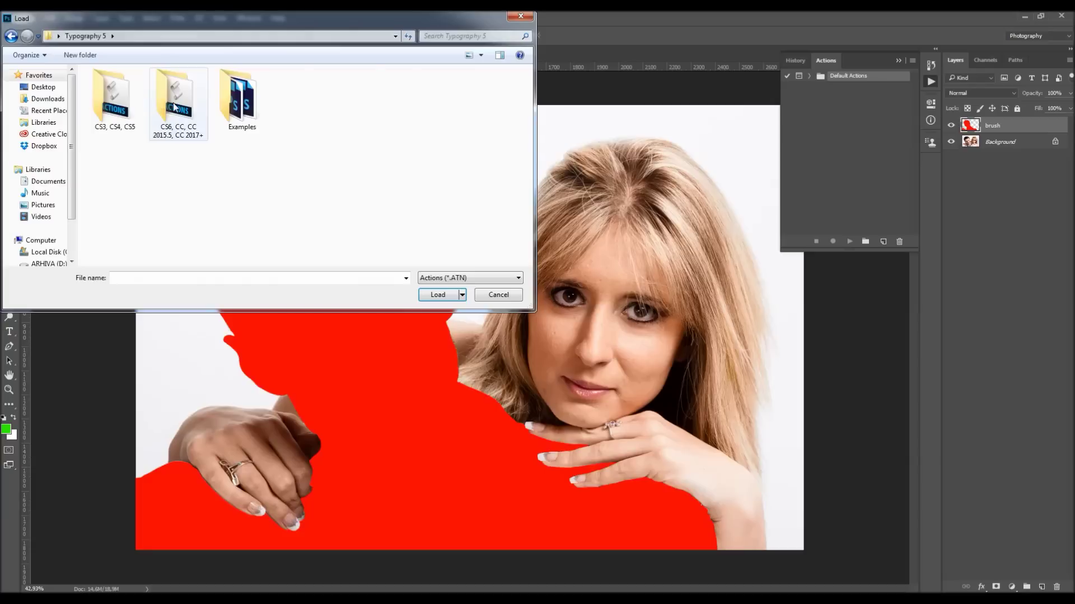
double_click(175, 98)
double_click(138, 90)
left_click(810, 87)
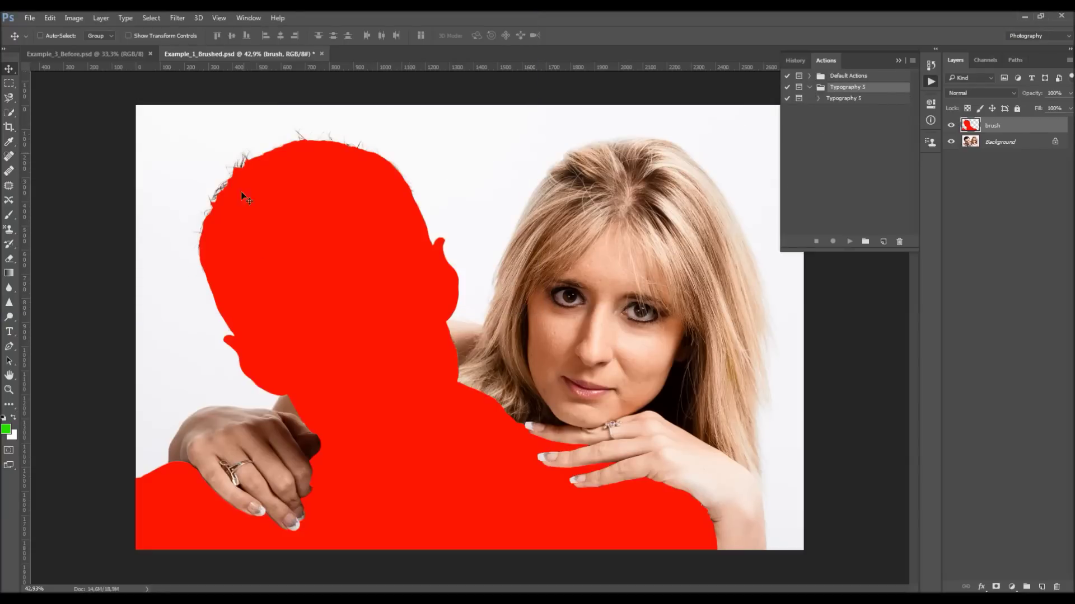
- Load the text patterns file into the pattern picker of the Pattern Stamp Tool
left_click(9, 229)
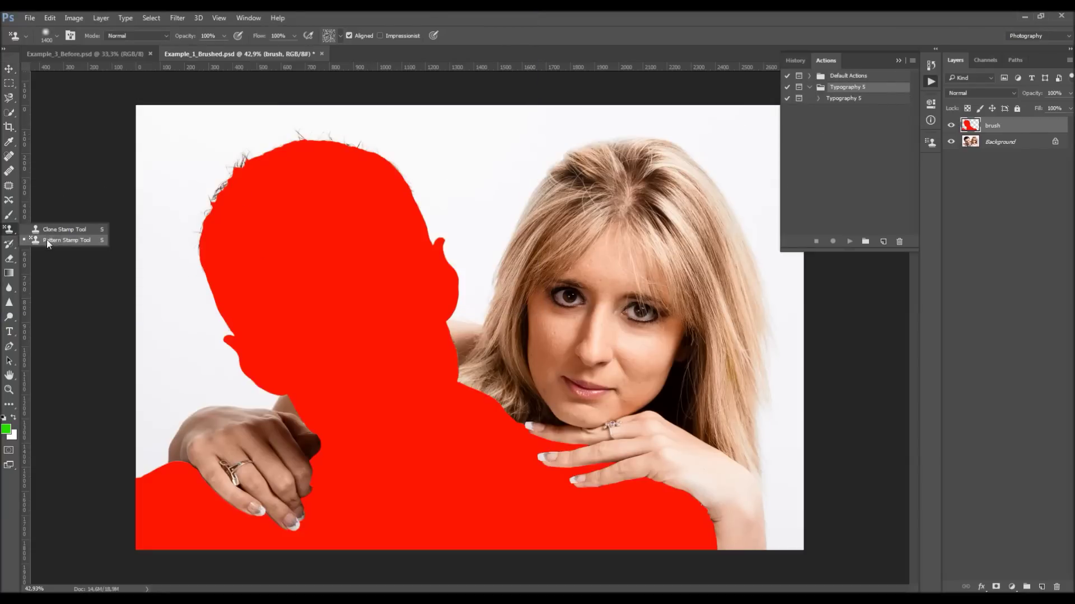
left_click(62, 238)
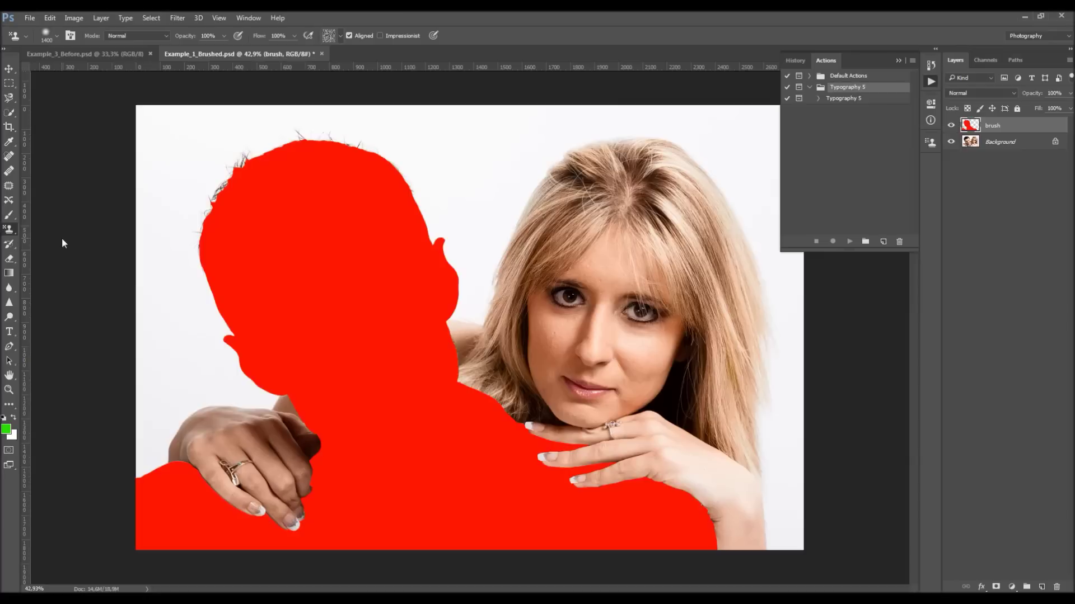
left_click(340, 37)
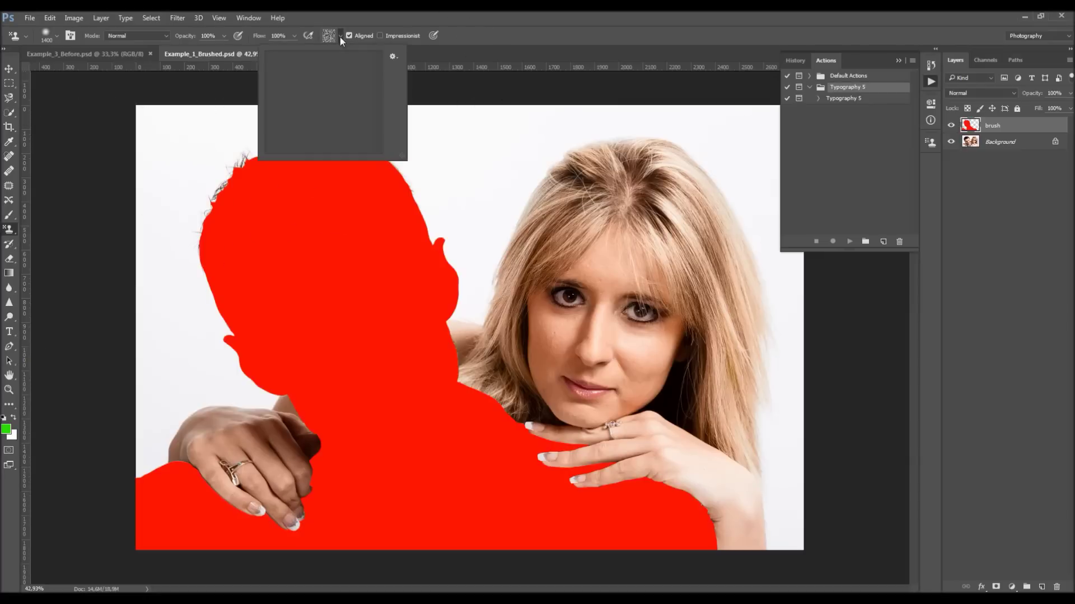
left_click(392, 57)
left_click(435, 199)
left_click(578, 148)
double_click(578, 148)
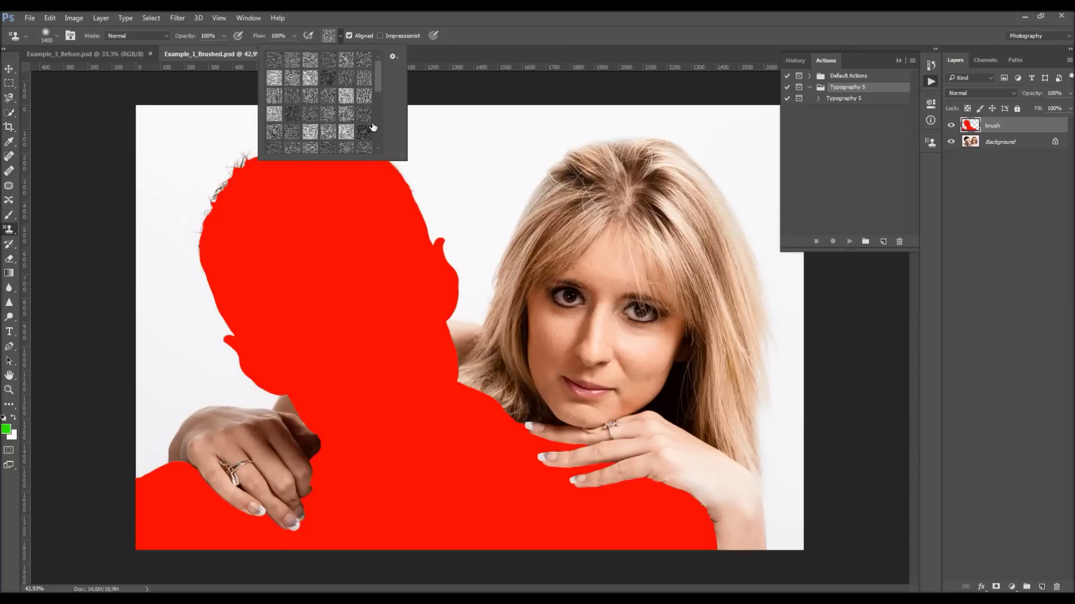
- Display the loaded patterns as large thumbnails in an enlarged picker, look through them and close the picker
left_click_drag(402, 155, 468, 229)
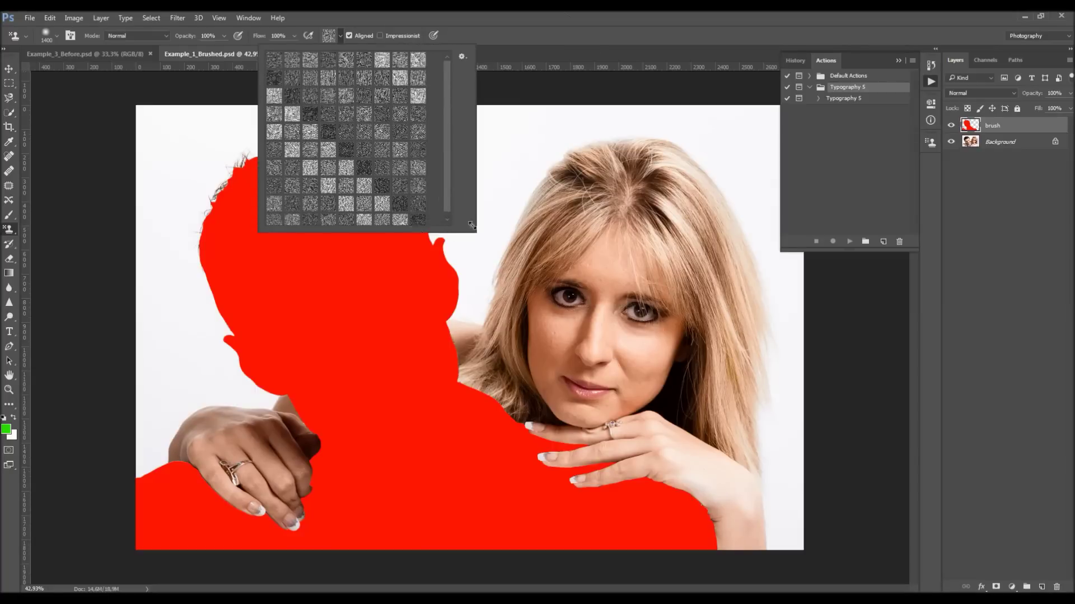
left_click(462, 56)
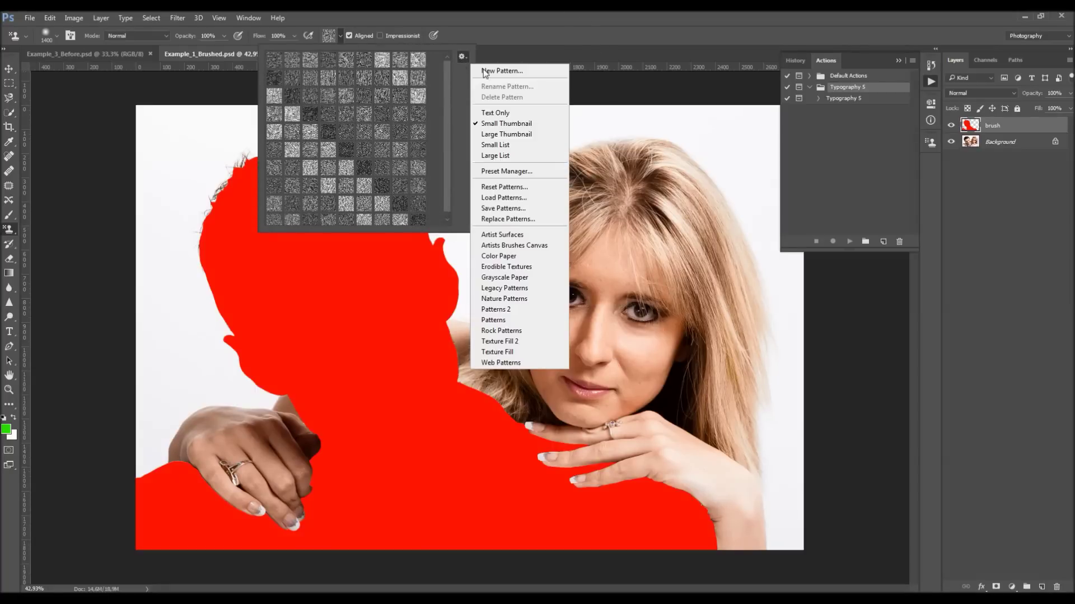
left_click(513, 135)
left_click_drag(470, 225, 661, 386)
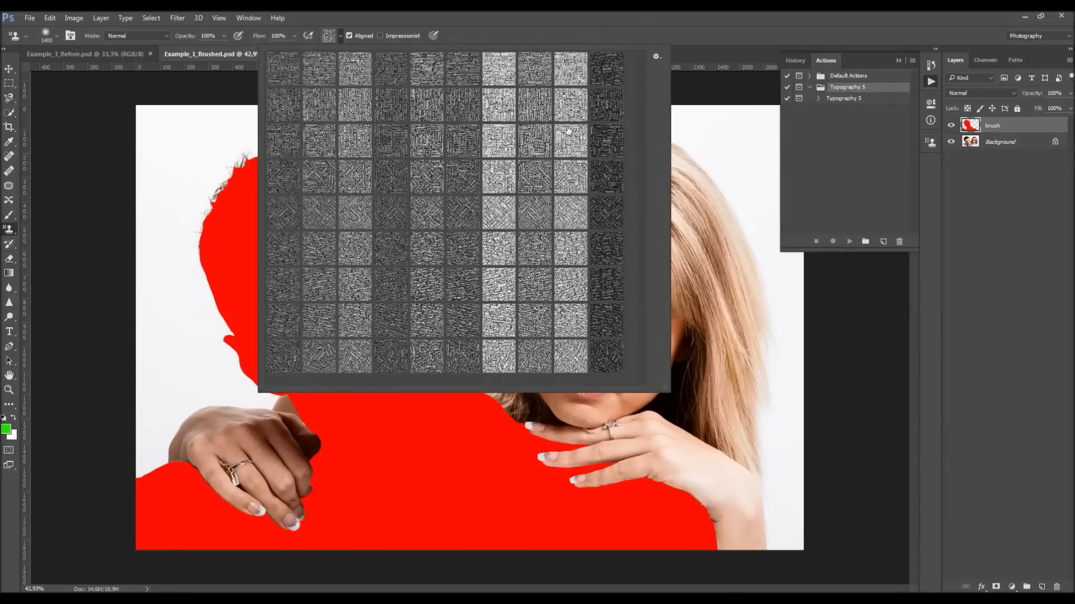
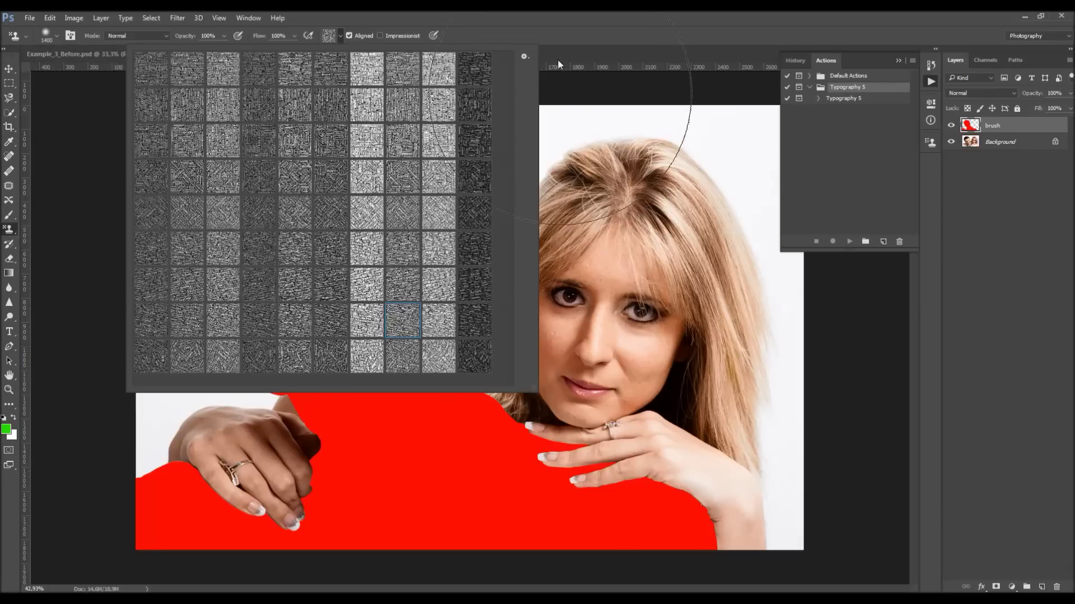
left_click(556, 36)
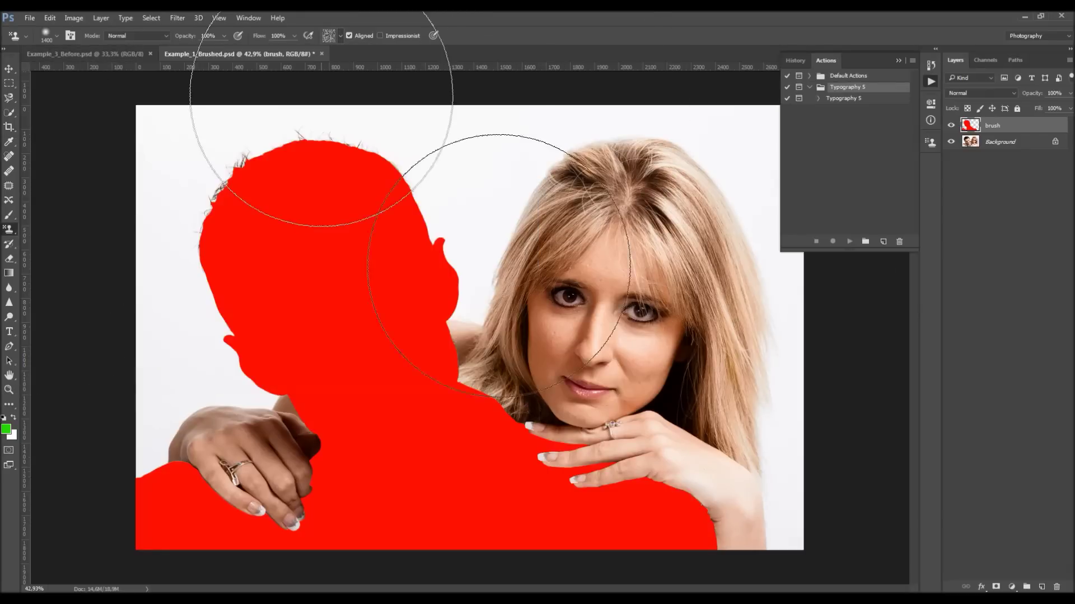
- Play the Typography 5 action with the Move Tool active and continue past its message to the PSD save prompt
left_click(857, 101)
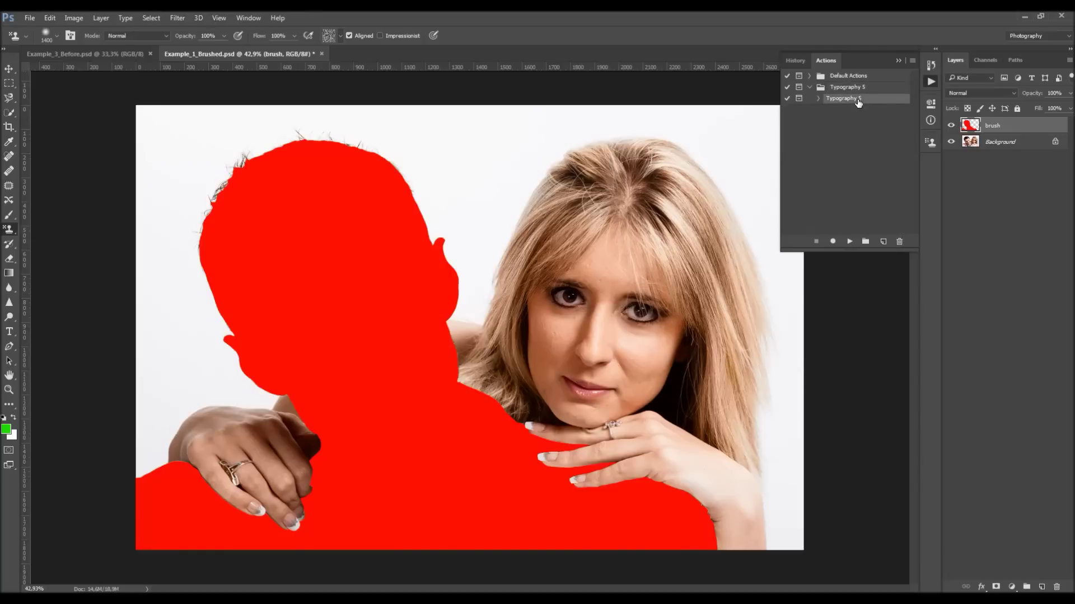
key("v")
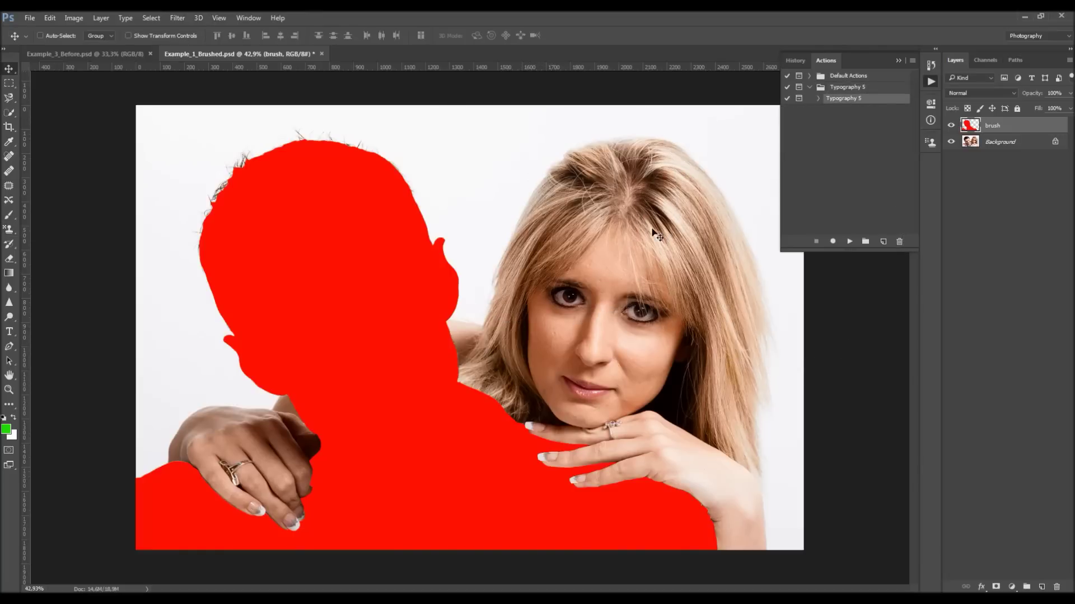
left_click(850, 242)
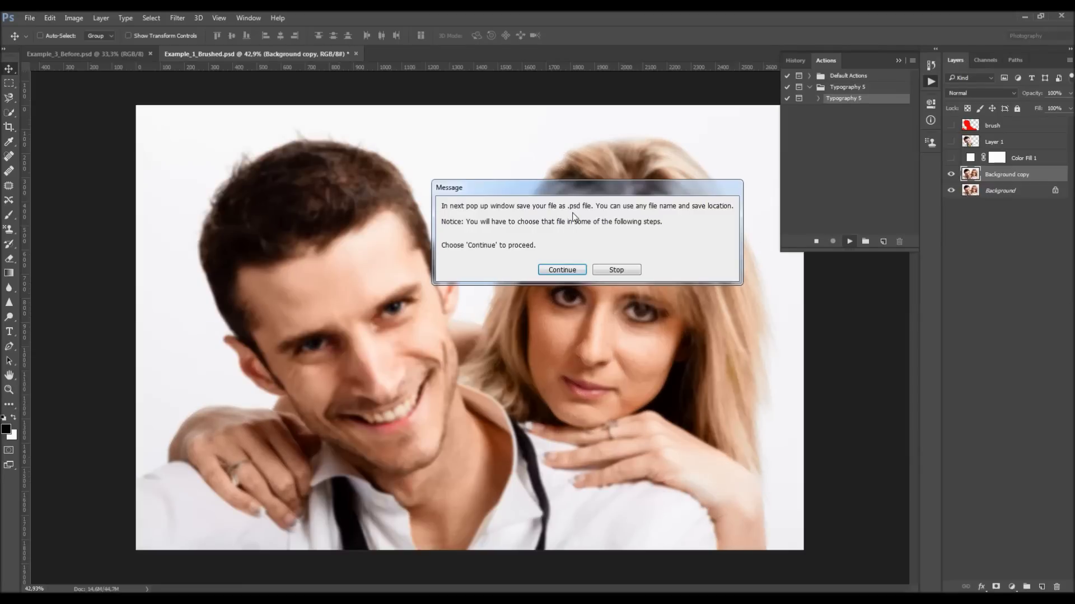
left_click_drag(559, 193, 527, 216)
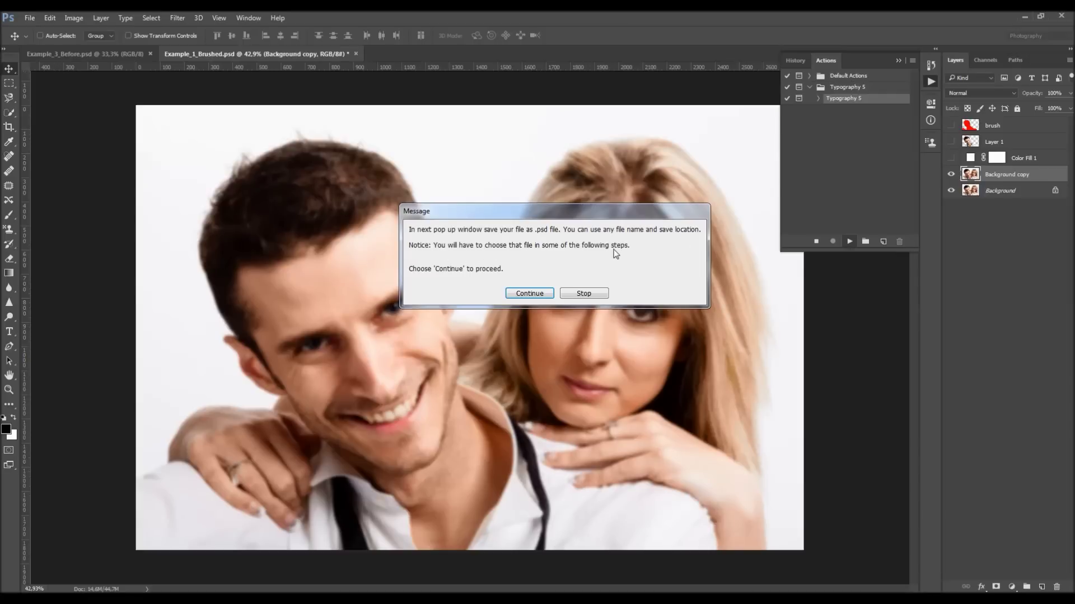
left_click(529, 294)
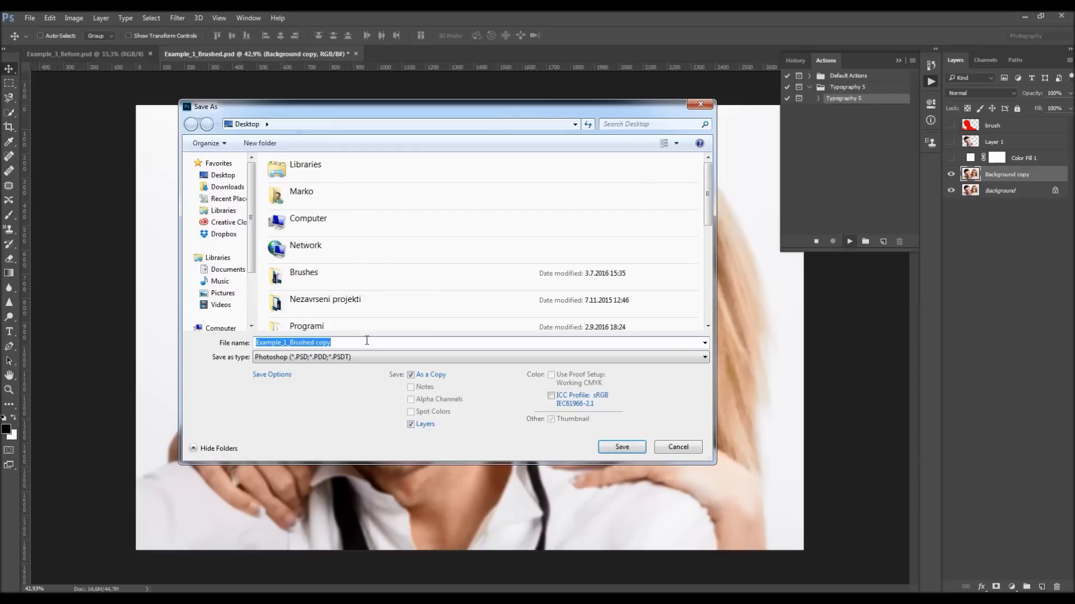
- Save a copy of the image on the Desktop as Displace in Photoshop format, with Maximize Compatibility on
type("Displace")
key("ctrl+a")
type("Dis")
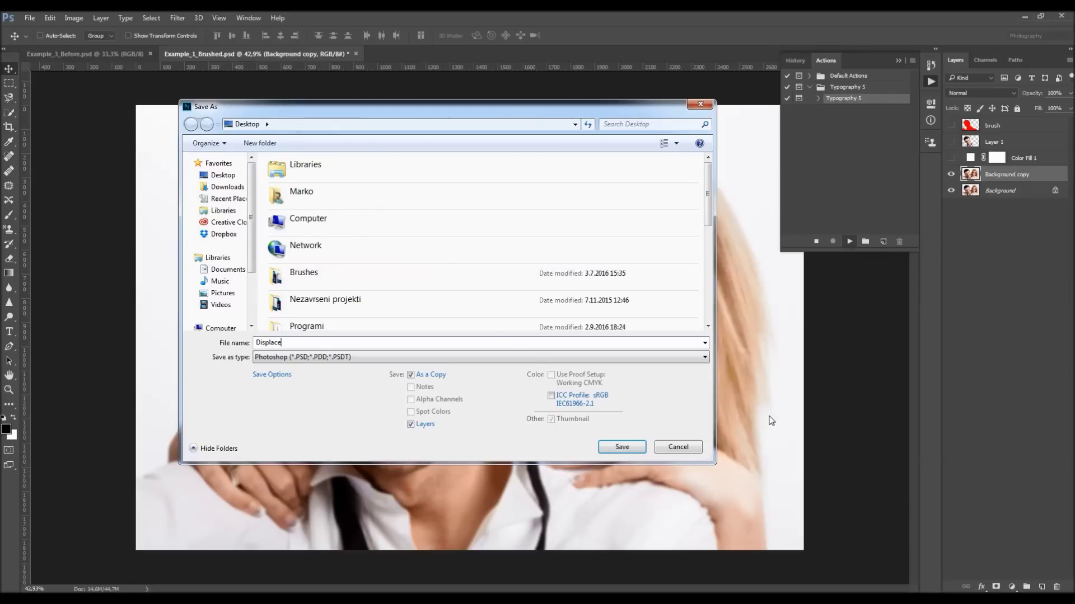
left_click(302, 357)
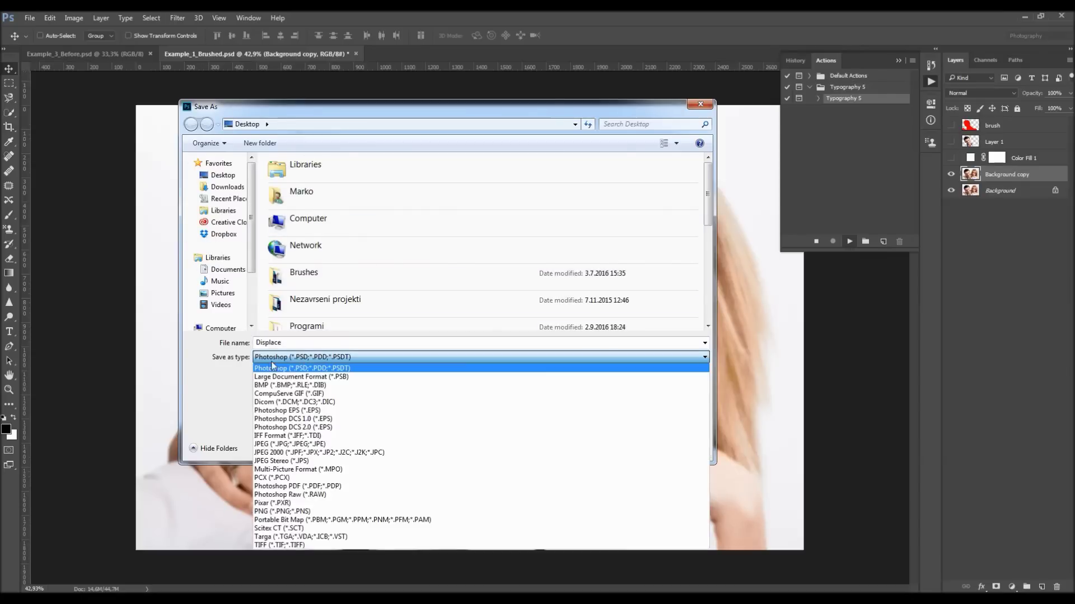
left_click(307, 368)
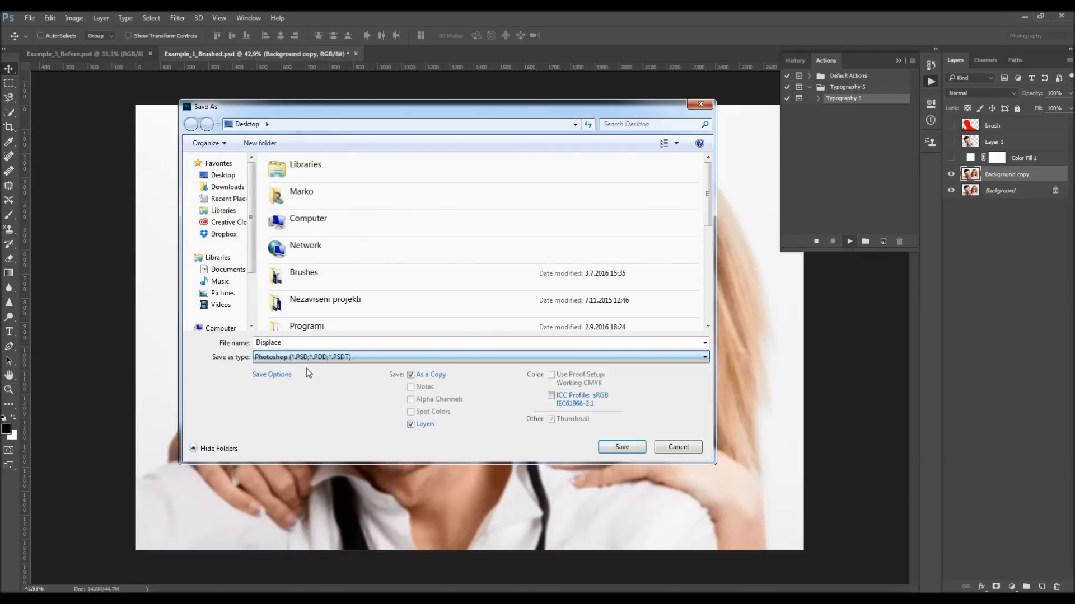
left_click(621, 447)
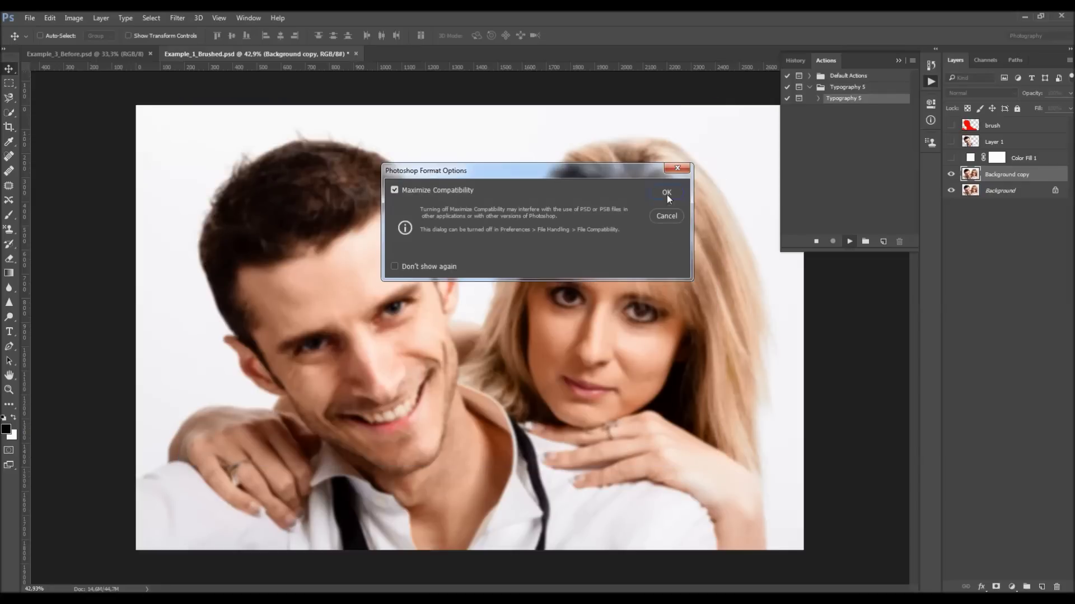
left_click(667, 193)
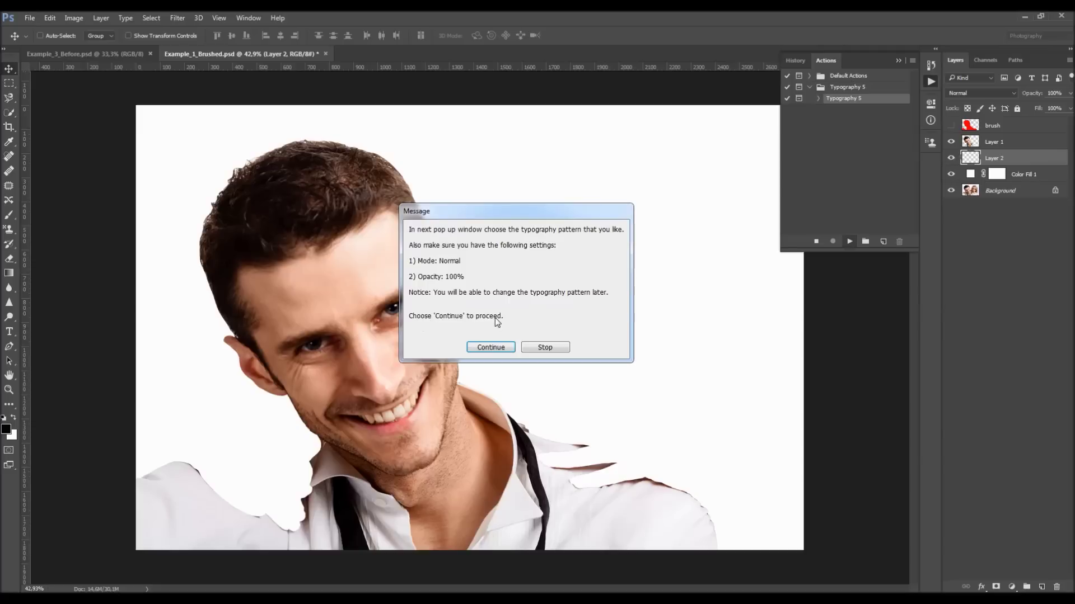
- Continue past the typography pattern message and display the custom pattern choices for the fill, moving the Fill dialog slightly upward
left_click(487, 347)
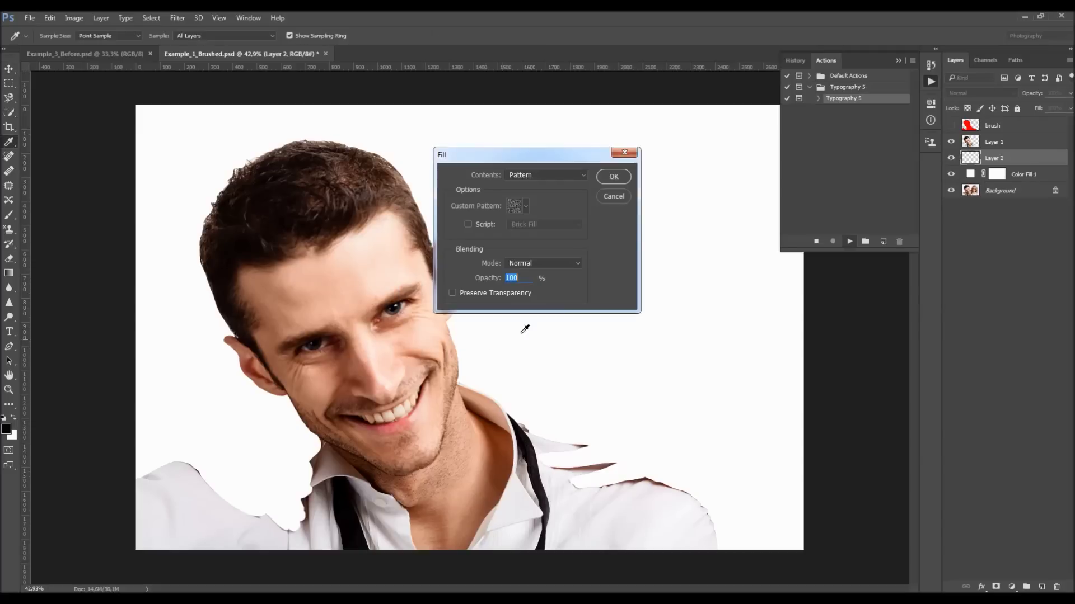
left_click(517, 207)
double_click(582, 227)
left_click(510, 207)
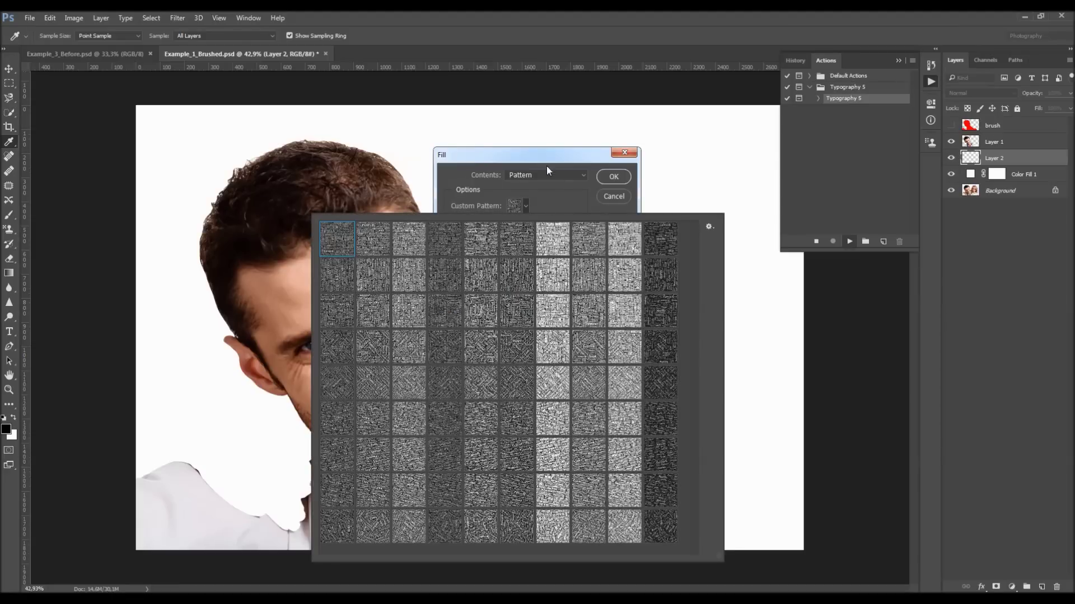
left_click(539, 146)
left_click_drag(539, 146, 535, 133)
left_click(520, 193)
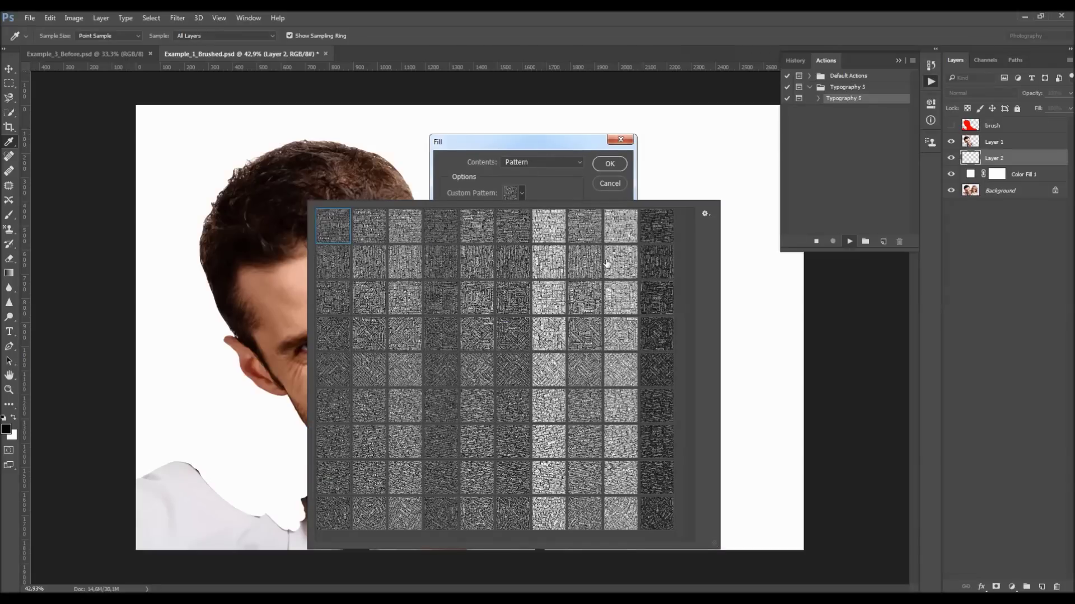
- Fill Layer 2 with the first text pattern in Normal mode at 100% opacity
left_click(705, 214)
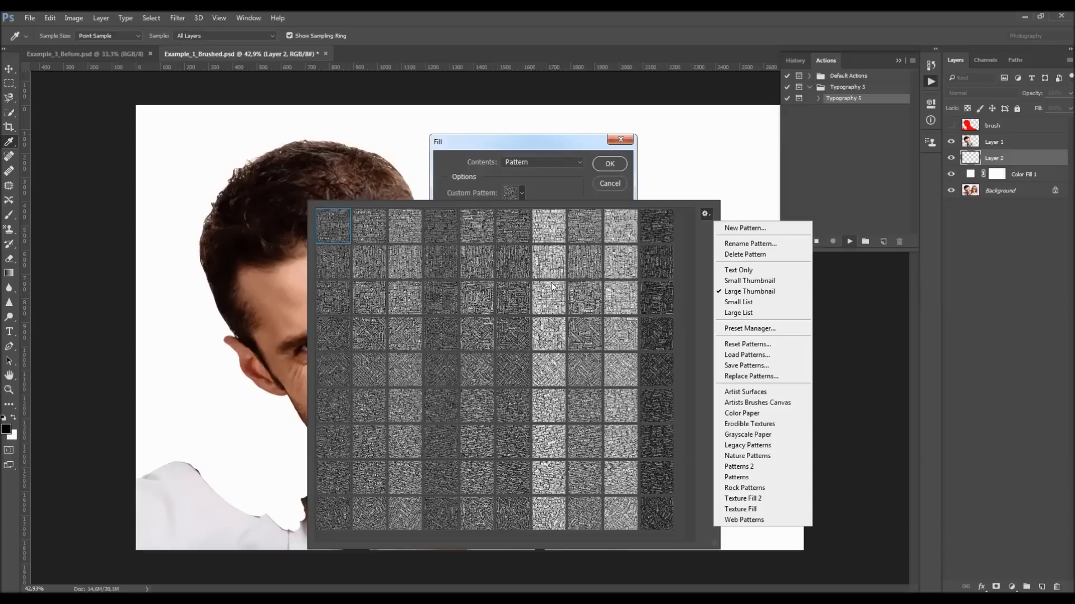
left_click(587, 313)
left_click(583, 310)
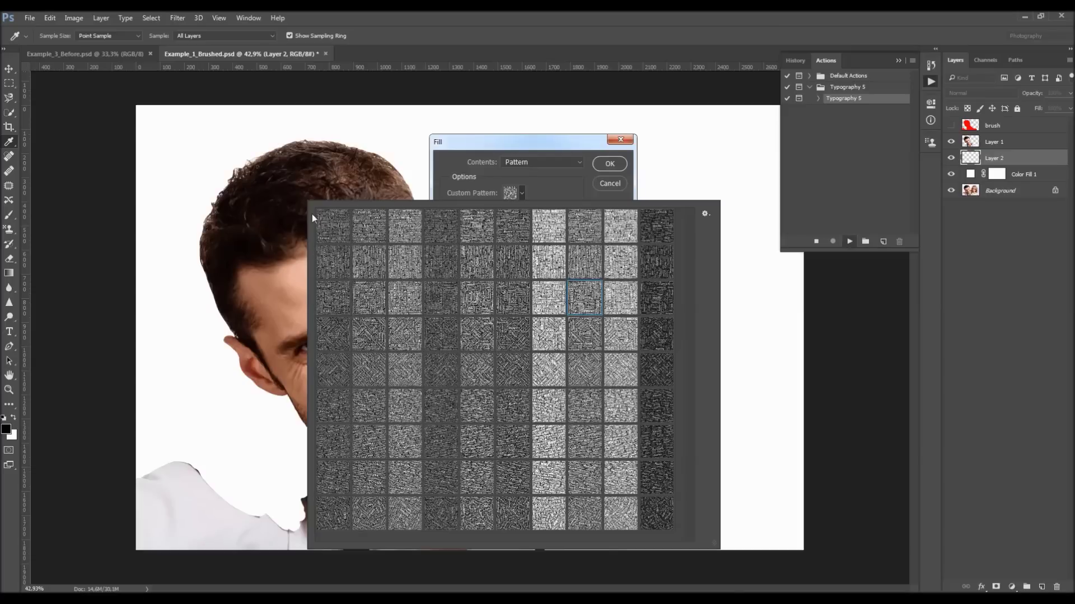
left_click(343, 225)
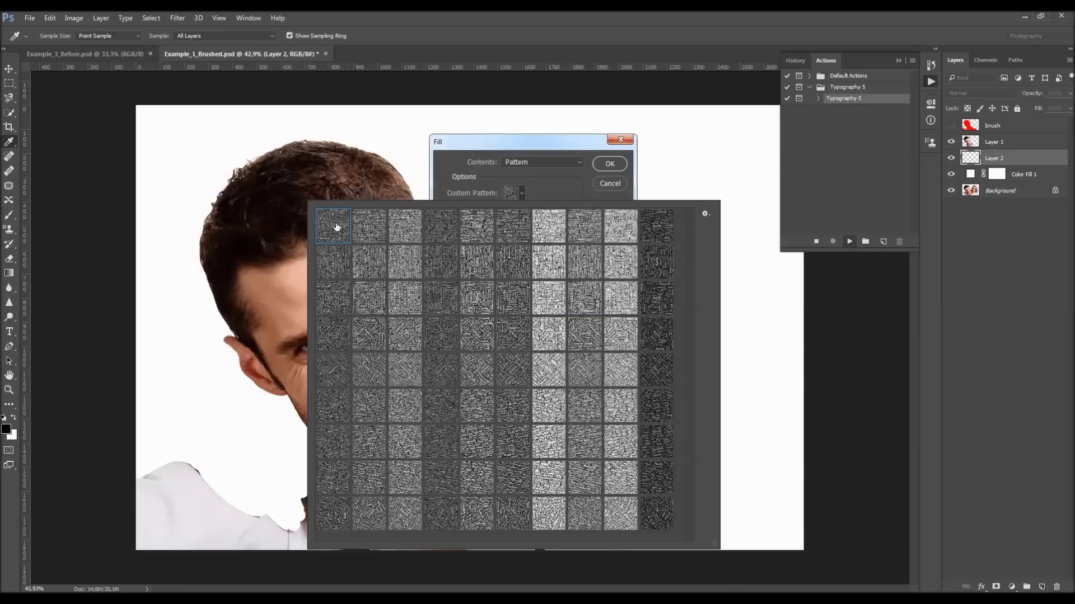
left_click(552, 184)
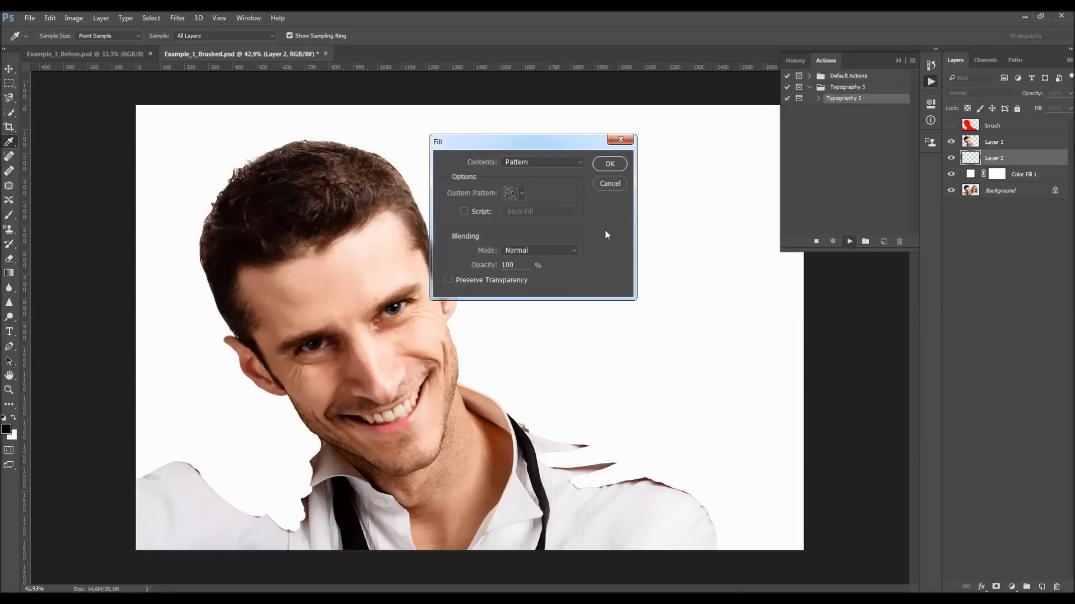
left_click(610, 164)
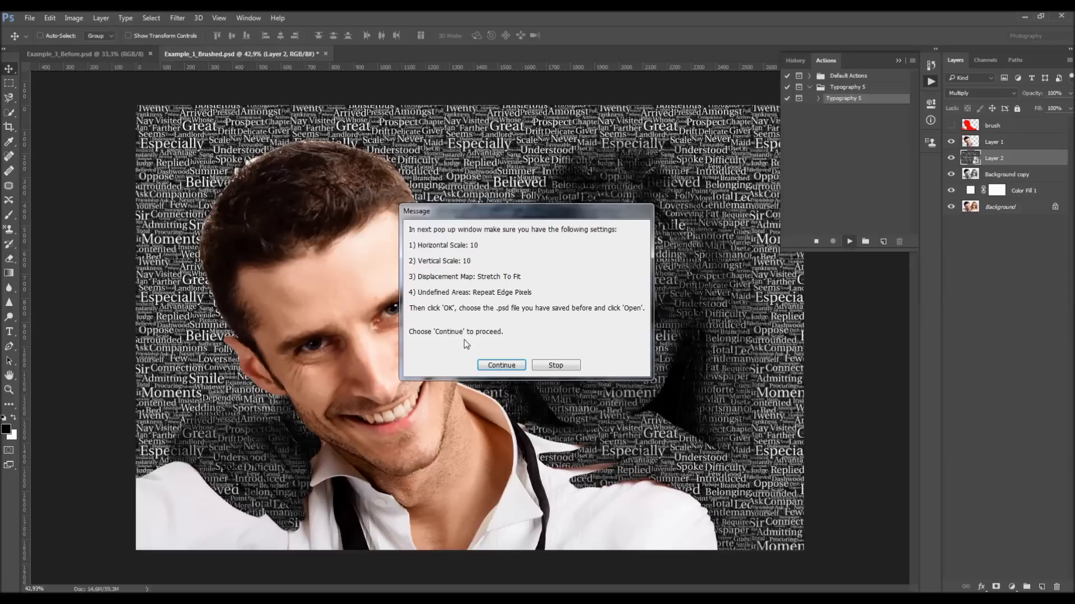
- Continue to the Displace filter, accept scales of 10 with Stretch To Fit and Repeat Edge Pixels, and load Displace as the displacement map
left_click(501, 364)
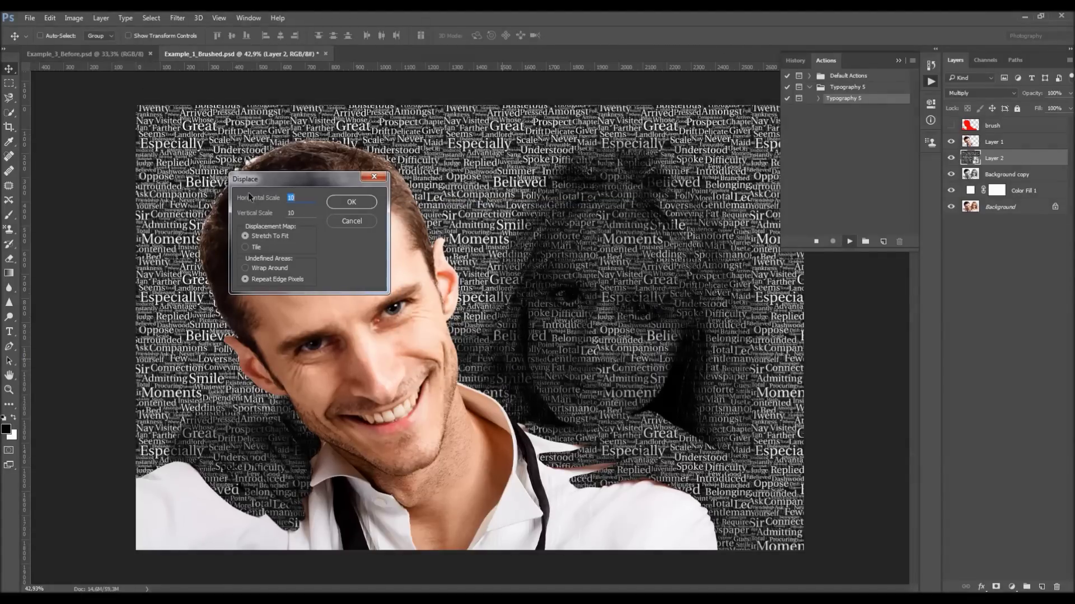
left_click(362, 204)
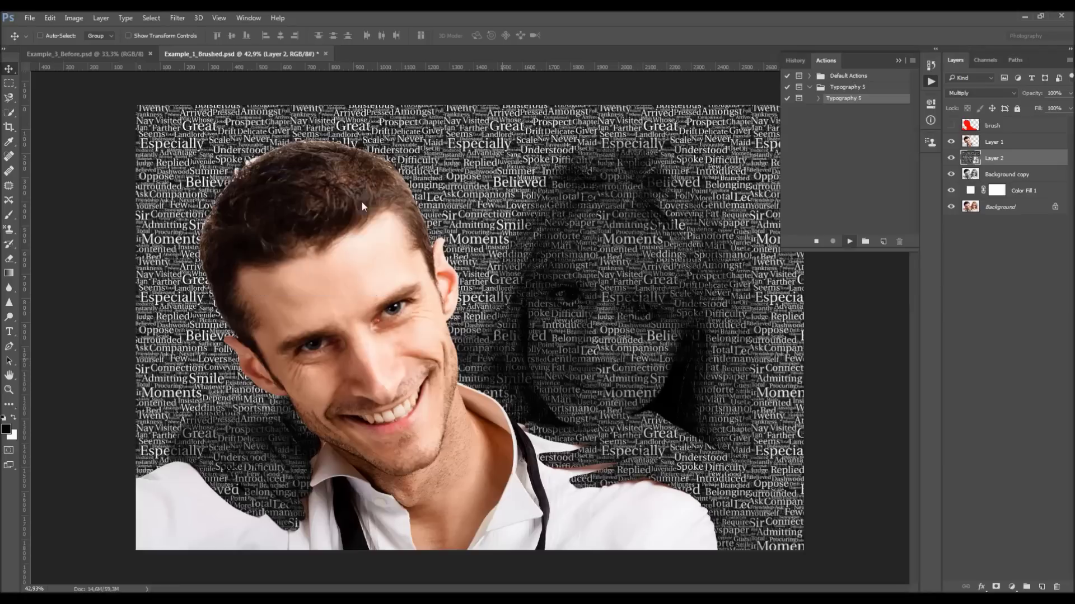
left_click_drag(407, 116, 440, 119)
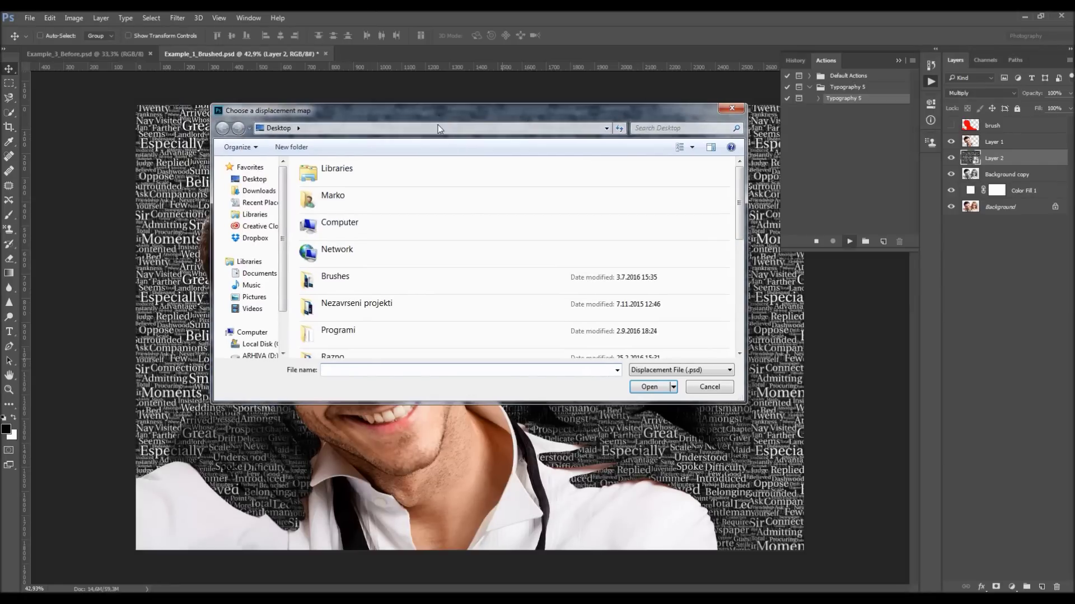
scroll(475, 204, "down", 5)
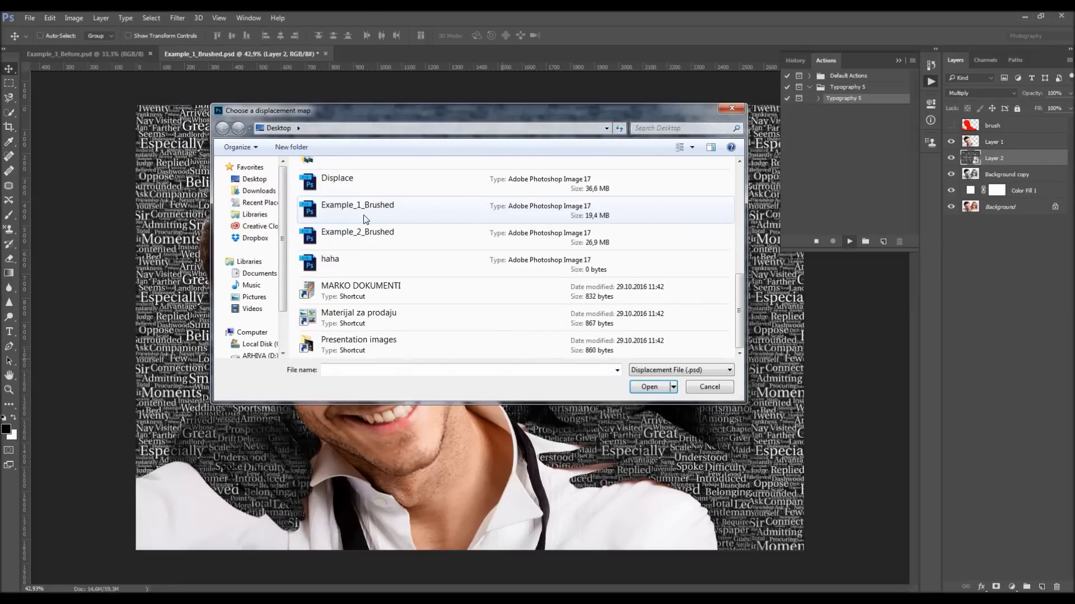
left_click(419, 183)
scroll(437, 224, "up", 3)
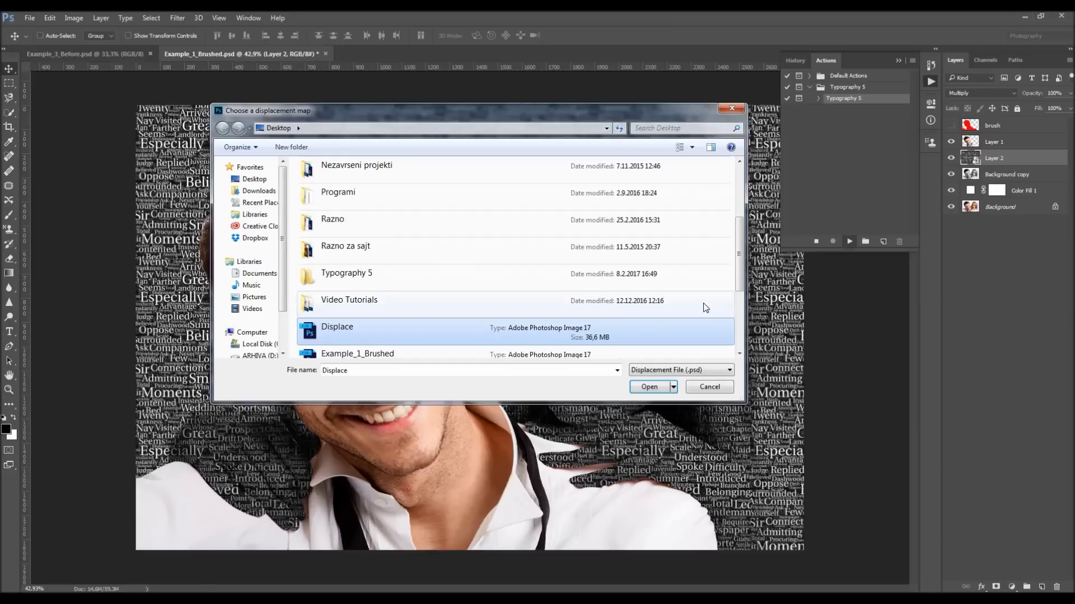
left_click(659, 390)
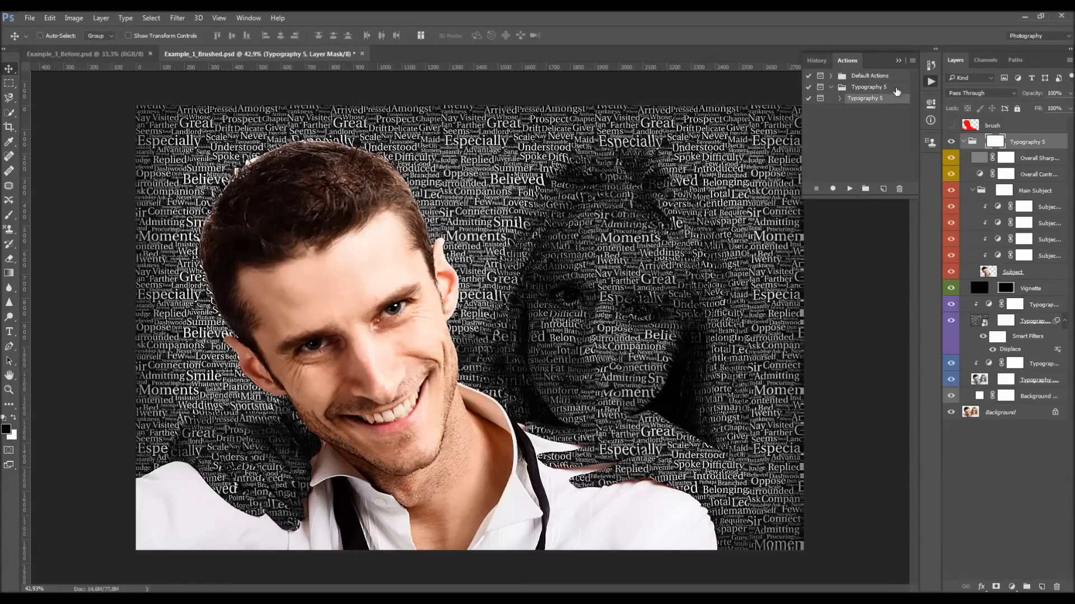
- Collapse the Actions panel and the Typography 5 group, and widen the Layers panel so full layer names fit
left_click(899, 61)
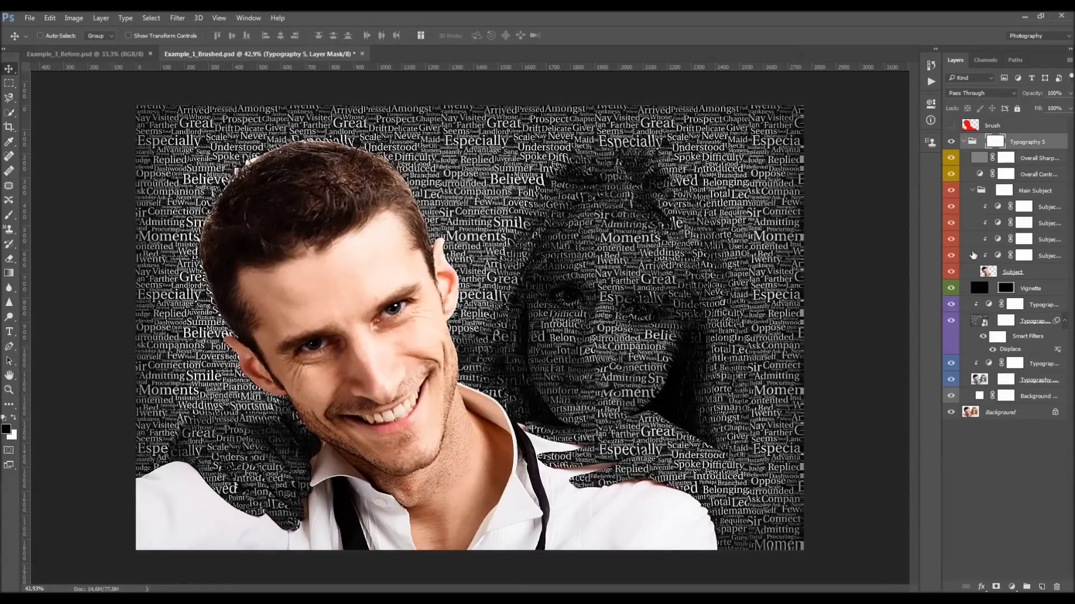
left_click_drag(936, 208, 884, 208)
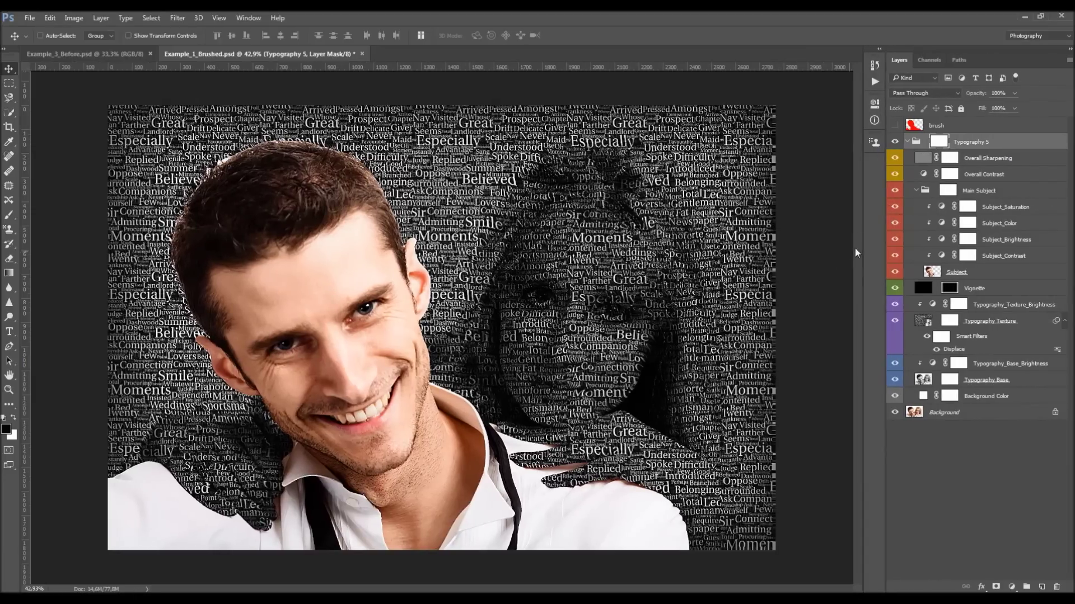
left_click(907, 142)
- Hide the Typography 5 group and show the red brush layer over the original photo
left_click(939, 126)
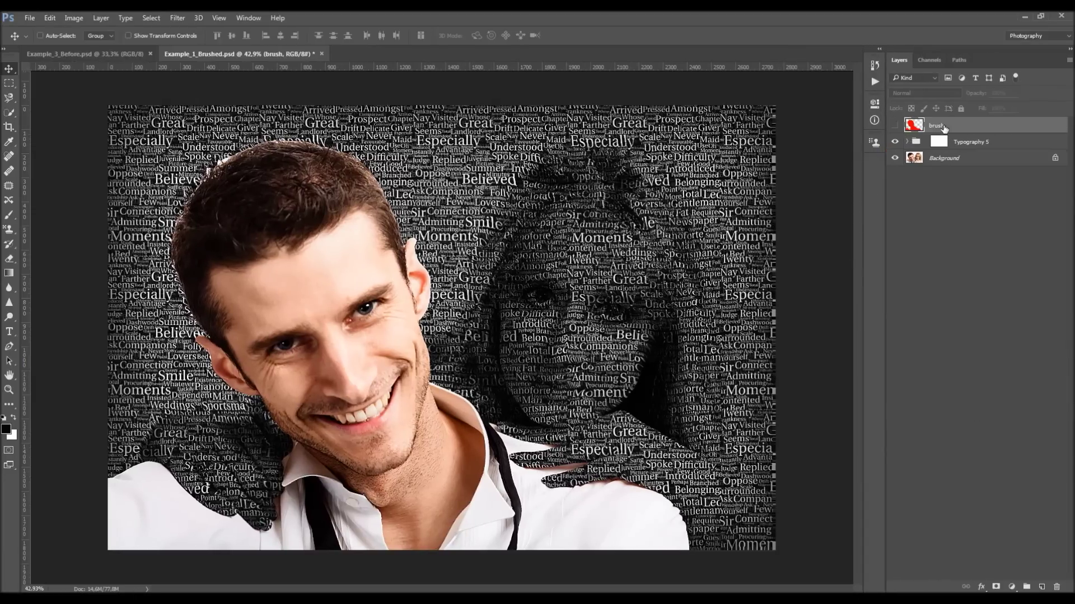
left_click(895, 126)
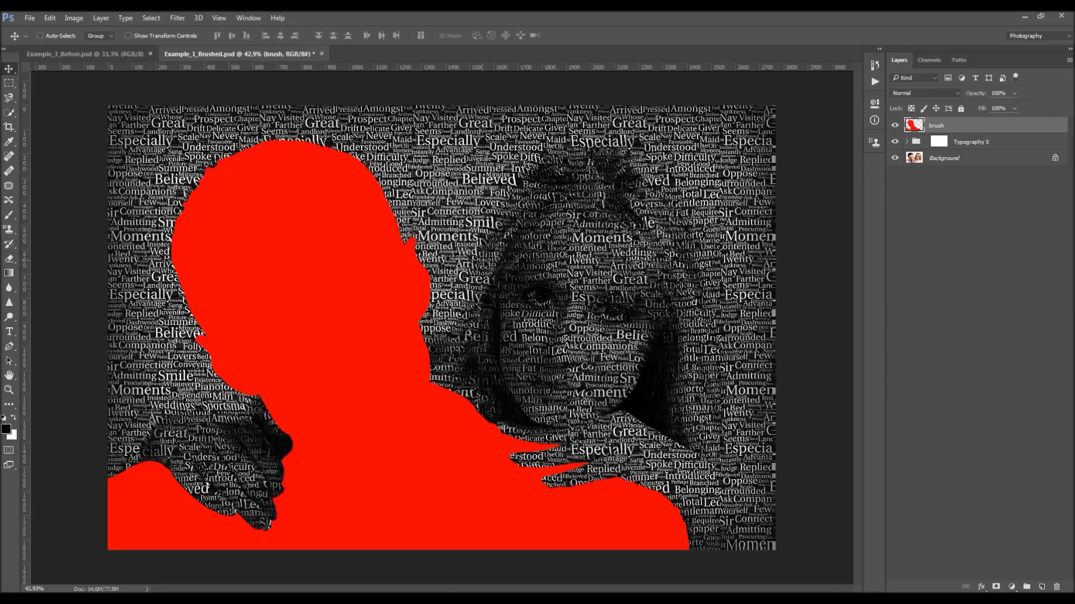
left_click(895, 127)
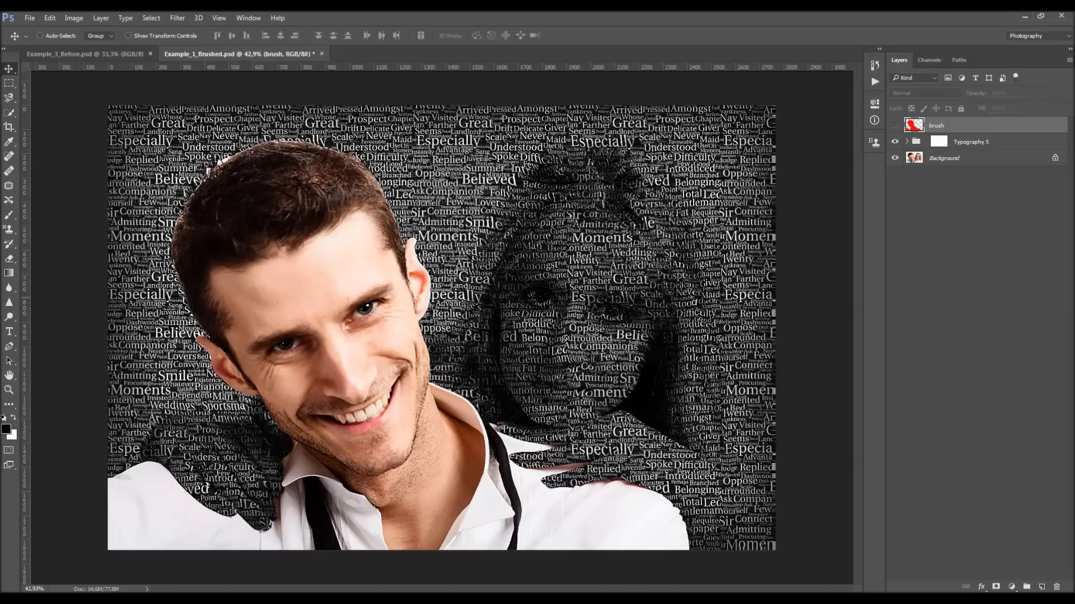
left_click(895, 141)
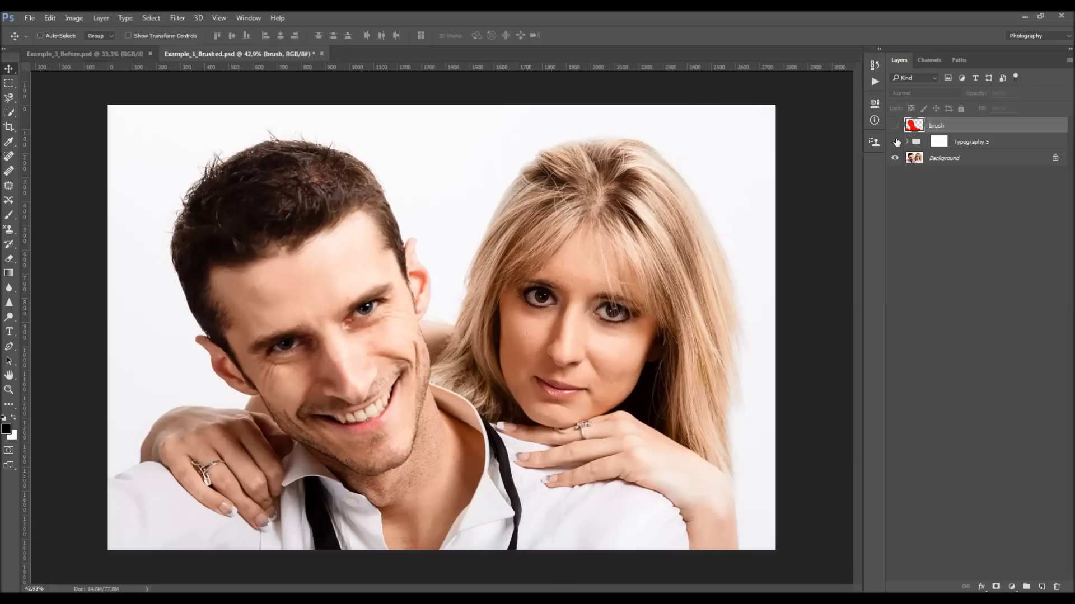
left_click(895, 126)
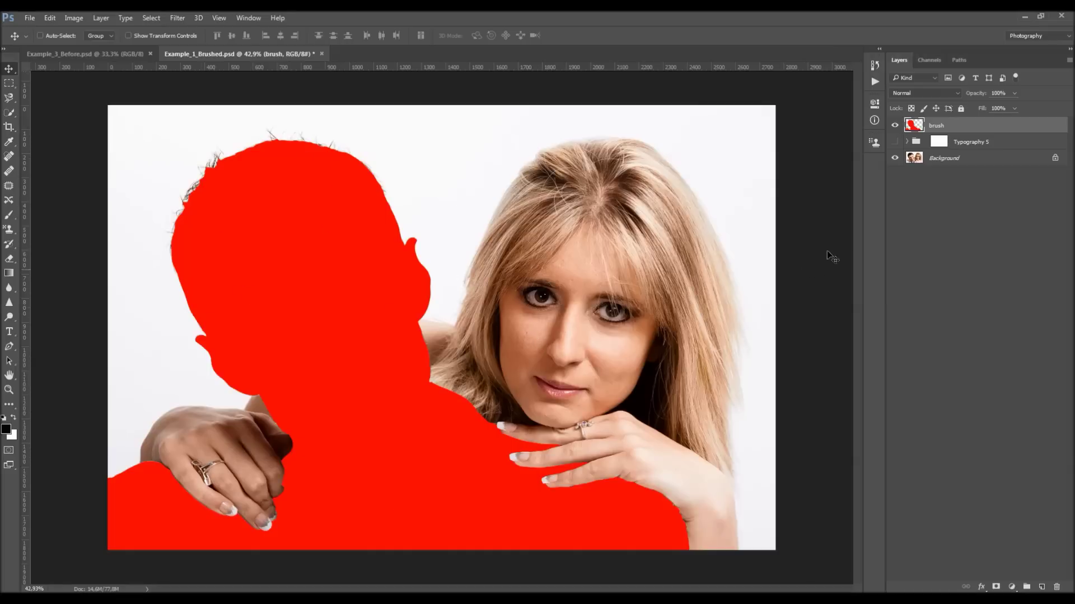
- Paint over the woman's hand on the man's shoulder on the brush layer, using a red 300-pixel brush
key("b")
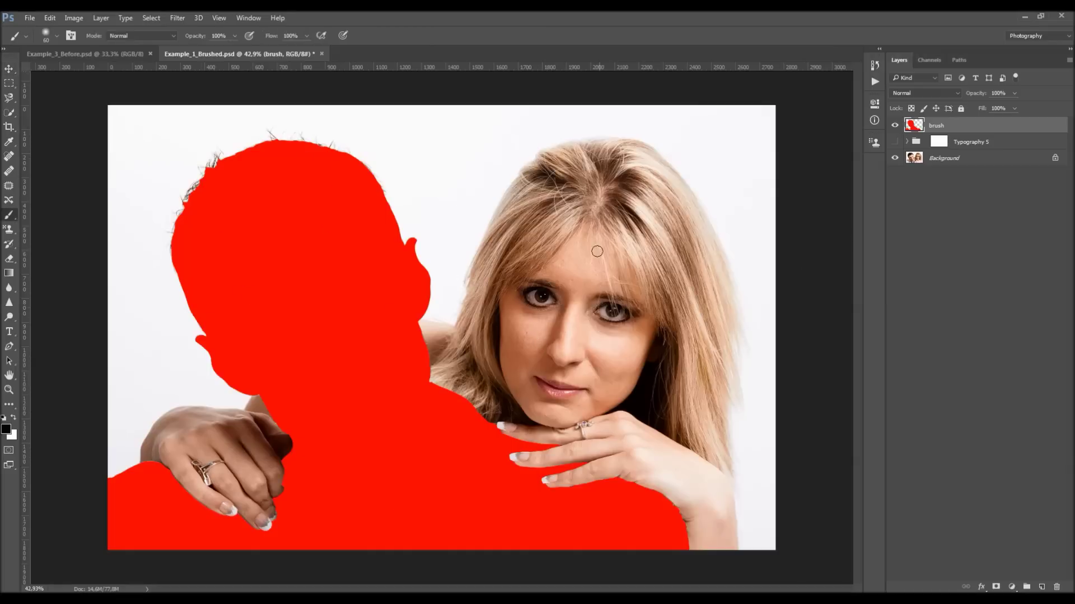
left_click(5, 430)
left_click(336, 202)
key("Return")
key("bracketright")
key("bracketright")
key("bracketright")
key("bracketright")
key("bracketright")
key("bracketright")
key("bracketright")
key("bracketright")
mouse_move(283, 450)
left_mouse_down()
mouse_move(287, 480)
mouse_move(222, 508)
mouse_move(192, 480)
mouse_move(193, 442)
left_mouse_up()
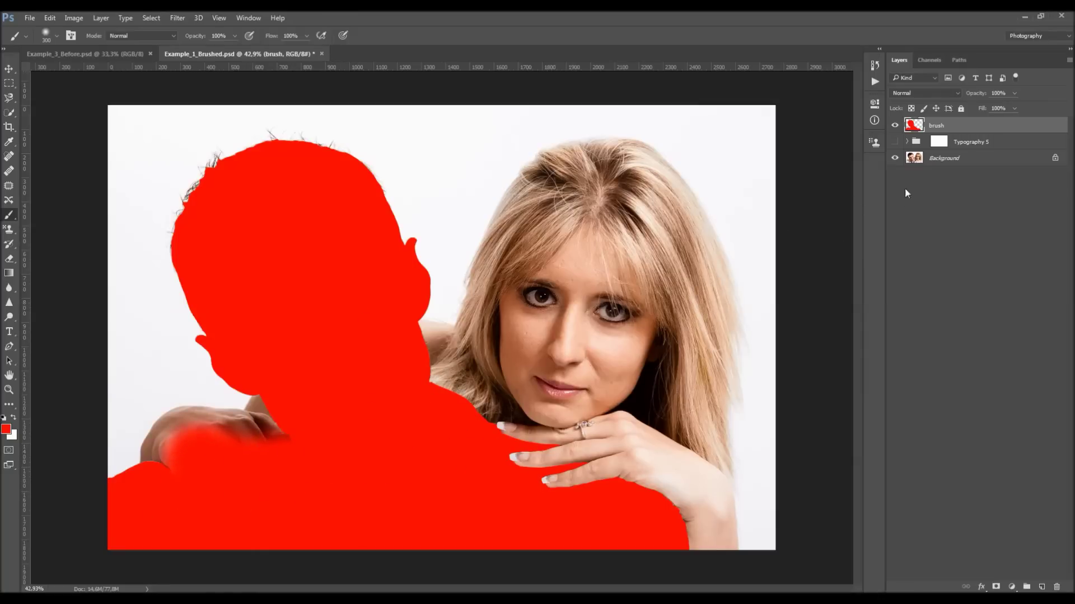
- Select the Typography 5 group, briefly open and close the Actions panel, and undo the red stroke over the hand
left_click(981, 143)
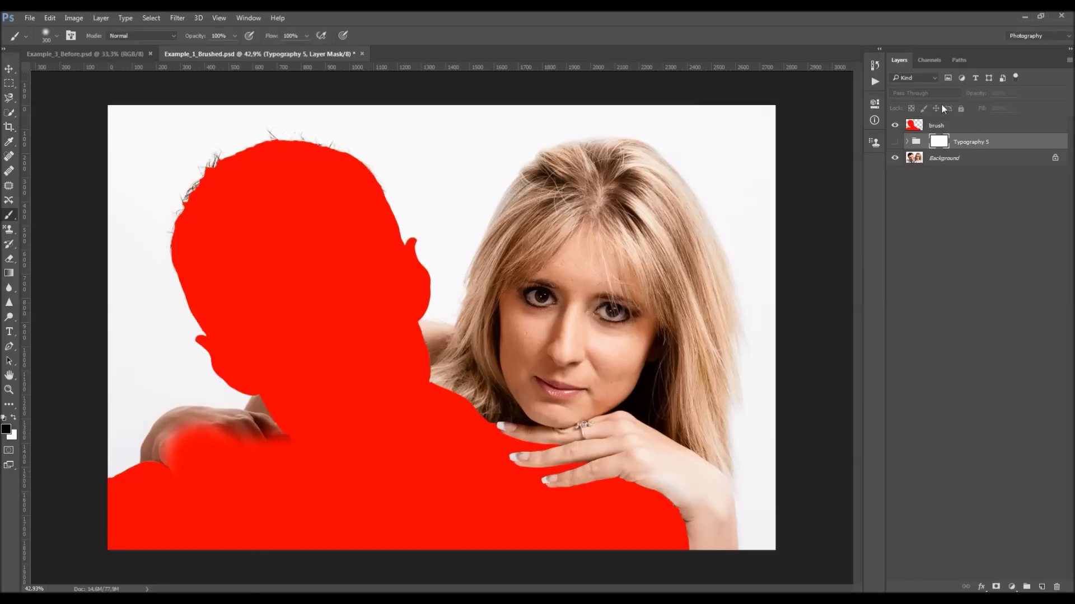
left_click(875, 83)
left_click(875, 82)
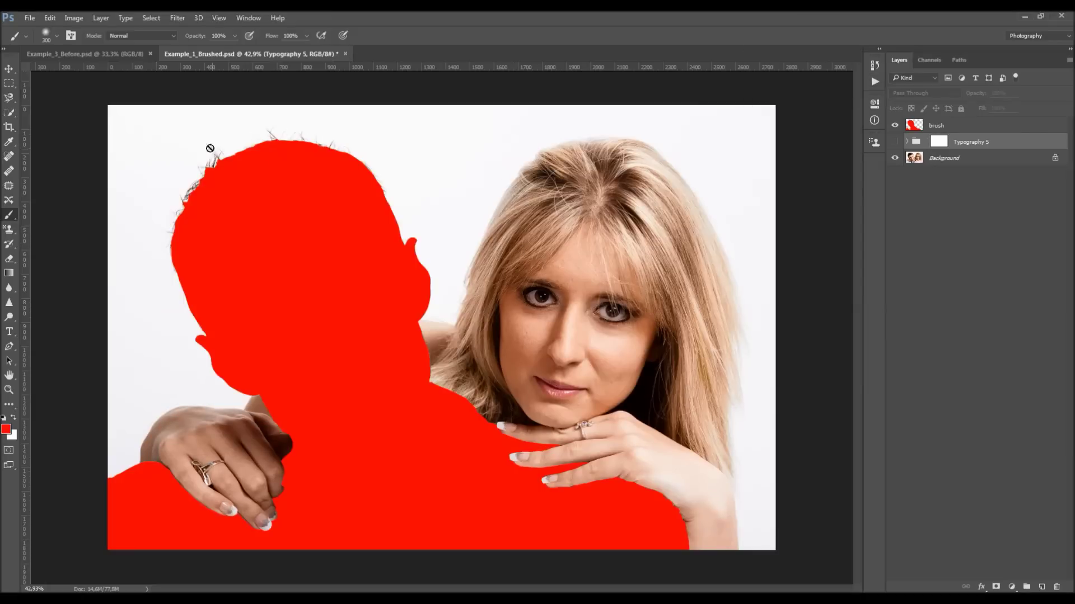
- Erase the red paint over the man's shoulder and shirt beside the woman's hand on the brush layer, using a 500-pixel Eraser
left_click(936, 127)
key("e")
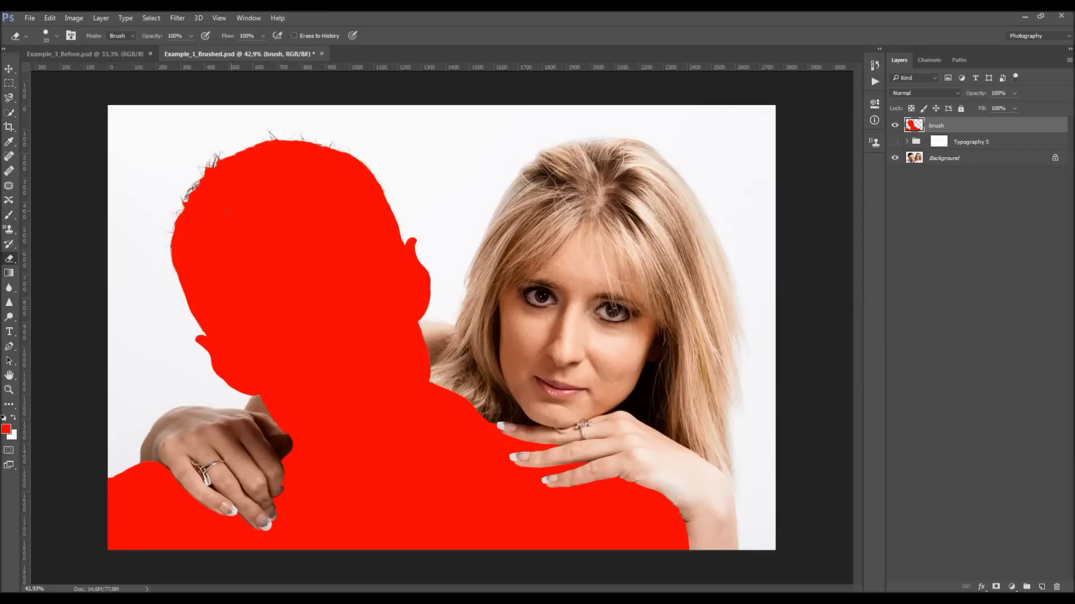
right_click(9, 260)
left_click(56, 256)
right_click(389, 330)
double_click(459, 479)
key("bracketright")
key("bracketright")
key("bracketright")
key("bracketright")
key("bracketright")
key("bracketright")
key("bracketright")
key("bracketright")
key("bracketright")
key("bracketright")
key("bracketright")
key("bracketright")
key("bracketright")
key("bracketright")
mouse_move(207, 480)
left_mouse_down()
mouse_move(106, 515)
mouse_move(168, 493)
mouse_move(275, 547)
mouse_move(325, 504)
left_mouse_up()
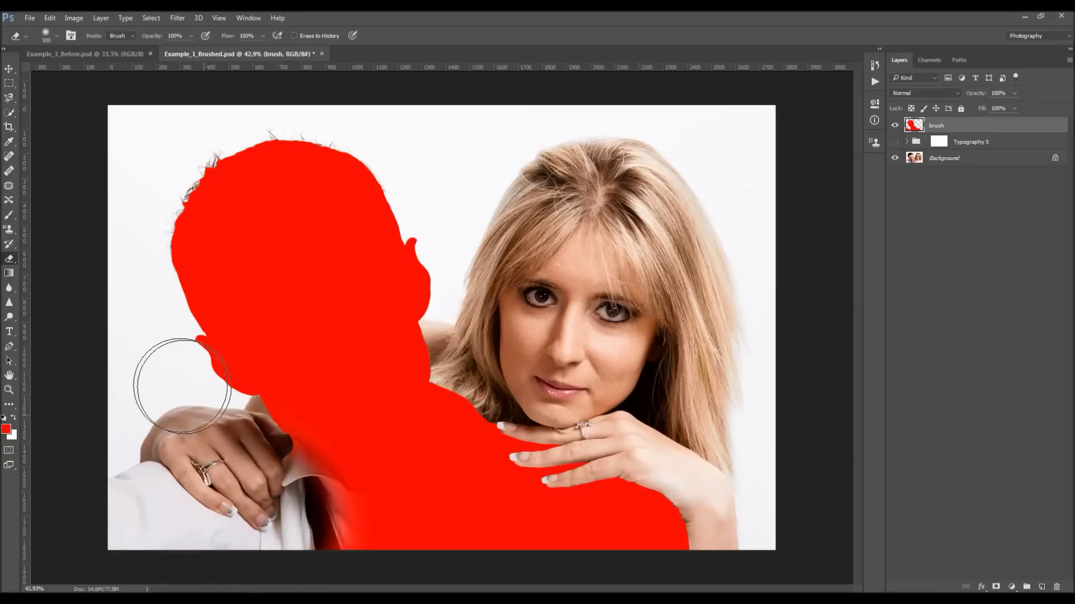
- Delete the Typography 5 group and briefly open and close the Actions panel
left_click(977, 144)
key("Delete")
left_click(874, 82)
left_click(874, 84)
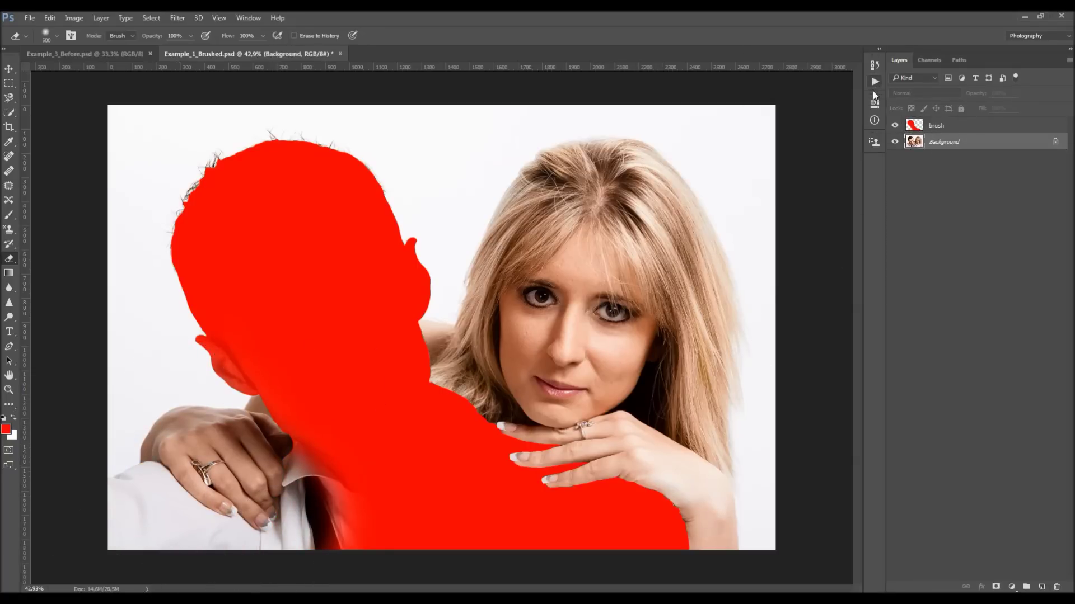
- Undo the group deletion and the erasing on the brush layer, and return to the Move Tool
key("ctrl+z")
key("ctrl+alt+z")
key("ctrl+alt+z")
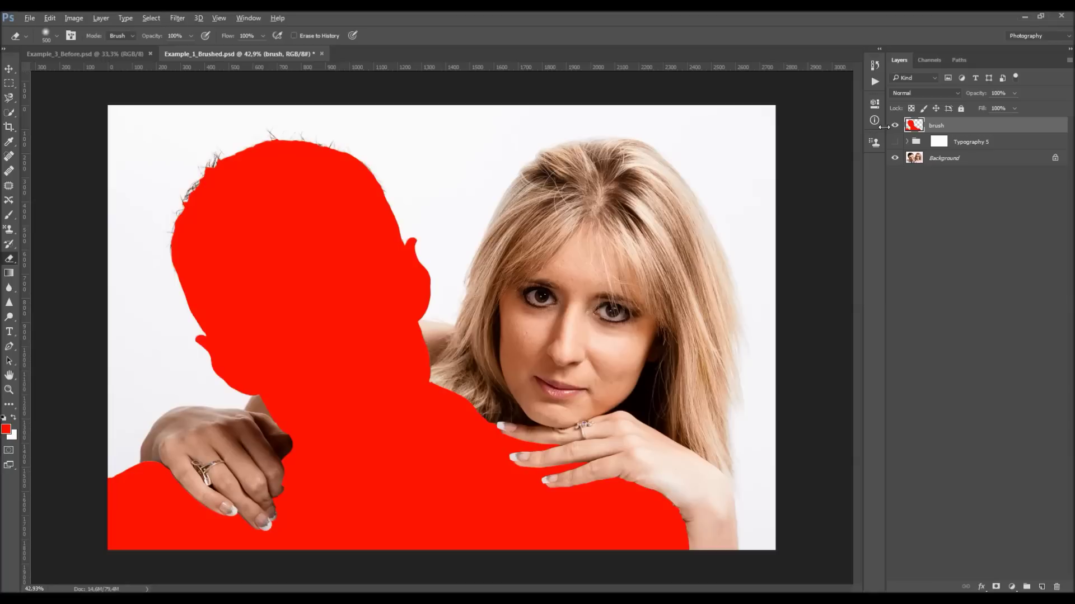
key("v")
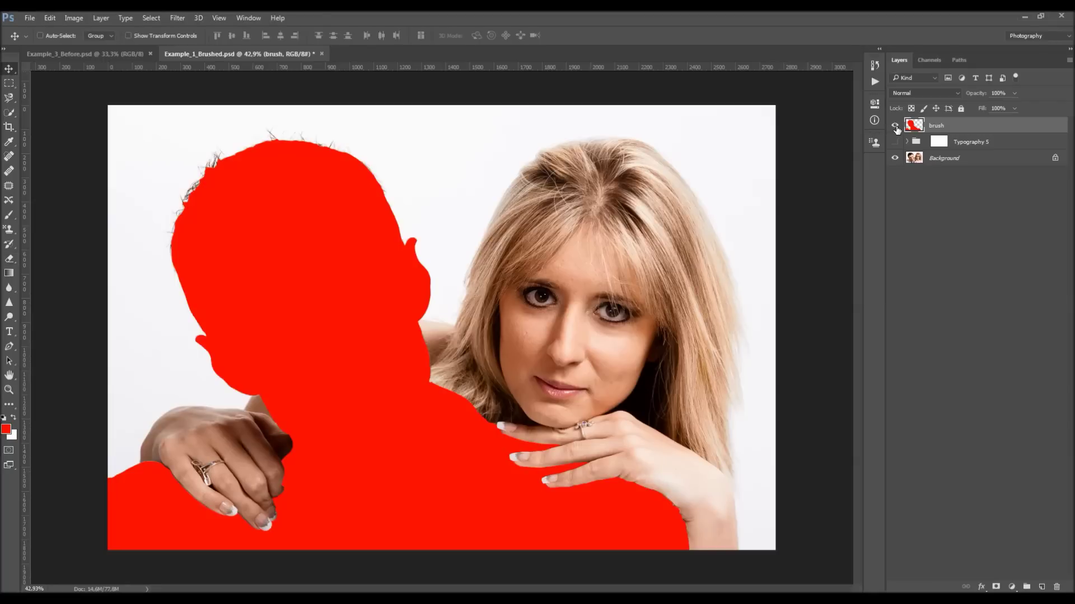
- Hide the brush layer, show the Typography 5 group and expand it to reveal its layers
left_click(894, 126)
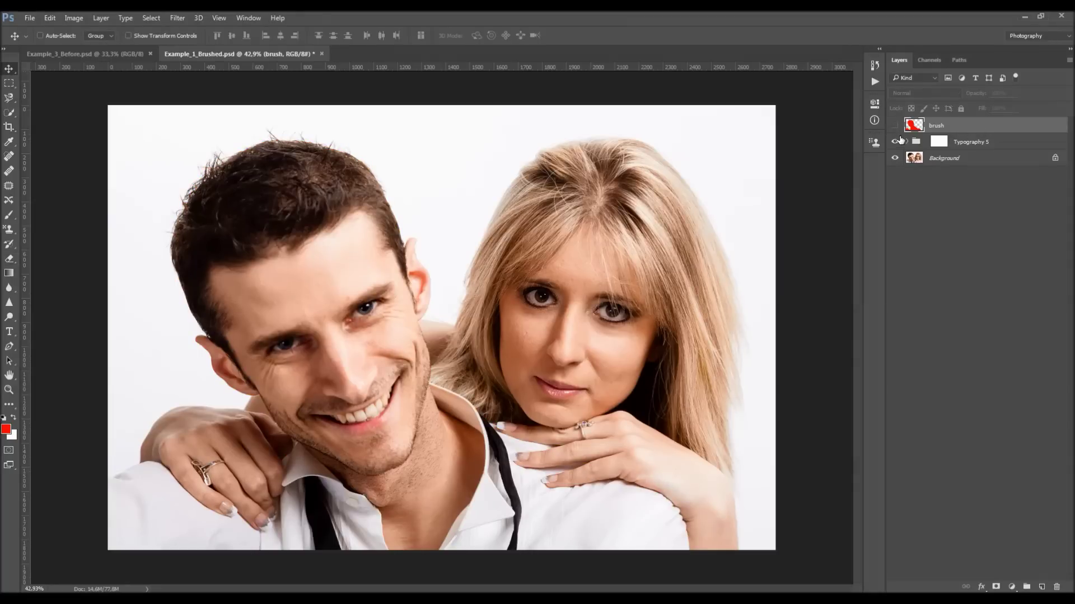
left_click(895, 141)
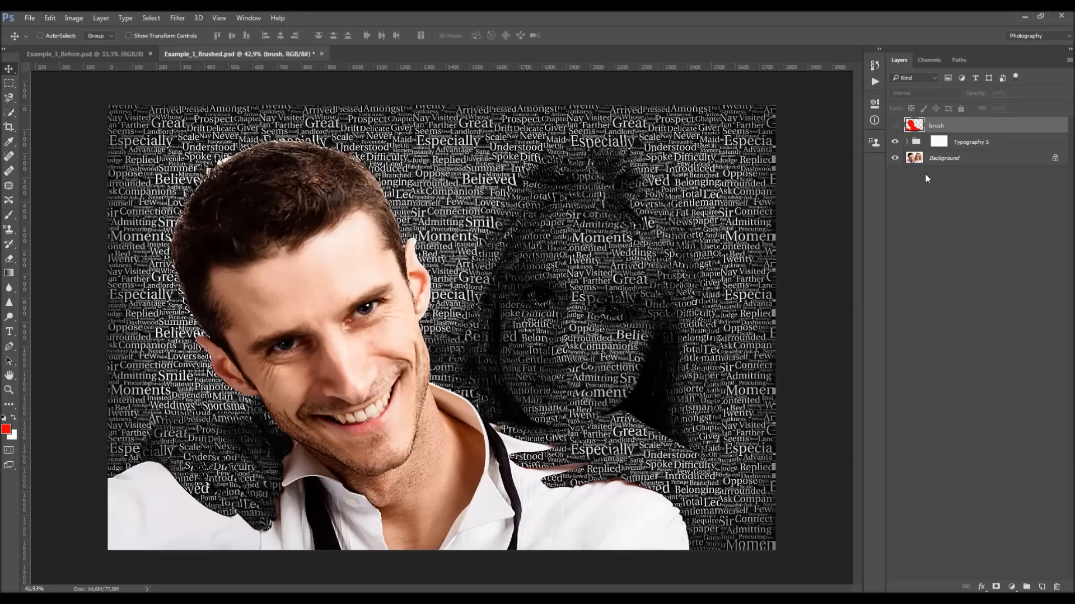
left_click(906, 142)
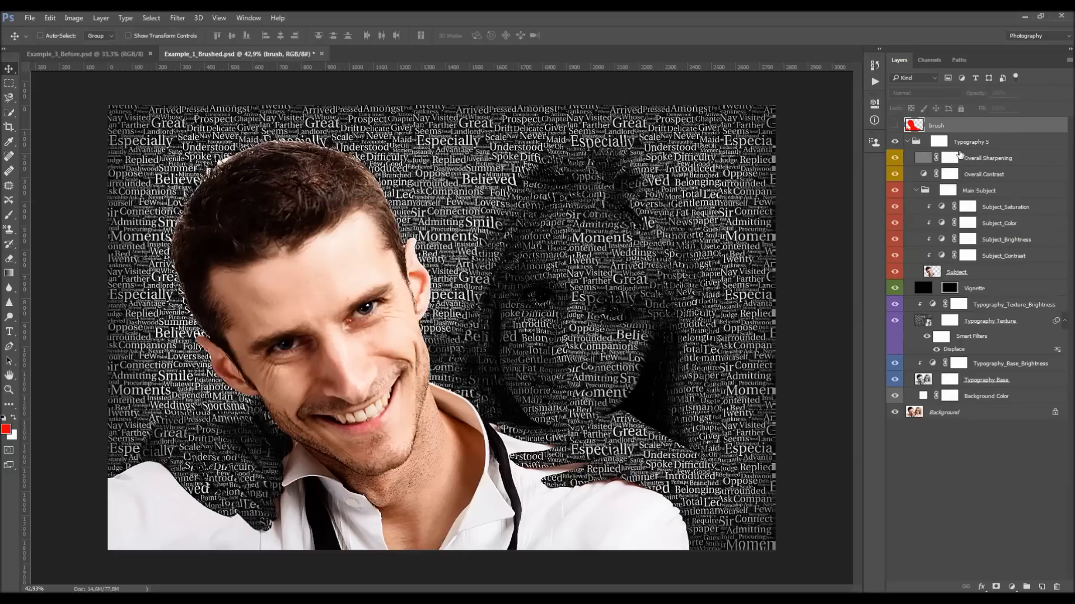
- Preview the Overall Sharpening layer off and on, try a different opacity, and restore it to 100%
left_click(981, 157)
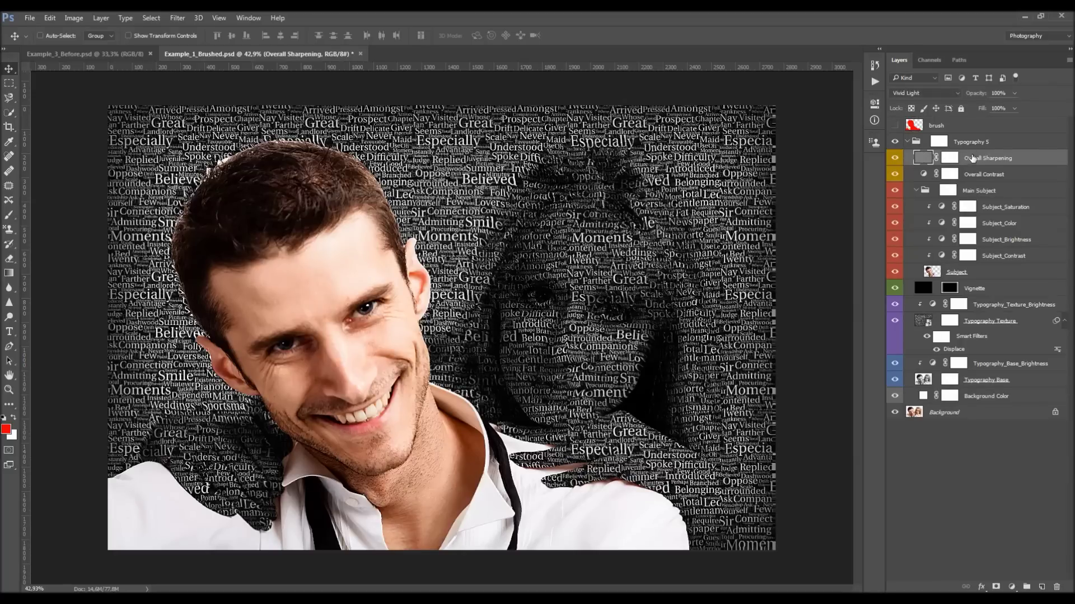
left_click(896, 161)
left_click(894, 161)
left_click_drag(975, 96, 1005, 155)
left_click(1015, 92)
left_click_drag(994, 106, 1020, 106)
left_click(1043, 90)
left_click_drag(975, 93, 744, 339)
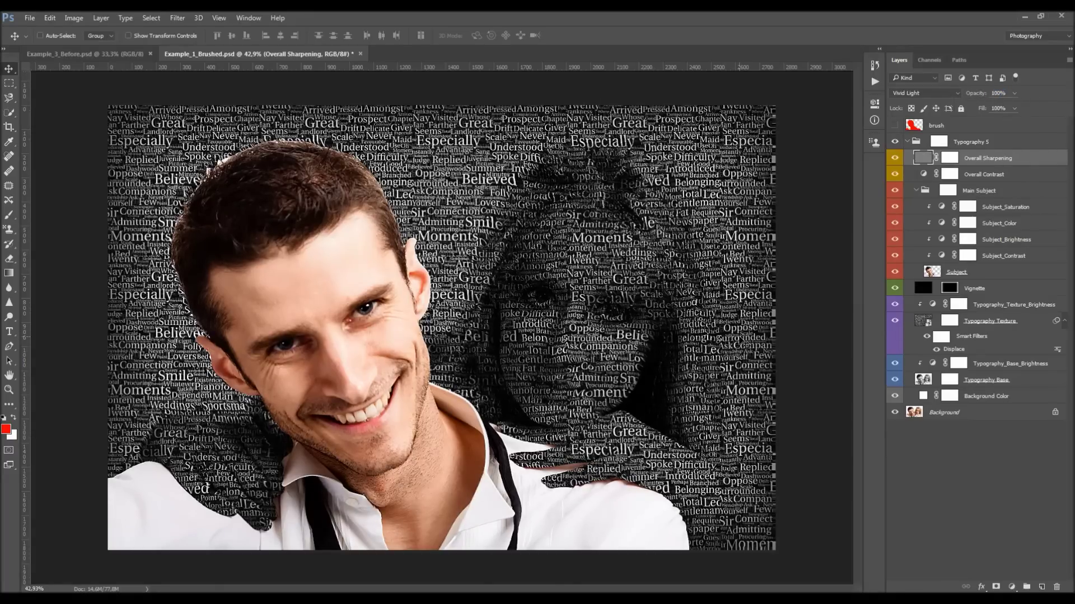
- Compare the image with and without Overall Sharpening and leave that layer hidden
left_click(895, 159)
left_click(894, 158)
left_click(895, 158)
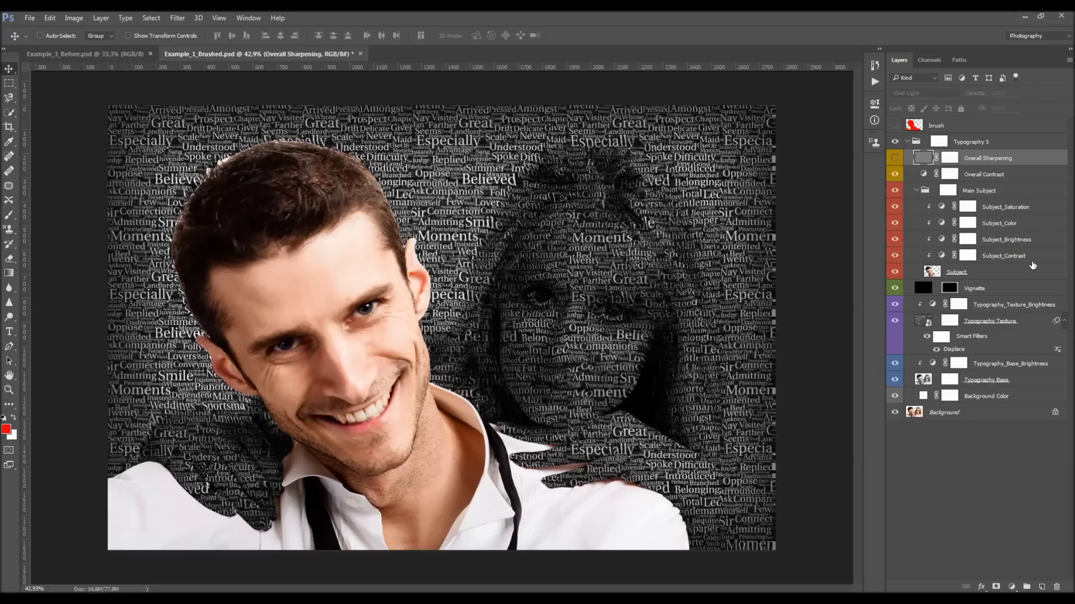
- Toggle the Background Color layer off and on, try grey #969696 as its fill colour, and cancel the change
left_click(1000, 398)
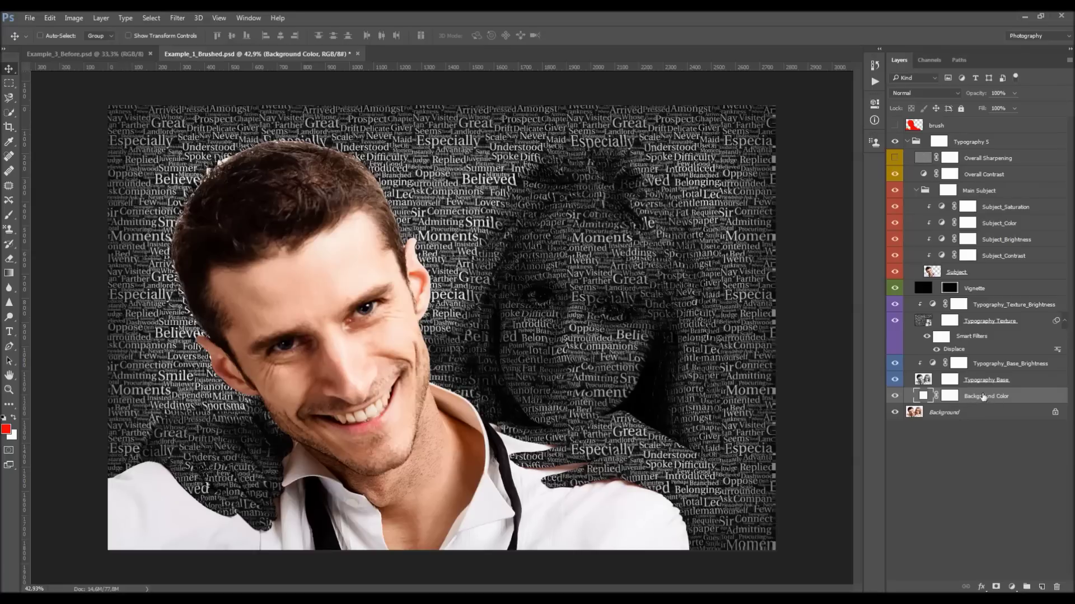
left_click(894, 397)
left_click(895, 397)
double_click(895, 397)
double_click(918, 395)
type("000000")
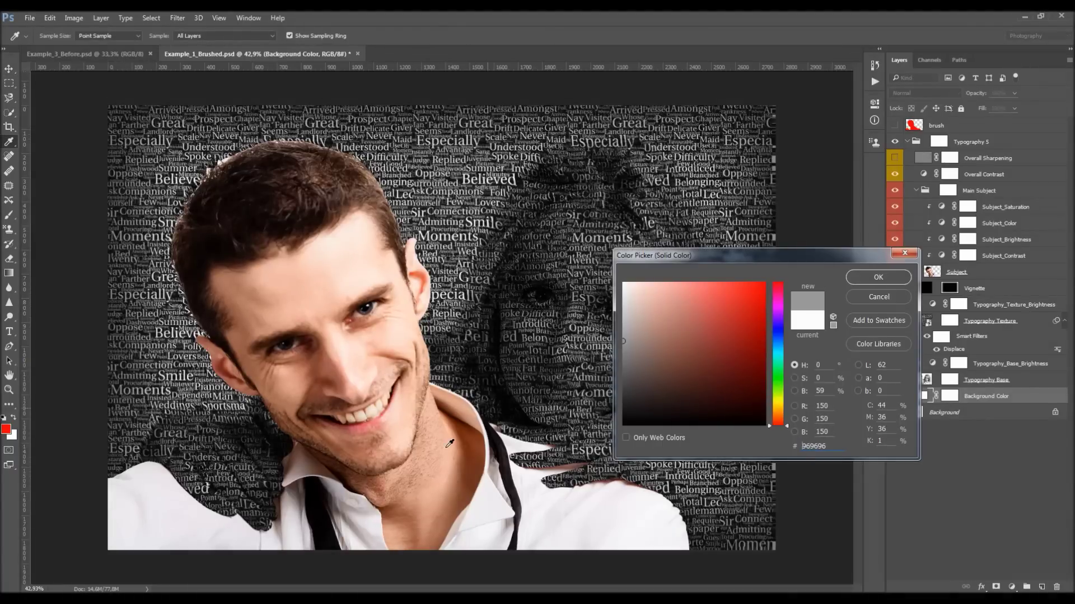
left_click(864, 298)
- Toggle the Typography Base layer off and on, and paint black on its mask over the image's upper-right corner
left_click(949, 380)
left_click(895, 380)
left_click(895, 380)
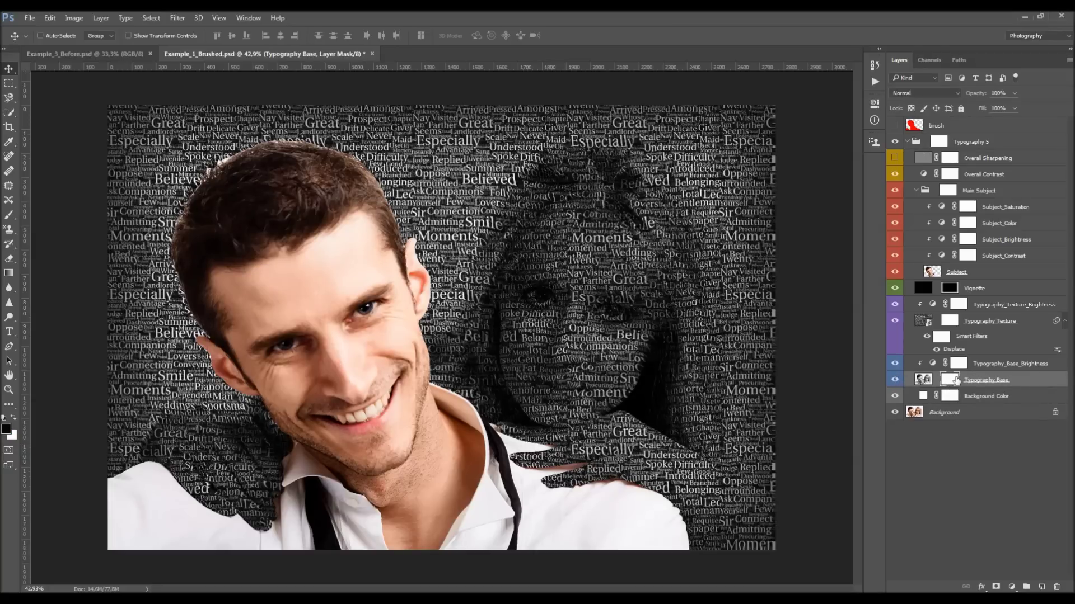
key("b")
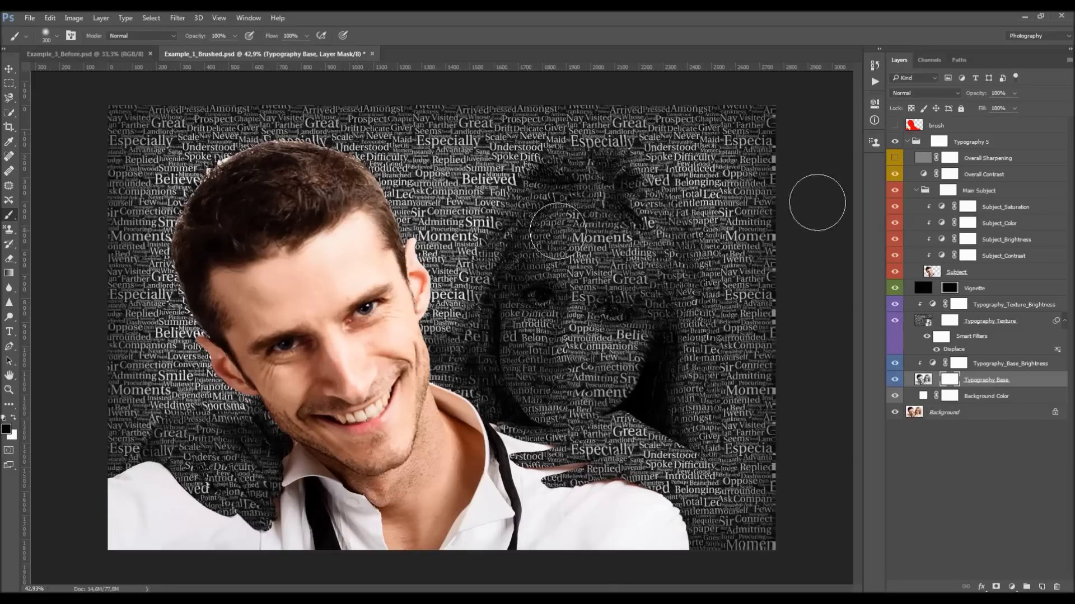
mouse_move(722, 179)
left_mouse_down()
mouse_move(767, 132)
mouse_move(772, 195)
left_mouse_up()
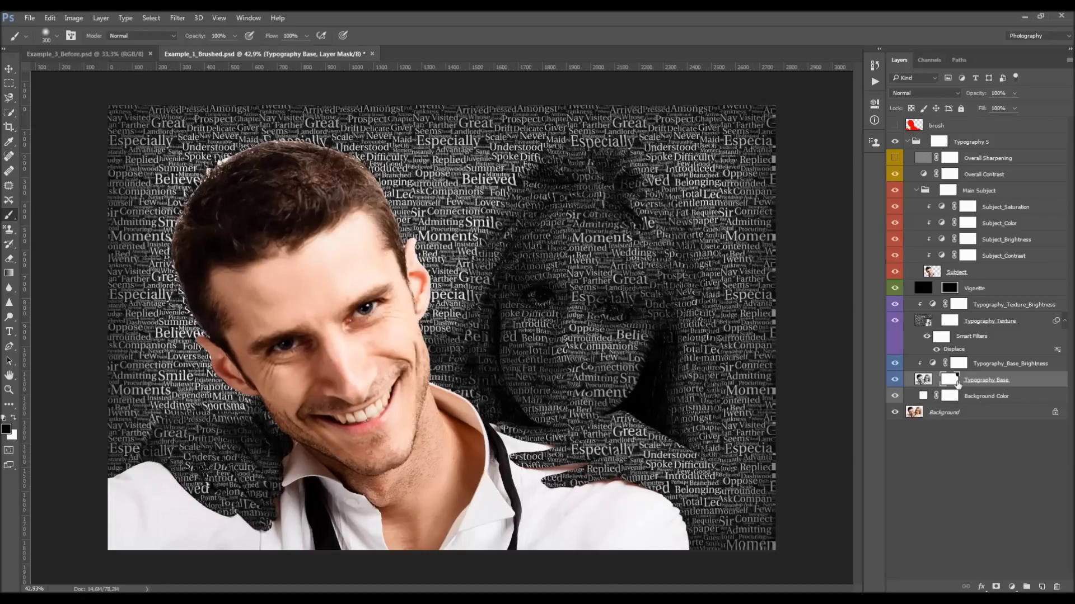
- Try greys #747474 and #353535 and reds #d75454 and #771717 as the Background Color layer's fill
double_click(923, 396)
left_click(591, 292)
type("747474")
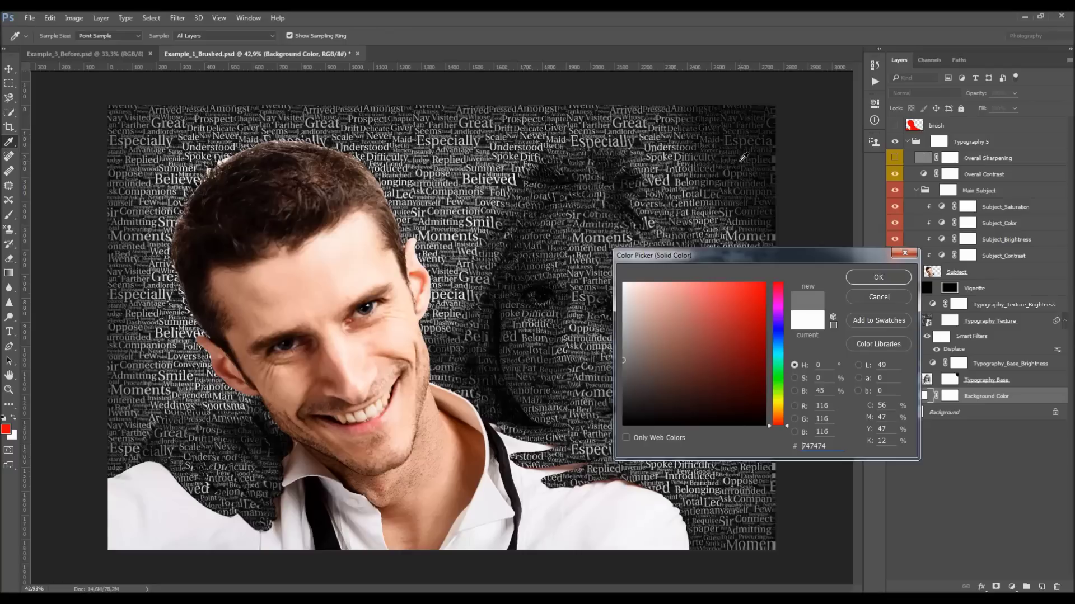
left_click(596, 395)
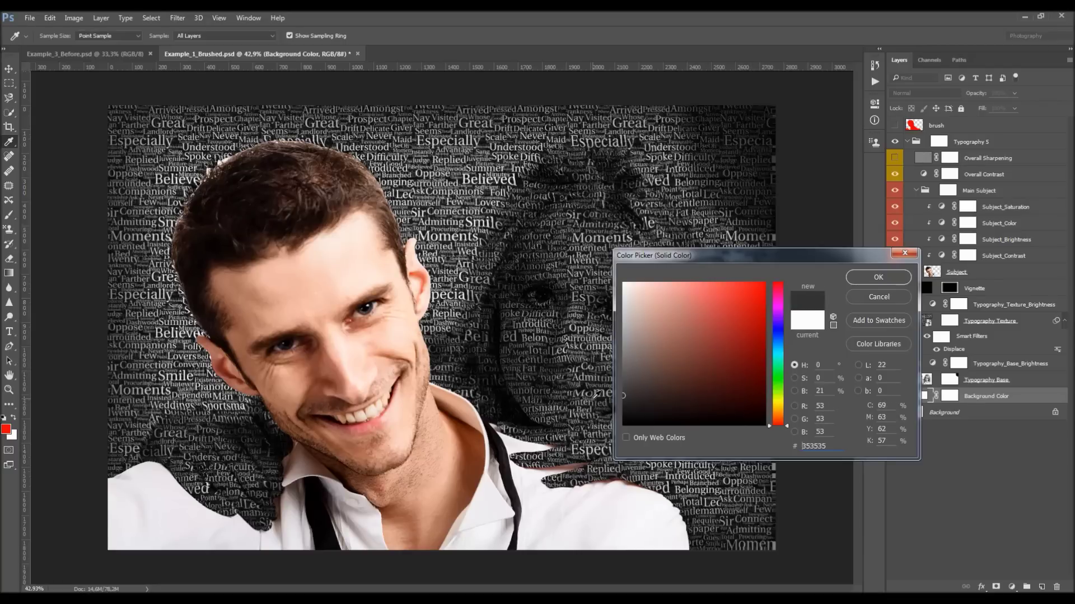
left_click(709, 305)
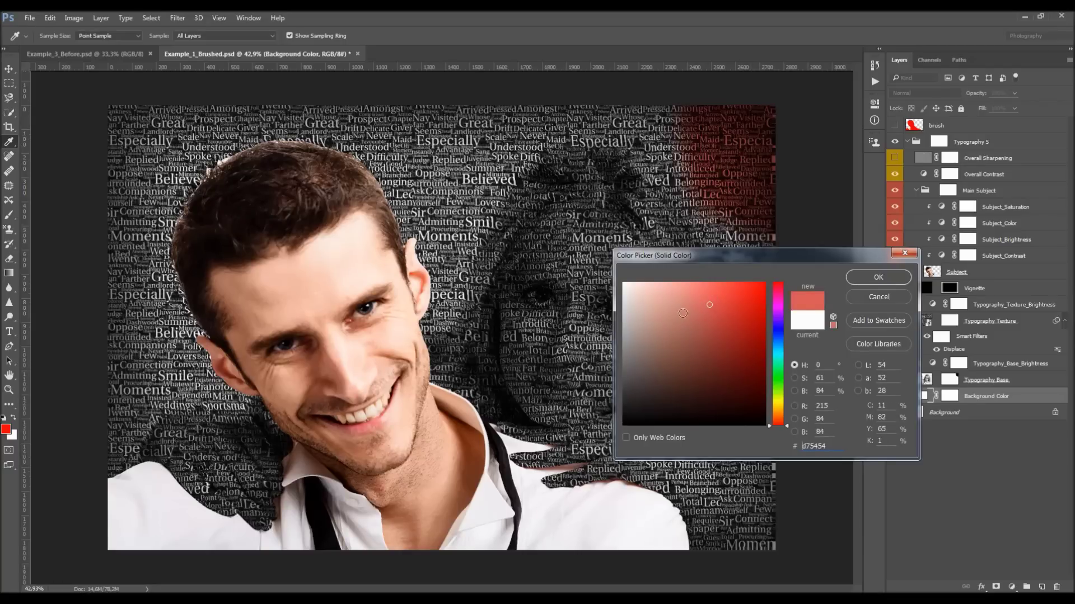
left_click(738, 358)
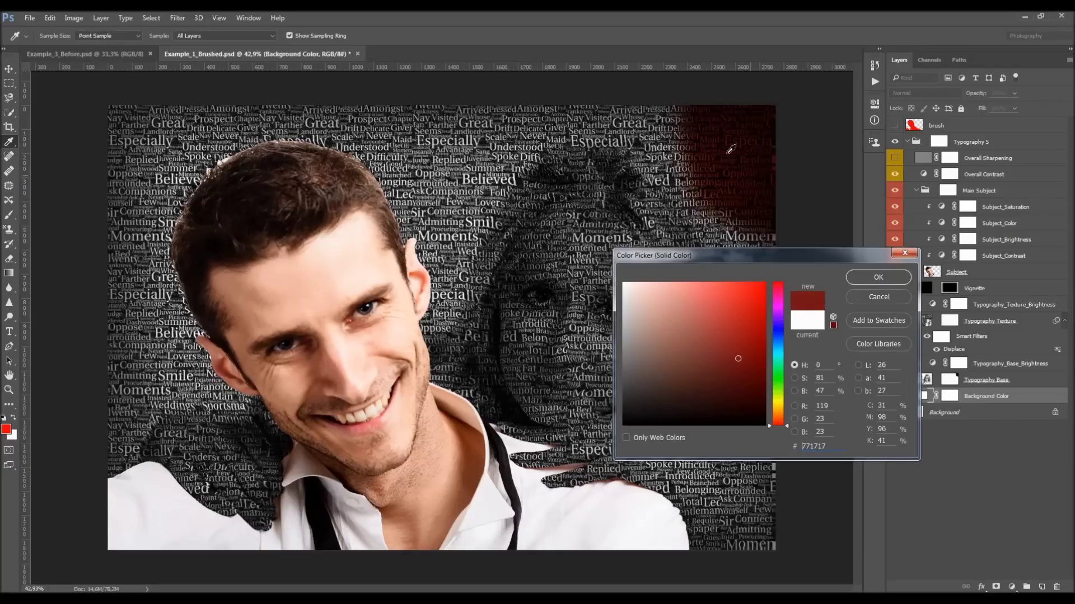
left_click(878, 277)
- Brush over the area above the woman's hair on the Typography Base mask, and return to the Move Tool
left_click(949, 379)
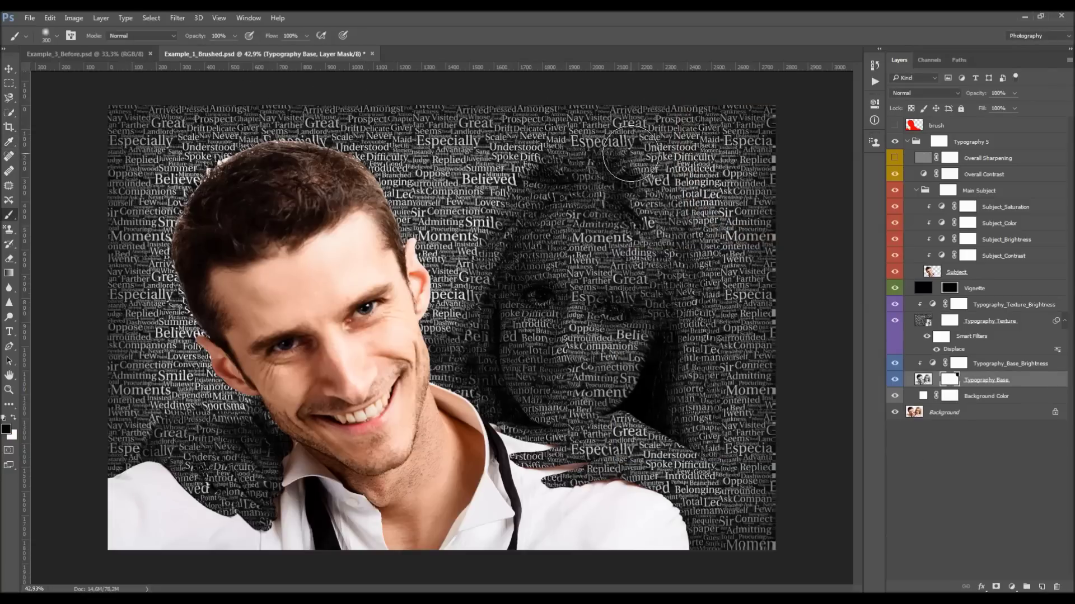
left_click(918, 397)
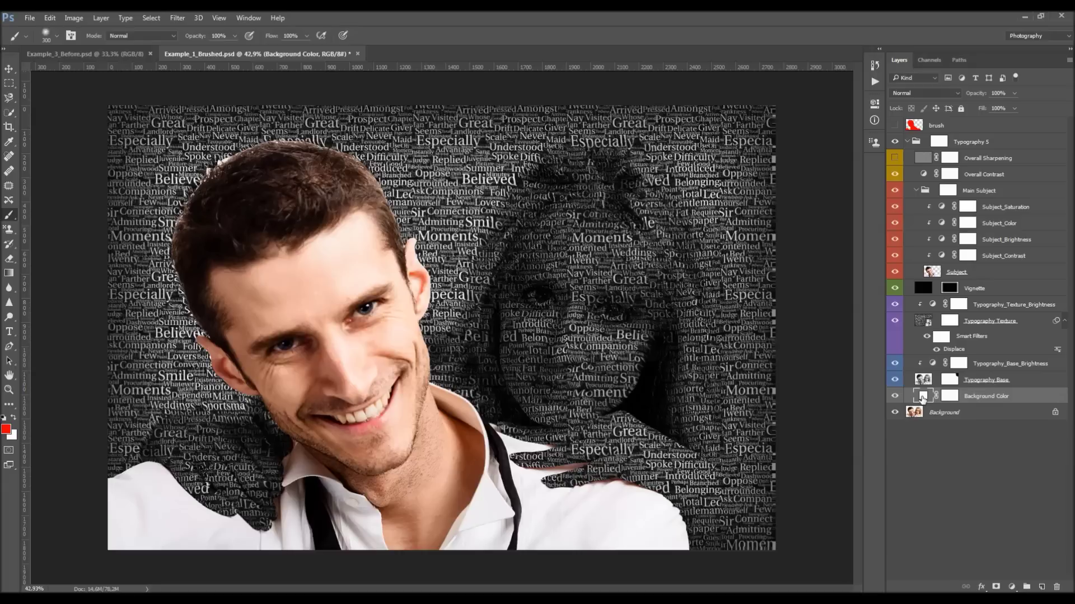
left_click(949, 380)
left_click_drag(624, 96, 588, 132)
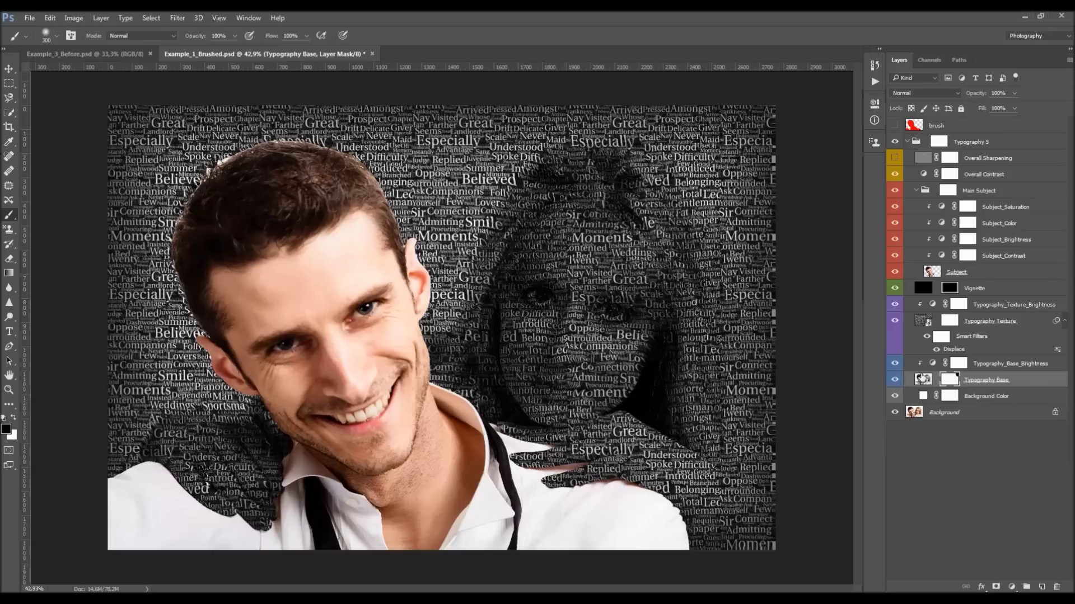
left_click(923, 380)
key("v")
- Preview the Typography_Base_Brightness layer off and on, and raise its Levels black output level to about 29
left_click(997, 368)
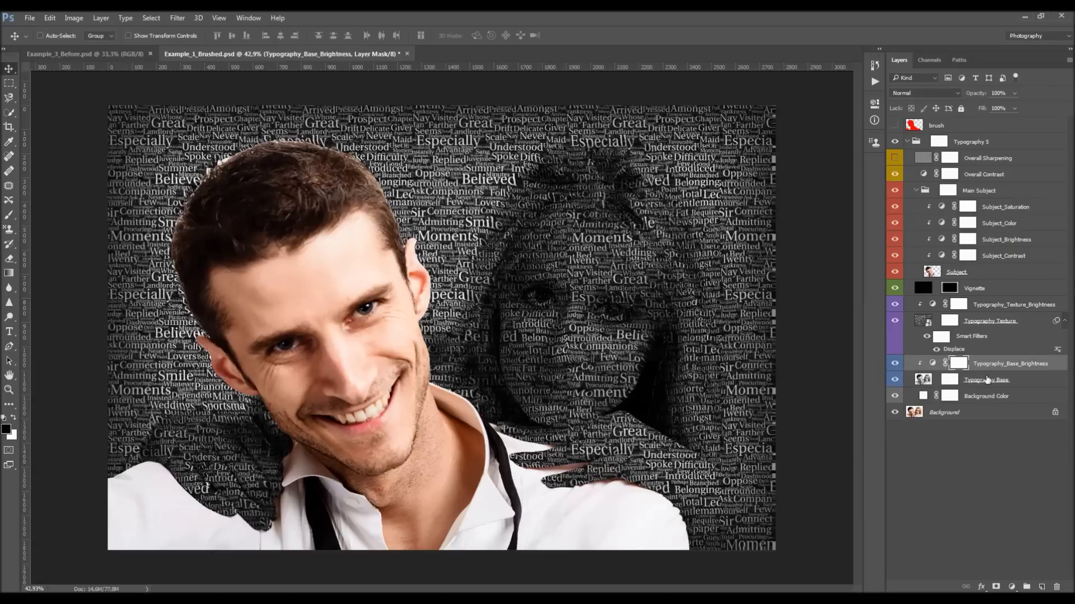
left_click(895, 364)
left_click(895, 364)
double_click(933, 364)
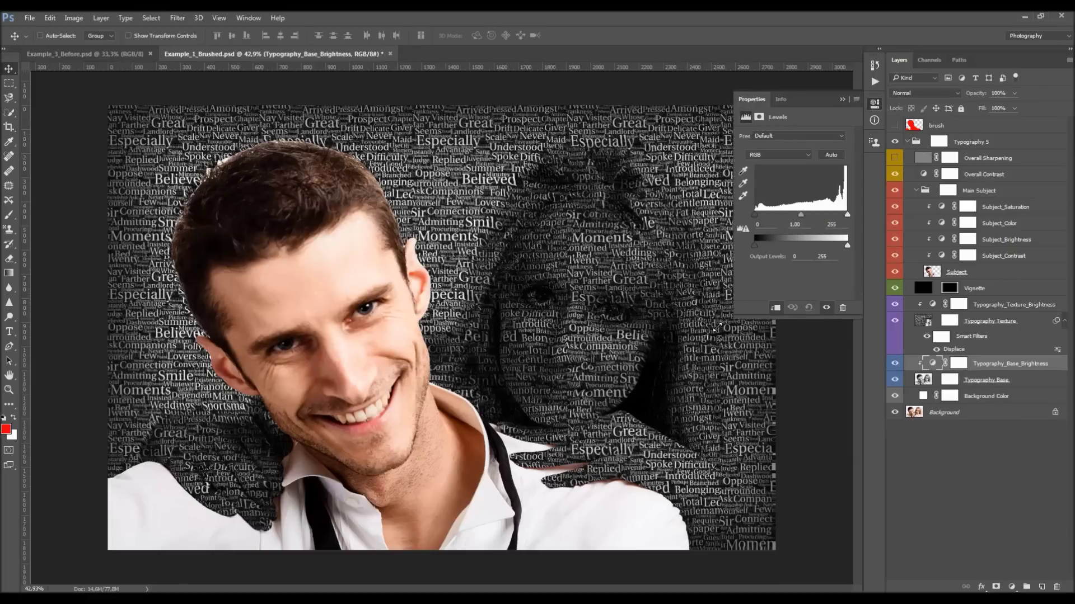
left_click_drag(740, 308, 705, 334)
mouse_move(725, 246)
left_mouse_down()
mouse_move(741, 247)
mouse_move(726, 247)
left_mouse_up()
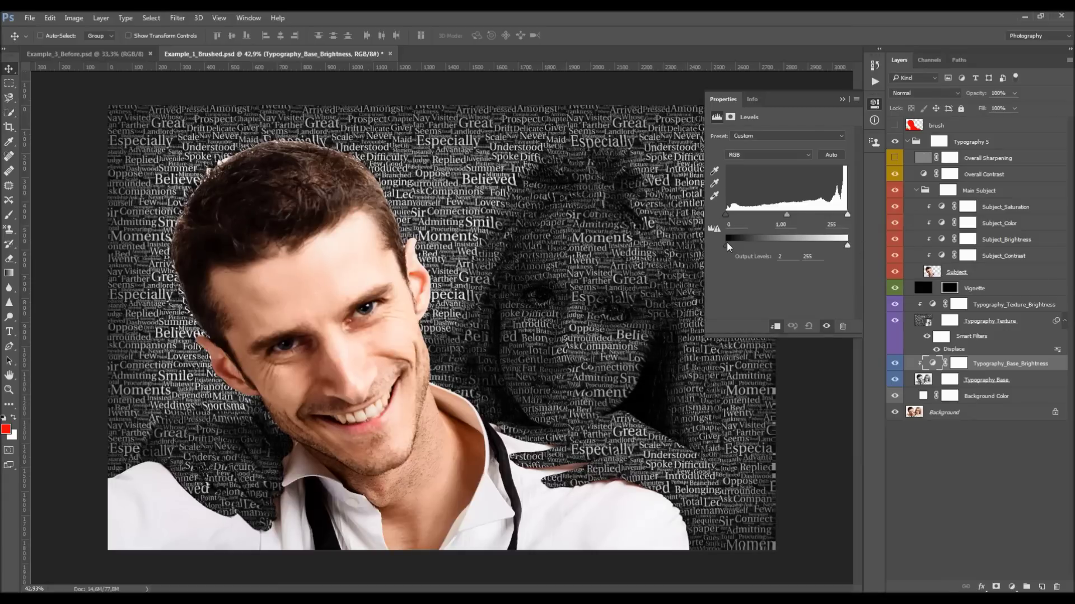
mouse_move(731, 243)
left_mouse_down()
mouse_move(747, 244)
mouse_move(713, 246)
left_mouse_up()
left_click_drag(820, 245, 847, 246)
left_click_drag(728, 247, 742, 250)
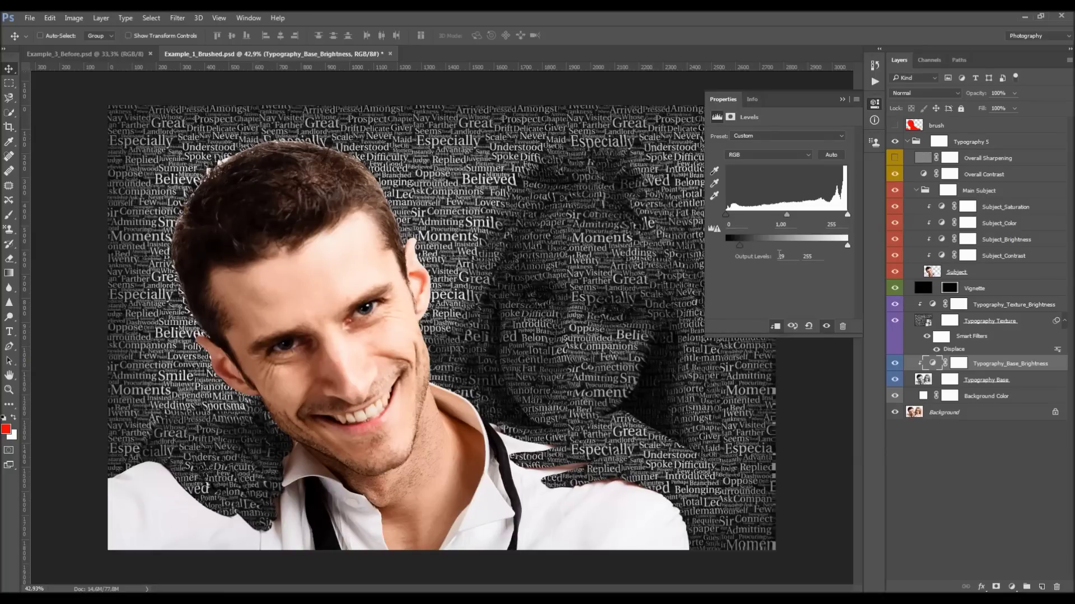
- Toggle the Typography Texture layer off and on to compare the portrait with and without the text
left_click(1001, 324)
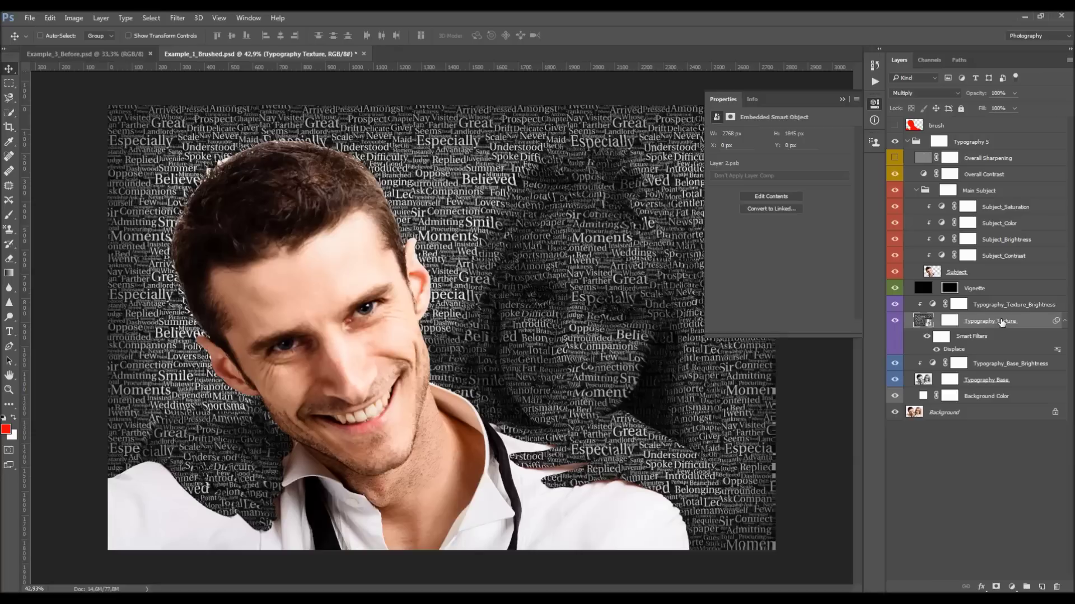
left_click(894, 323)
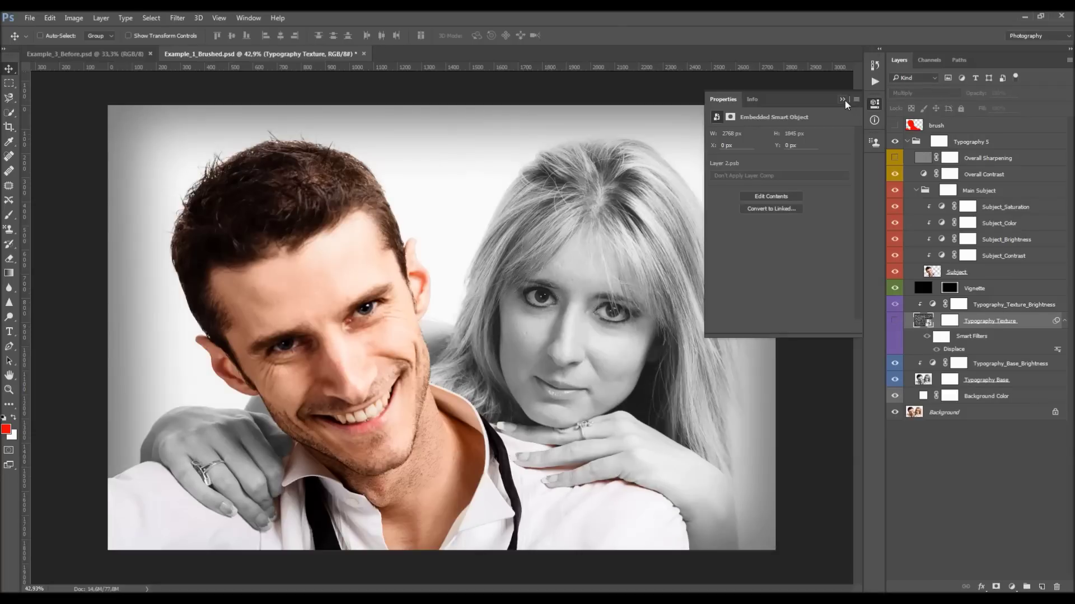
left_click(895, 322)
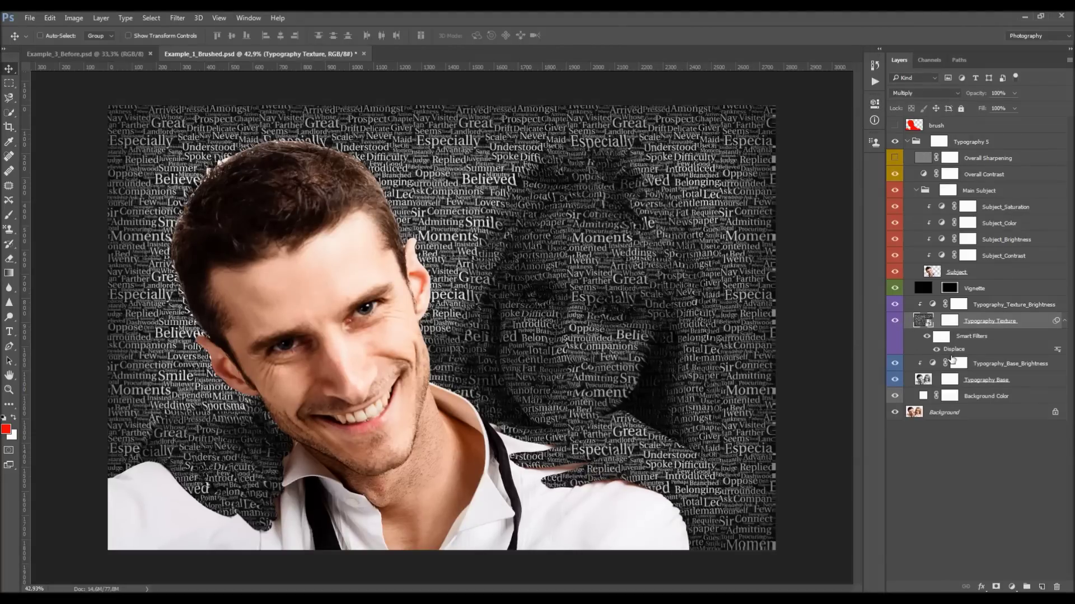
- Review the horizontal and vertical scale of the Typography Texture layer's Displace filter and close the settings without changes
double_click(955, 348)
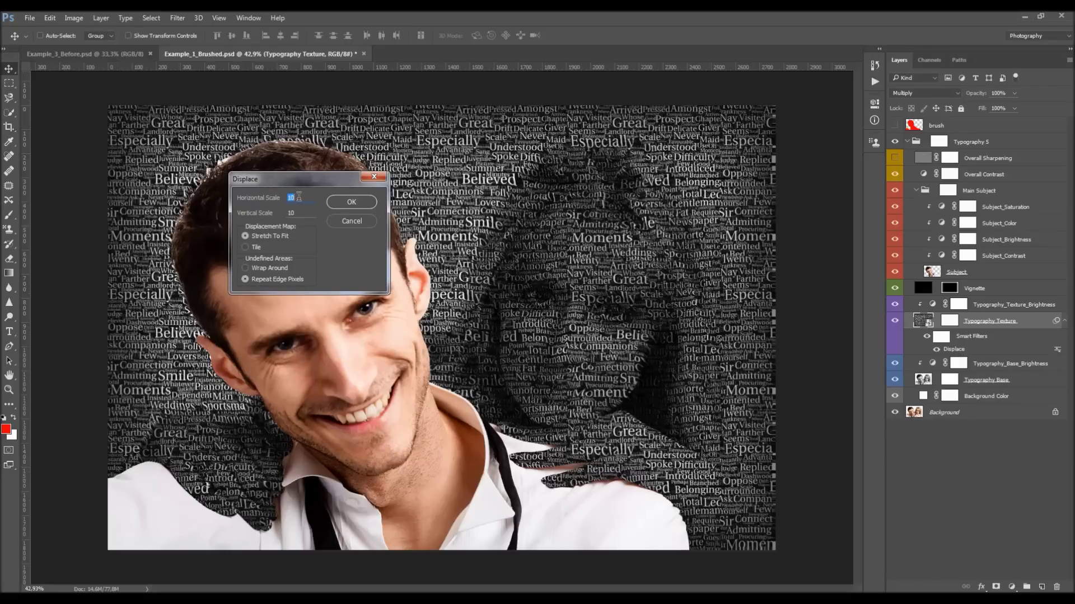
key("Tab")
key("shift+Tab")
left_click(350, 221)
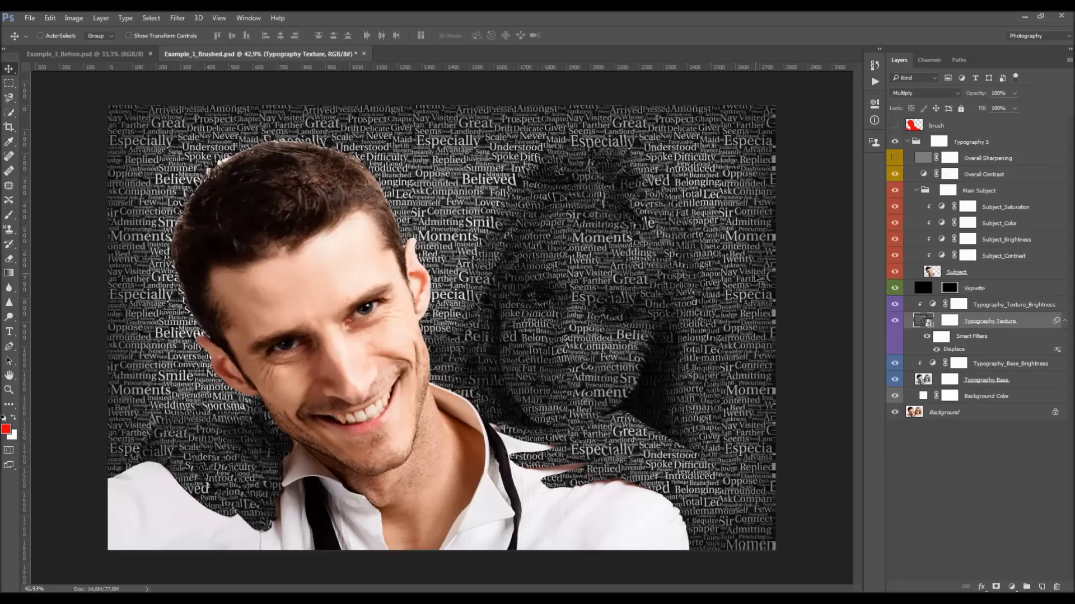
- Open the Typography Texture smart object's contents and bring the whole text pattern into view
double_click(923, 321)
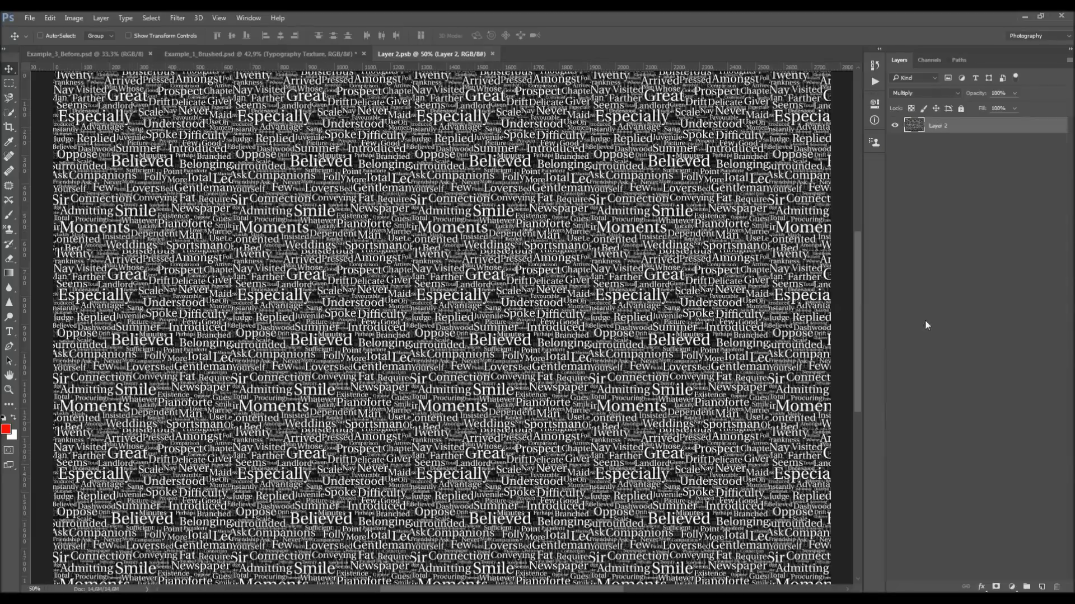
key("z")
left_click_drag(427, 200, 494, 153)
key("v")
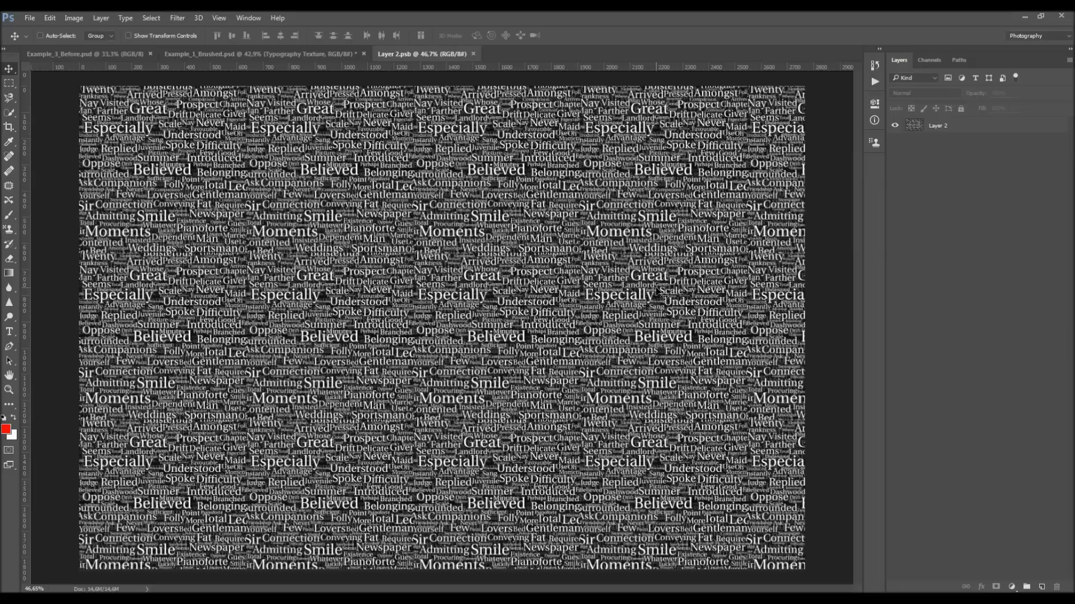
- Add a new layer above Layer 2 and fill it with the light bold-capitals text pattern, Normal mode, 100% opacity
left_click(933, 126)
left_click(1042, 586)
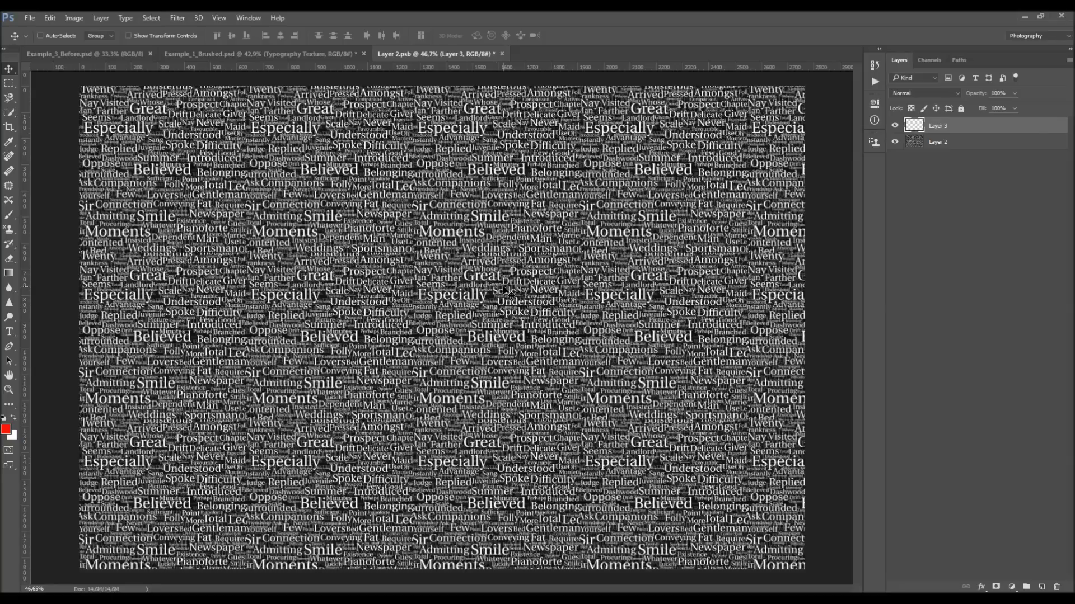
key("shift+F5")
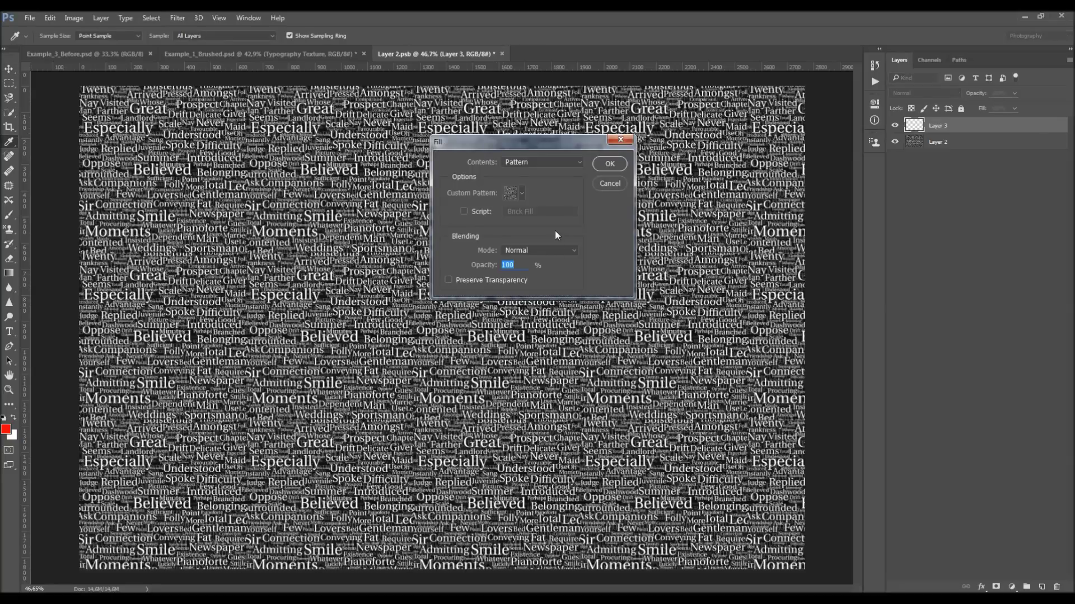
left_click(512, 196)
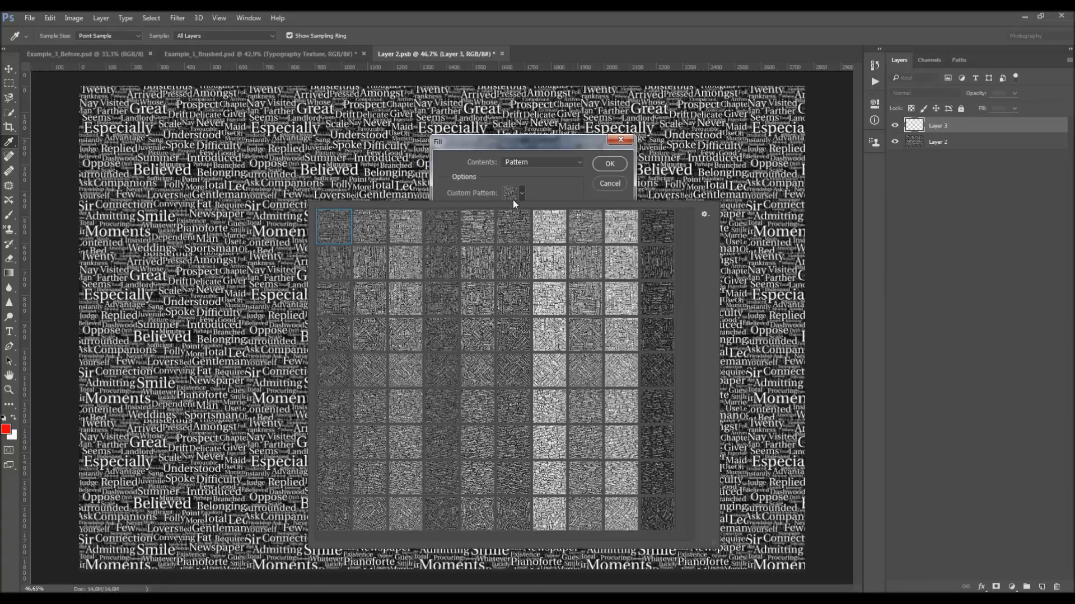
left_click(537, 223)
left_click(543, 183)
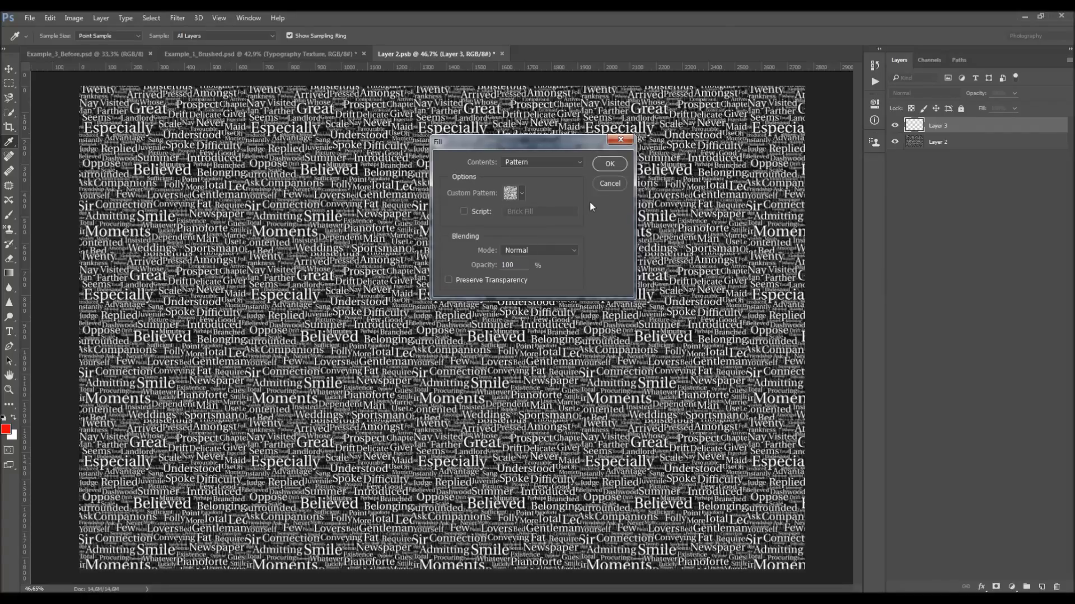
left_click(610, 165)
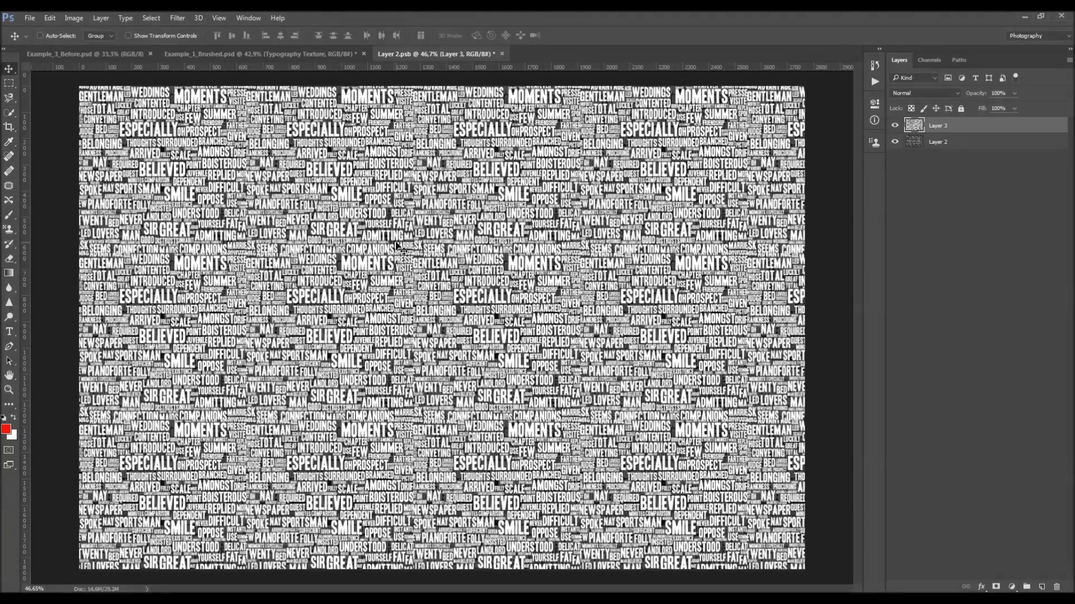
key("ctrl")
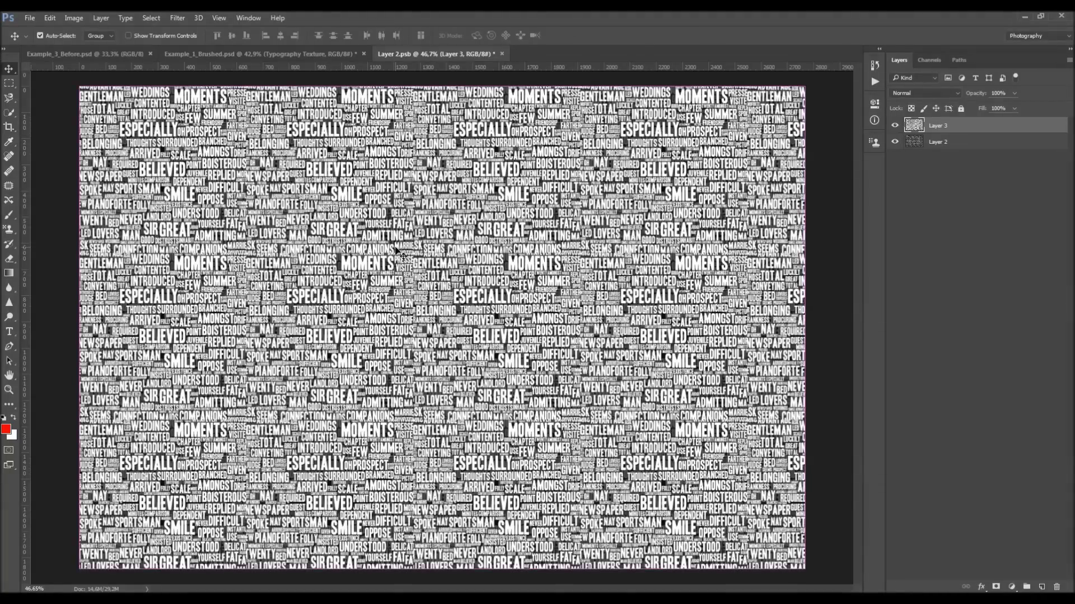
- Save the smart object's contents with the bold-capitals pattern and switch to Example_1_Brushed.psd to review the updated portrait
key("ctrl+s")
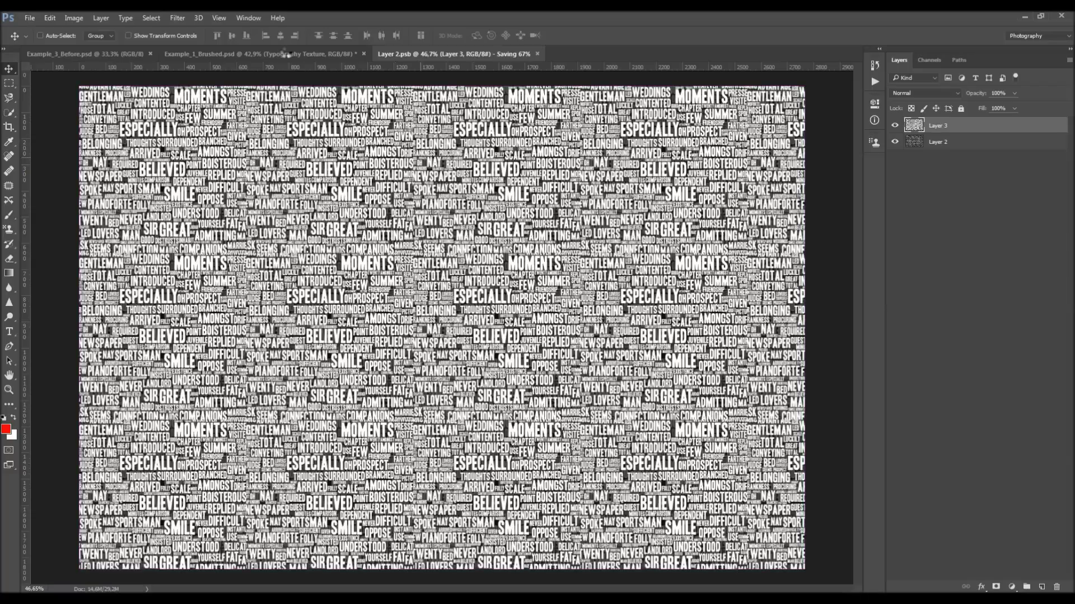
left_click(259, 53)
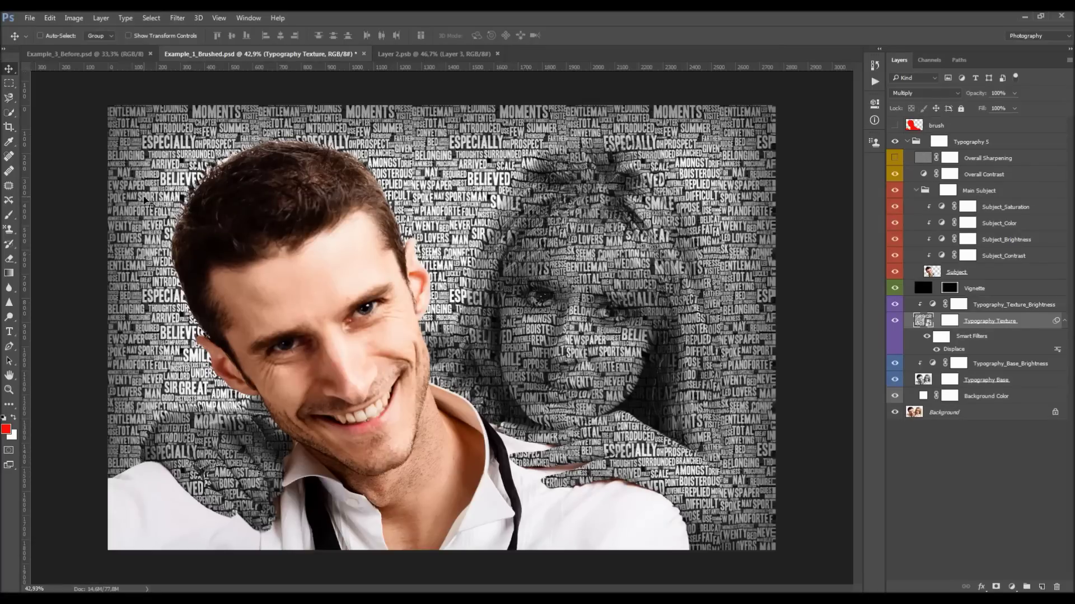
- Delete Layer 3 from the smart object contents in Layer 2.psb, save them and return to Example_1_Brushed.psd
left_click(443, 54)
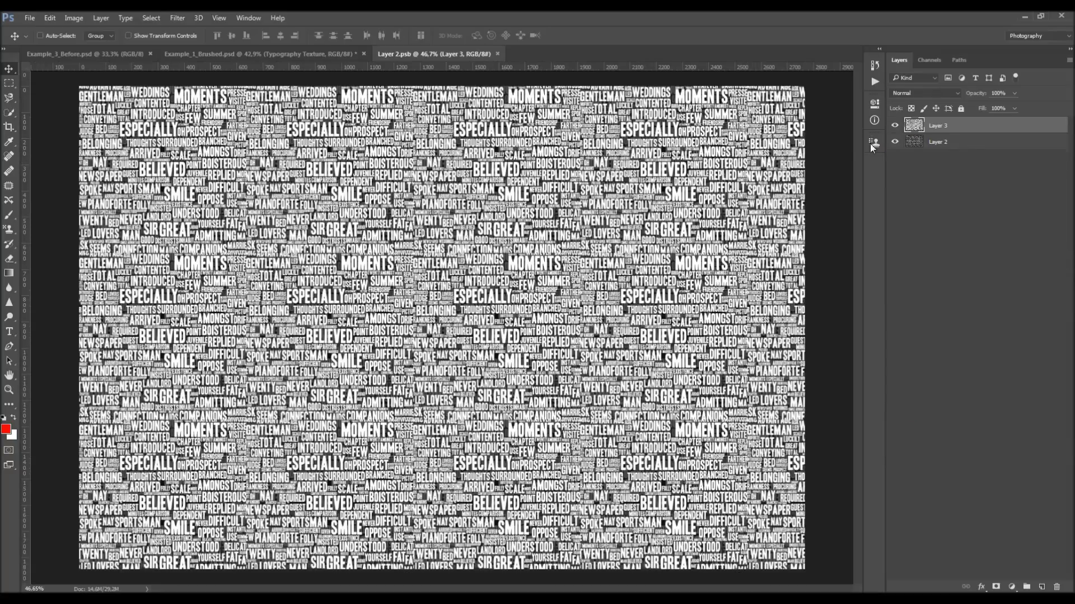
key("Delete")
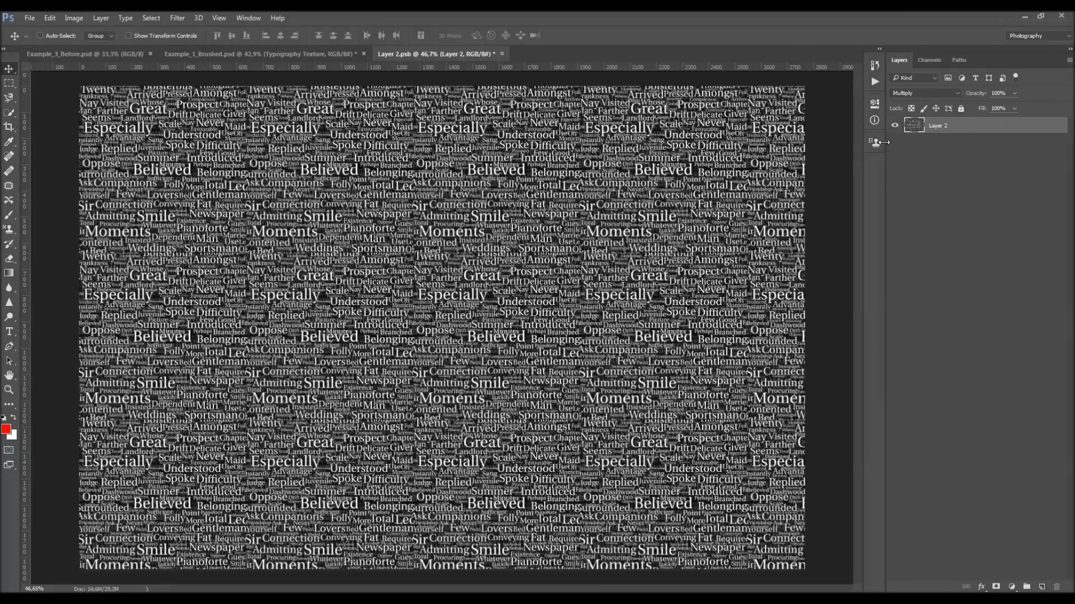
key("ctrl+s")
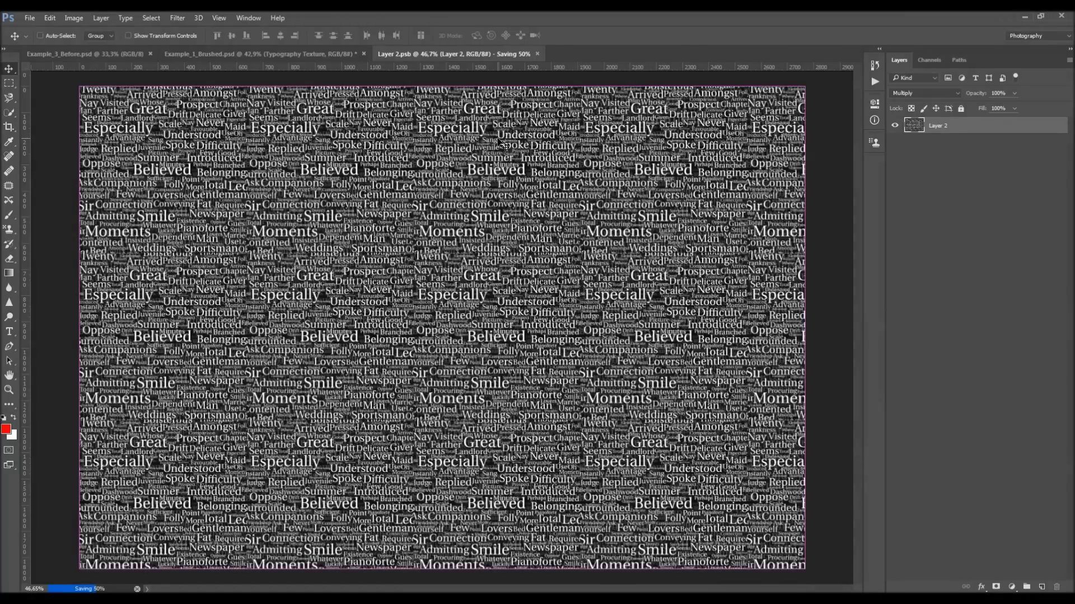
left_click(316, 53)
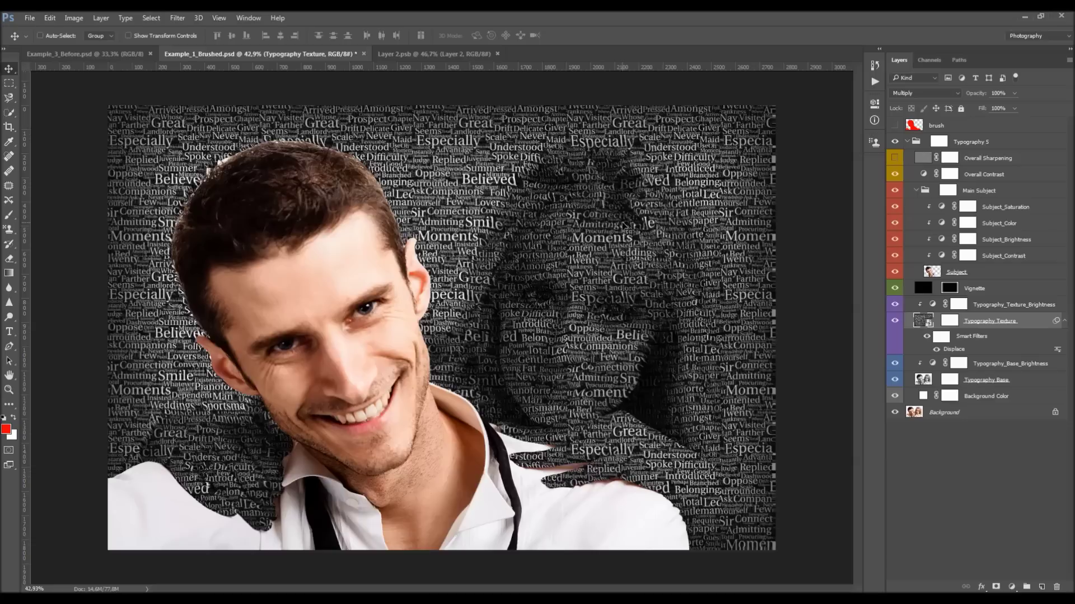
- Try shifting the highlight and shadow input levels of the Typography_Texture_Brightness layer and reset the Levels adjustment
left_click(989, 309)
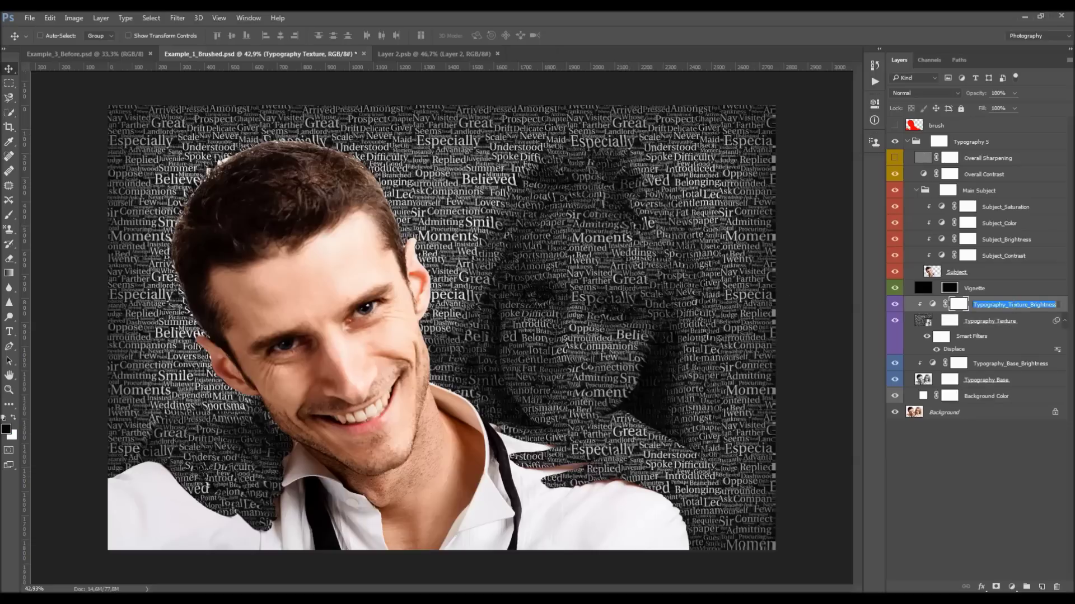
double_click(931, 304)
left_click_drag(847, 215, 803, 218)
mouse_move(723, 219)
left_mouse_down()
mouse_move(750, 218)
mouse_move(711, 219)
left_mouse_up()
left_click(808, 326)
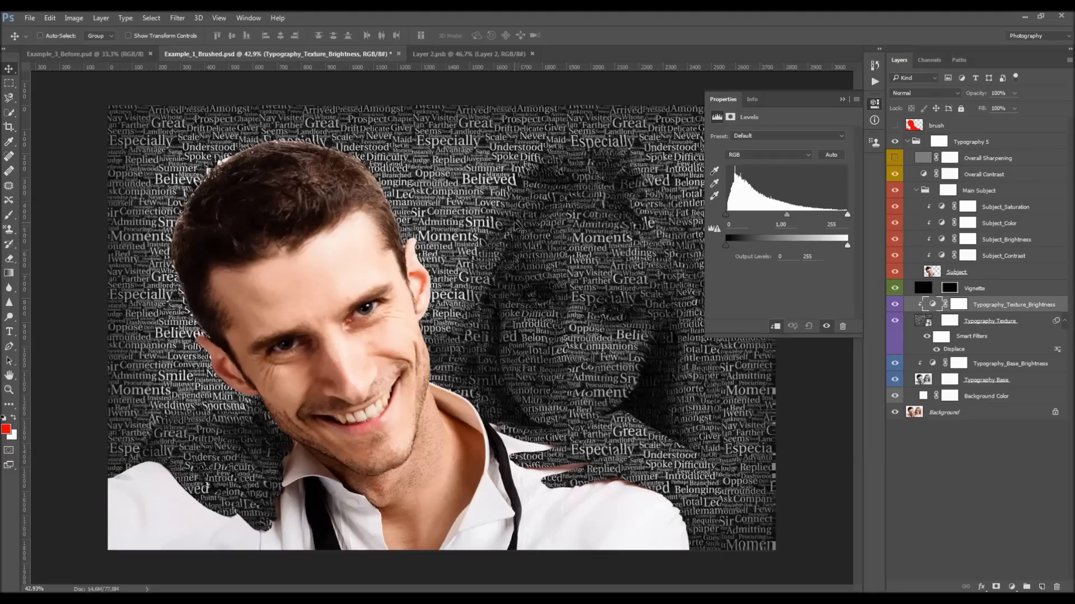
- Set the highlight input level of Typography_Texture_Brightness to 228 and toggle the layer to compare the text brightness
left_click_drag(847, 214, 844, 215)
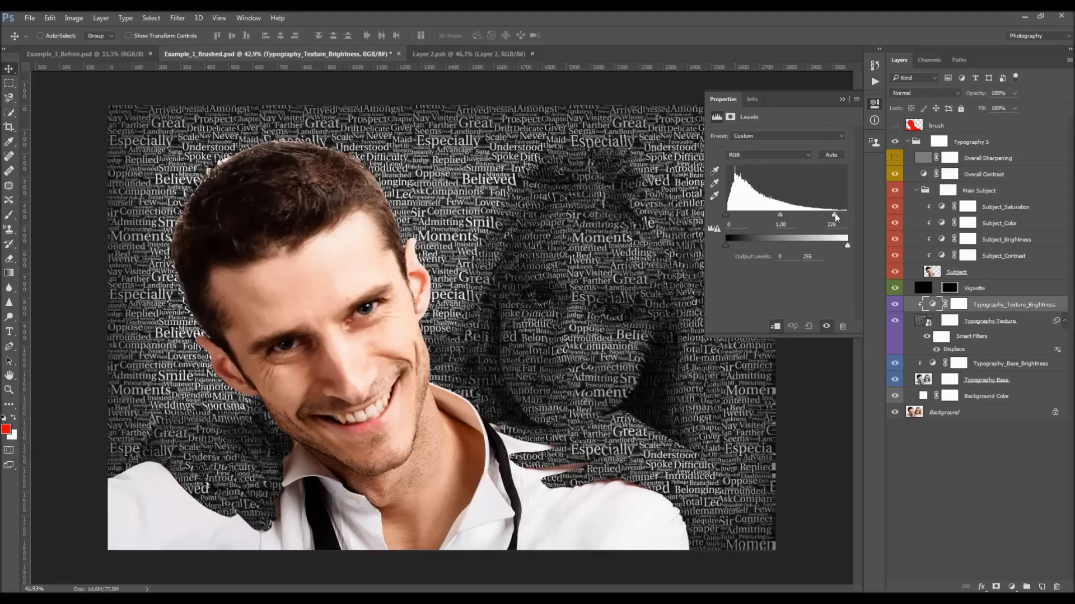
left_click(894, 304)
left_click(894, 304)
- Select the Vignette layer and toggle its visibility to compare the portrait with and without darkened edges
left_click(988, 292)
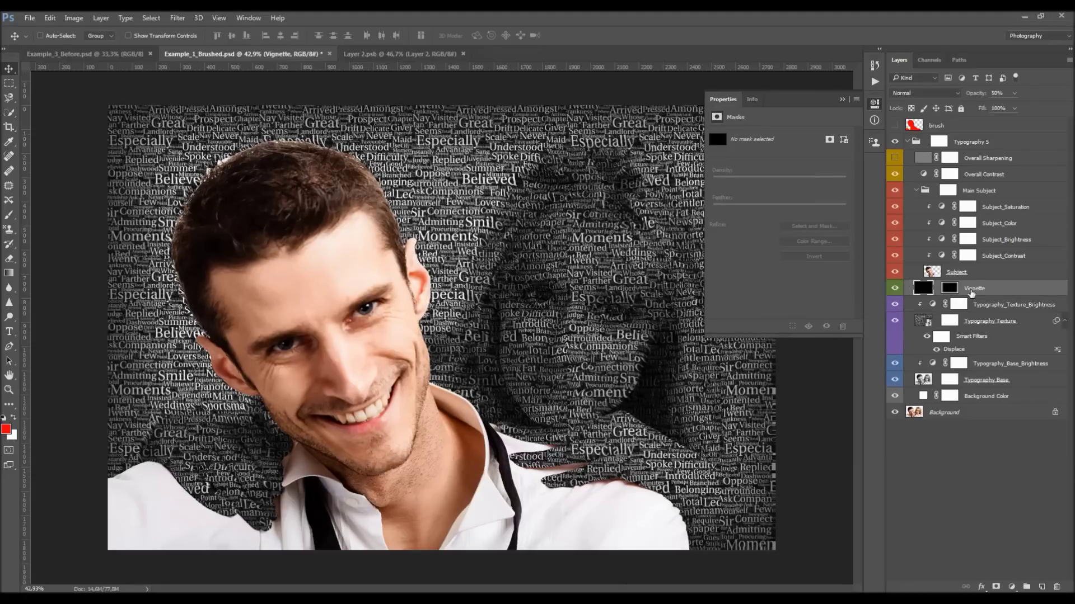
left_click(841, 100)
left_click(895, 288)
left_click(895, 288)
left_click(895, 289)
left_click(895, 289)
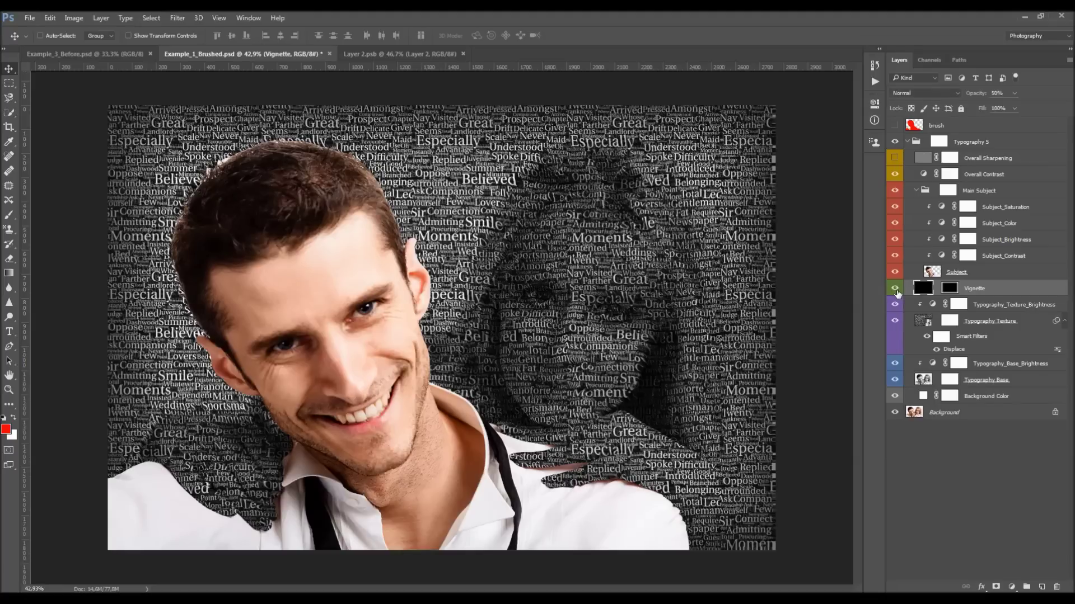
left_click(896, 289)
left_click(895, 288)
- Try several opacities on the Vignette layer and settle on 28%
left_click(995, 92)
type("0")
key("Return")
key("0")
key("1")
key("6")
key("2")
key("3")
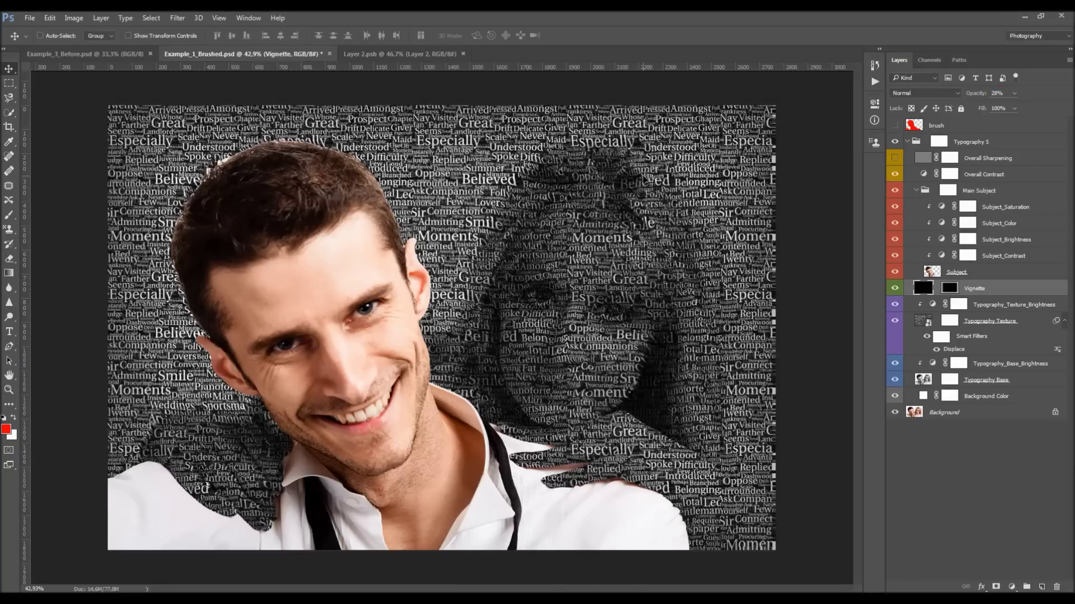
- Hide and show the Main Subject group to compare the portrait with and without the full-colour man
left_click(976, 274)
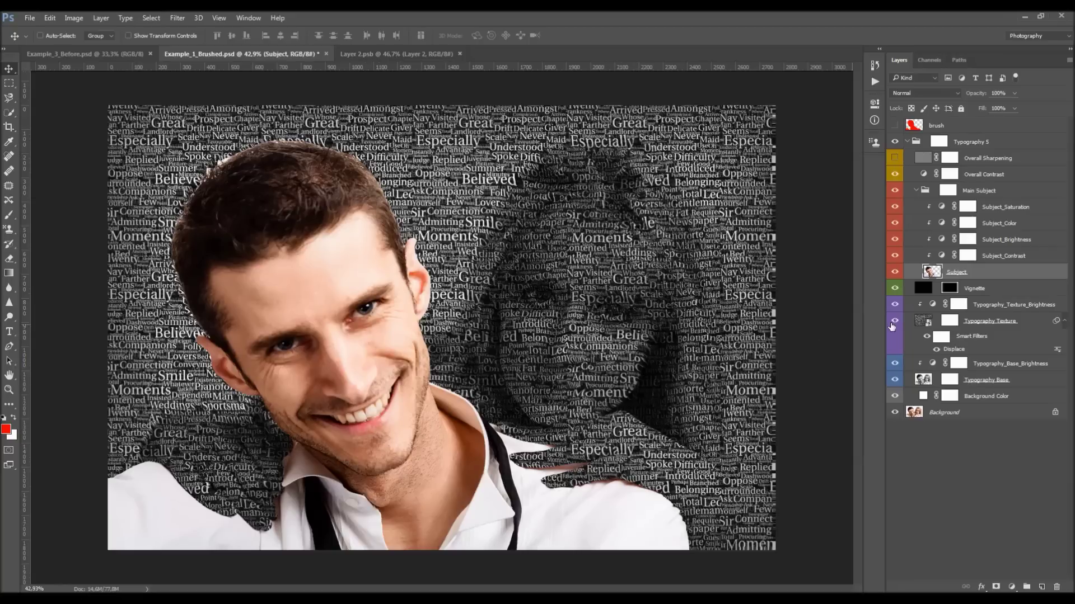
left_click(896, 193)
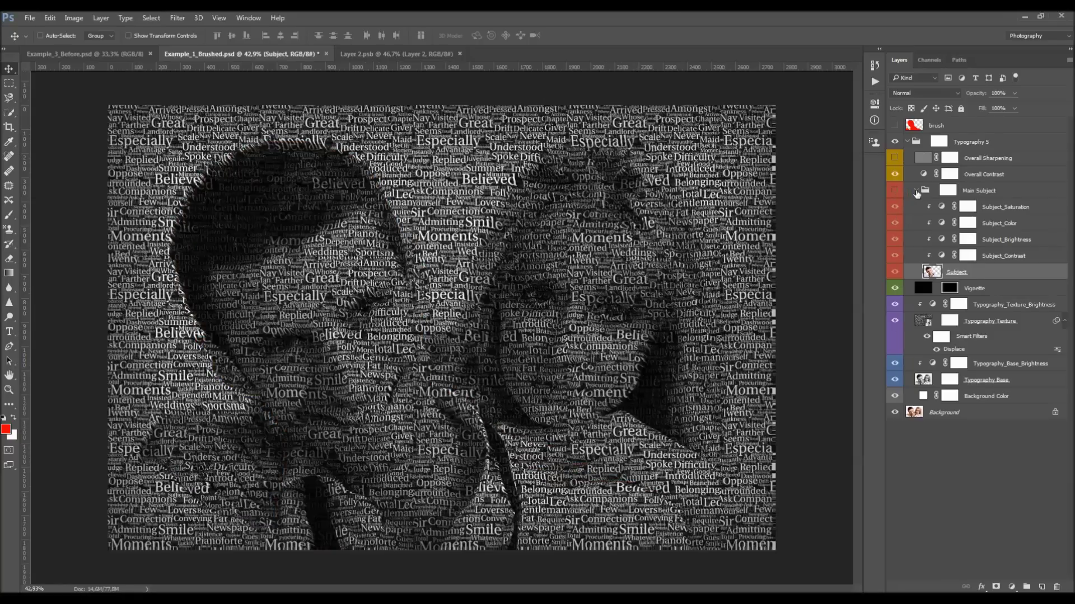
left_click(916, 191)
left_click(941, 197)
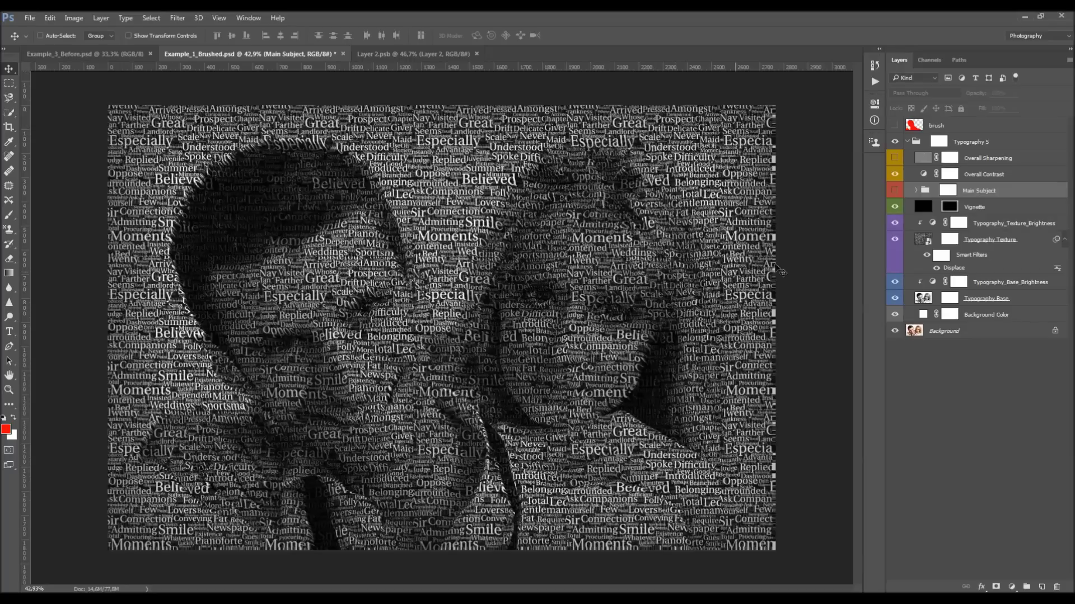
left_click(894, 191)
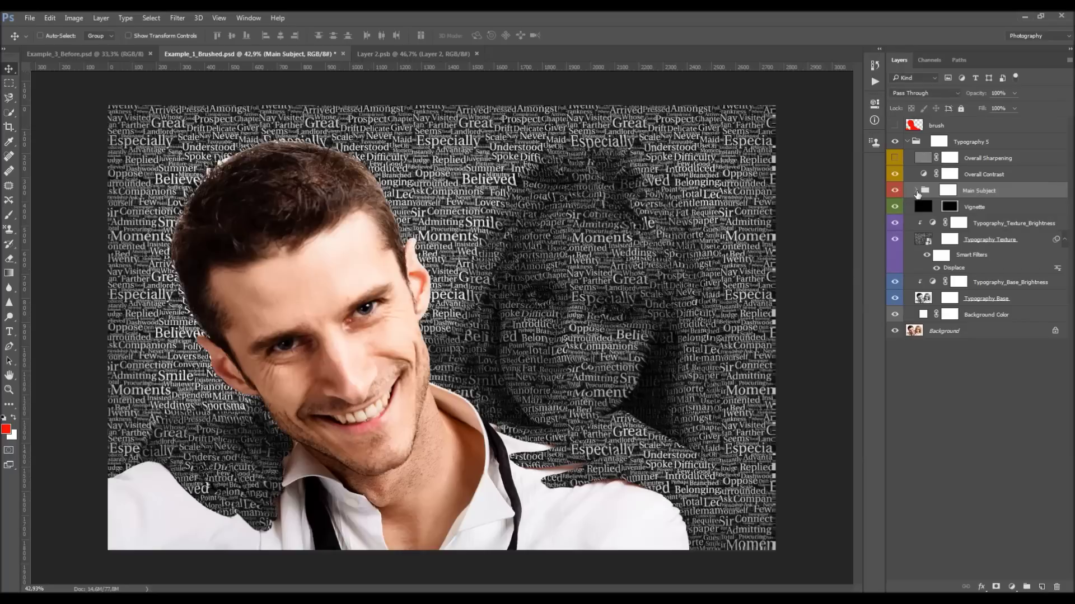
- Expand the Main Subject group and toggle the Subject layer off and on to check what it contains
left_click(916, 190)
left_click(978, 274)
left_click(896, 272)
left_click(896, 272)
left_click(896, 273)
left_click(896, 272)
- Go through the adjustment layers clipped to the Subject layer and return to the Subject layer
left_click(1005, 250)
left_click(1005, 239)
left_click(1002, 223)
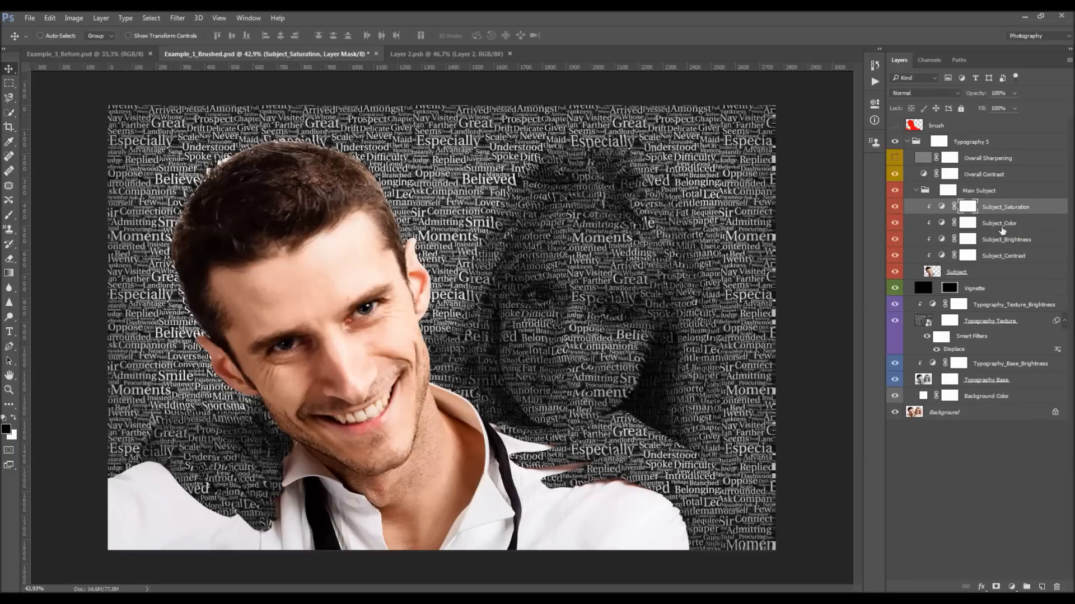
left_click(1000, 255)
left_click(953, 274)
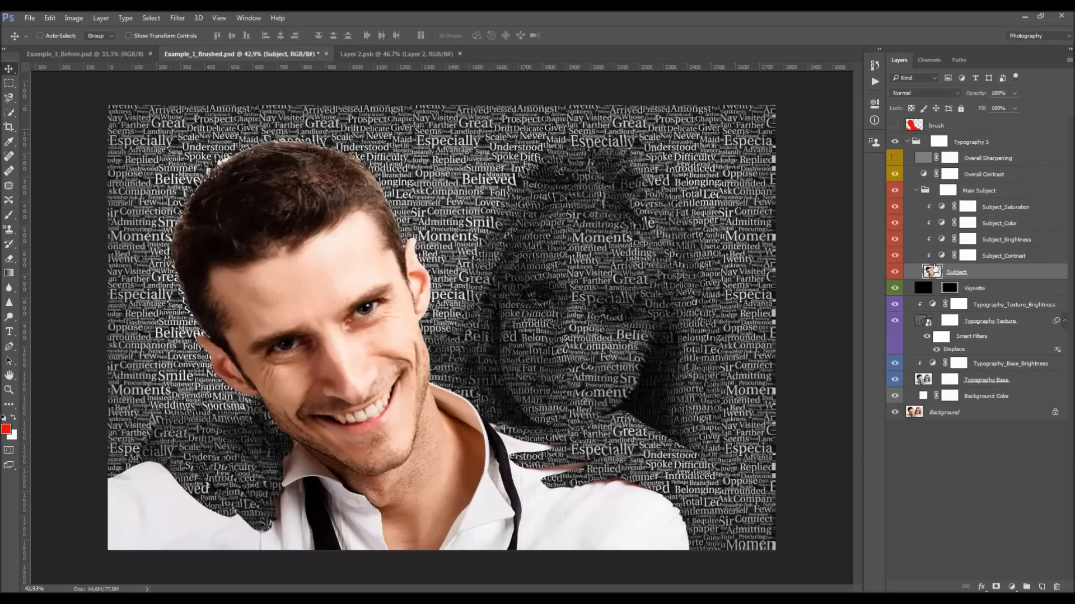
- Adjust the opacity of the Subject_Contrast layer to control the man's contrast
left_click(1003, 256)
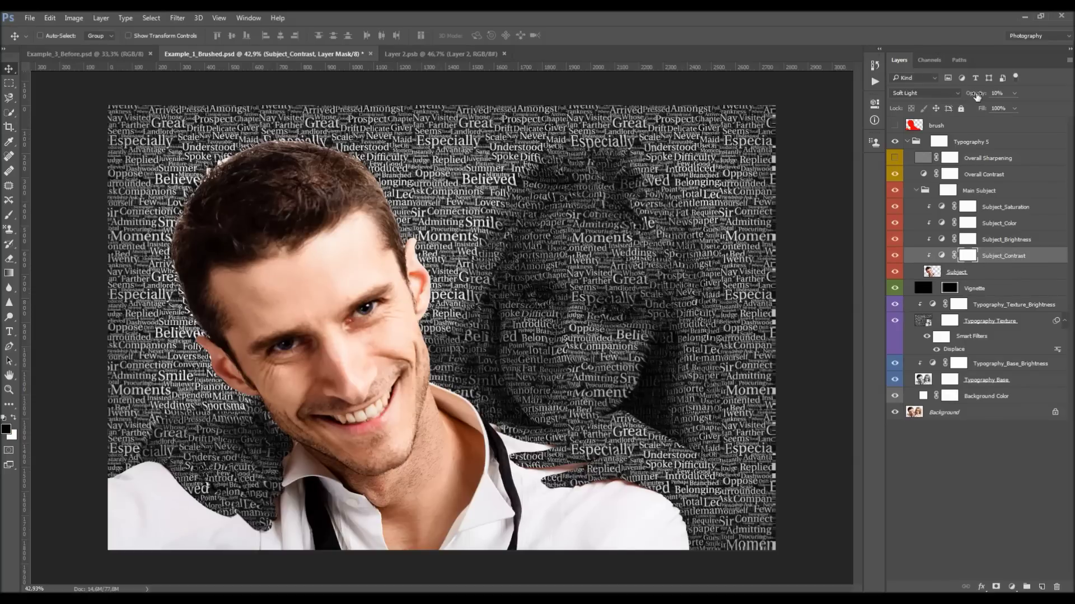
left_click_drag(976, 97, 632, 140)
- Try brightening the man with the midtone level of Subject_Brightness, reset the Levels and close the settings
double_click(943, 240)
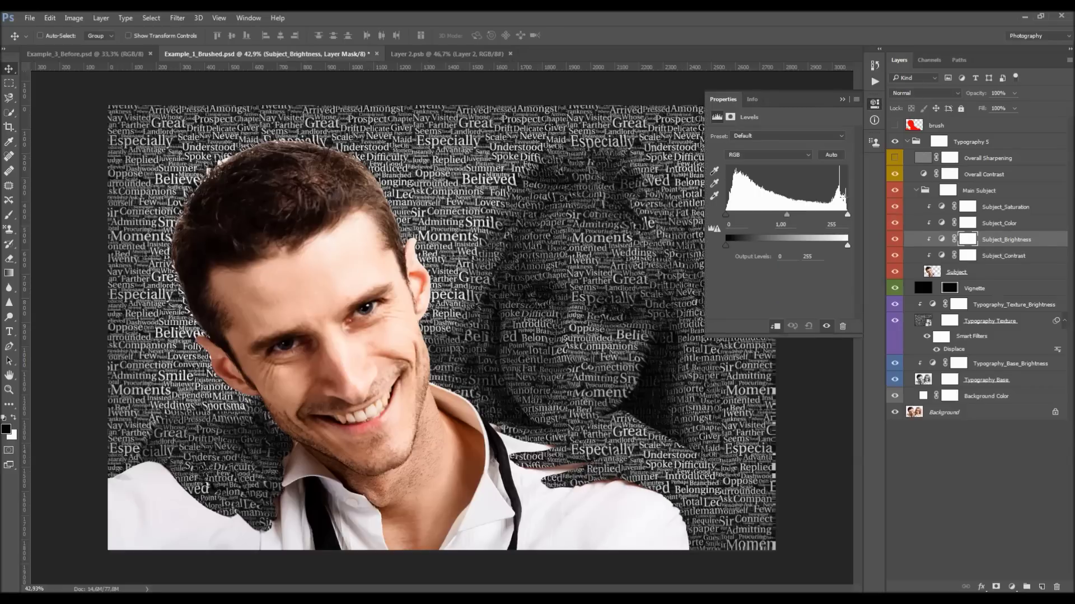
left_click_drag(786, 215, 736, 214)
left_click(808, 326)
left_click(844, 102)
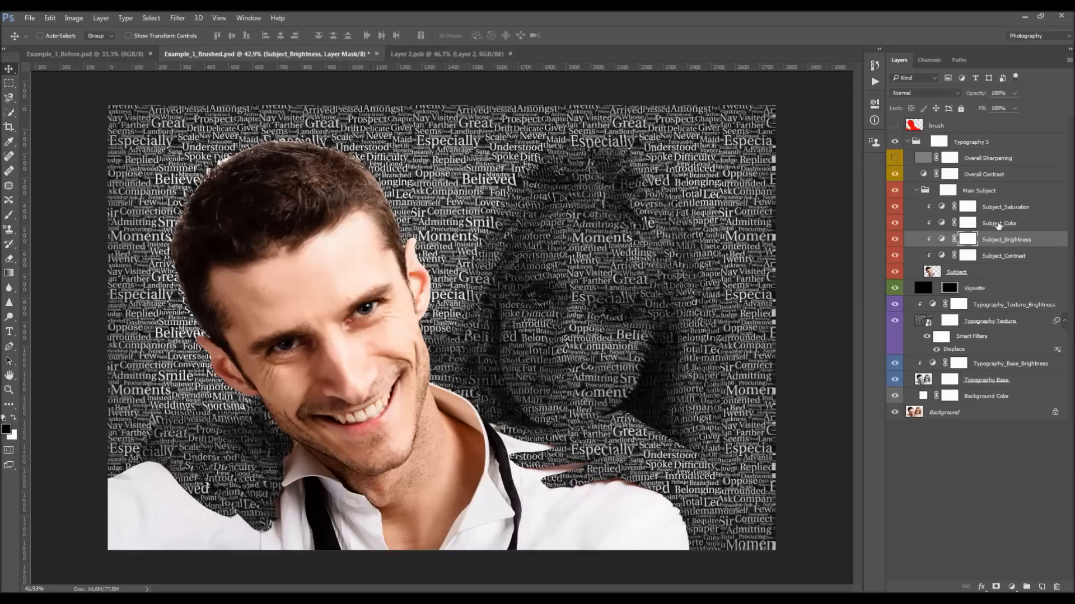
- Open the Subject_Color layer's Color Balance settings and look through the Shadows, Midtones and Highlights tone ranges
left_click(942, 224)
double_click(942, 224)
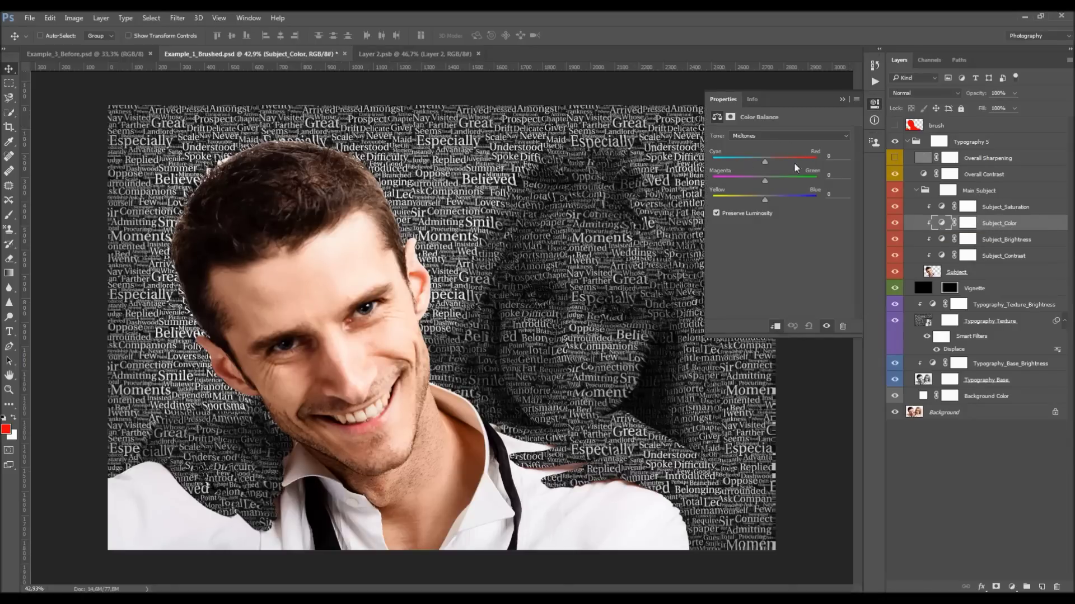
left_click(765, 136)
left_click(762, 136)
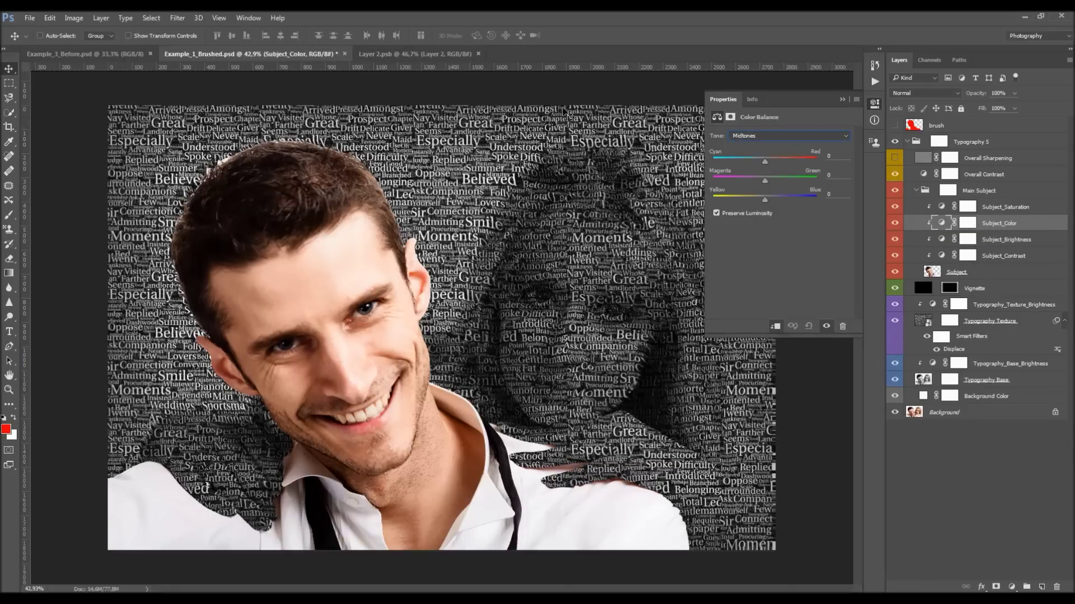
left_click(759, 136)
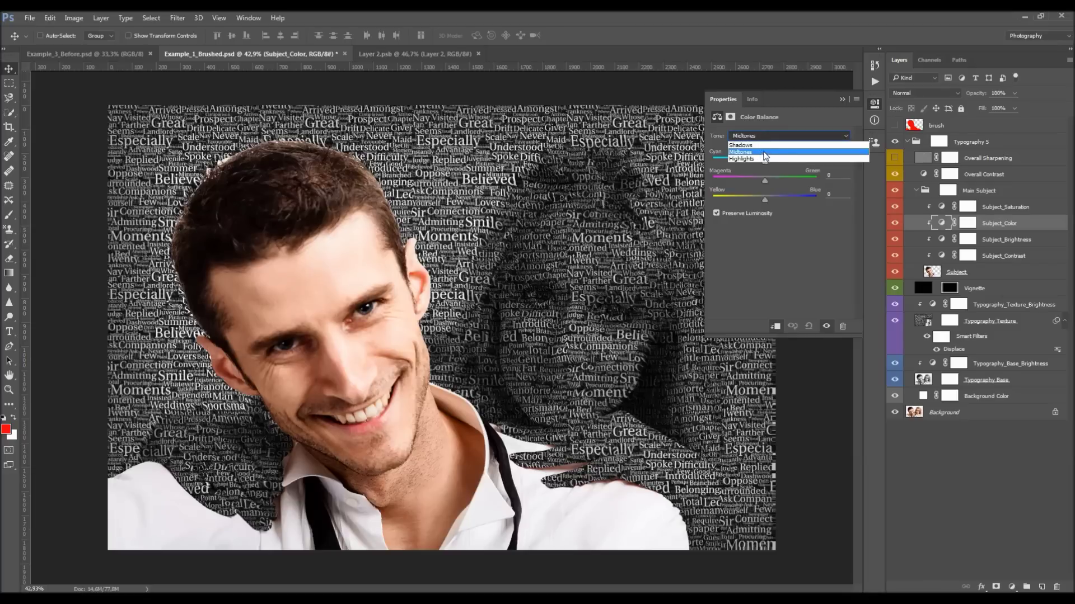
left_click(760, 145)
left_click(758, 138)
left_click(759, 139)
left_click(758, 138)
left_click(744, 158)
left_click(758, 138)
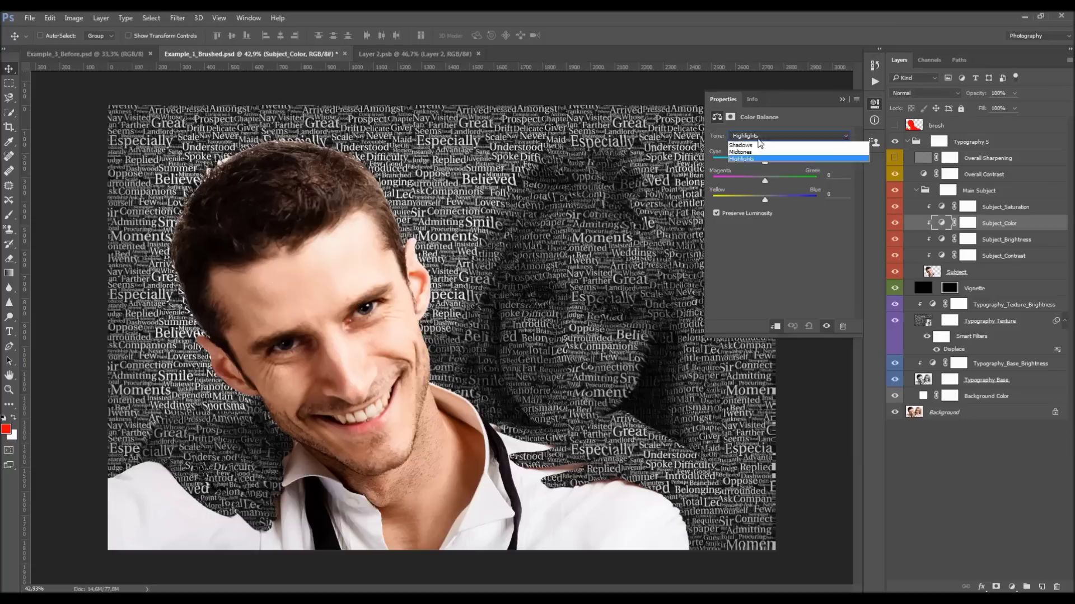
- In Subject_Color, shift the Midtones toward cyan and adjust their Magenta–Green balance
left_click(757, 151)
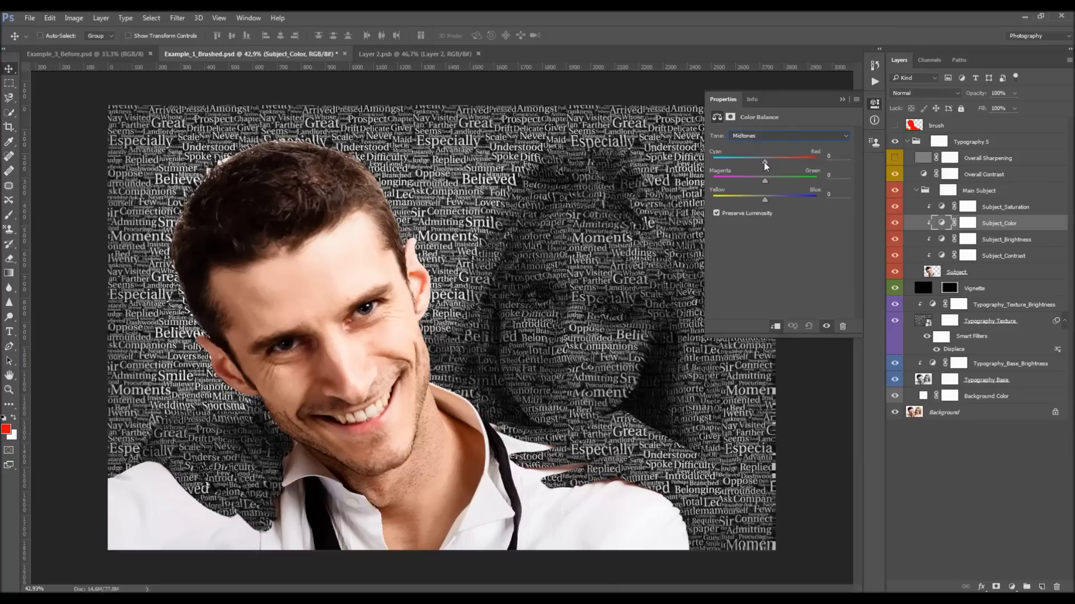
left_click_drag(761, 166, 756, 169)
left_click(769, 178)
- For the Shadows in Subject_Color, set Cyan–Red to -4 and Magenta–Green to -3, and shift Yellow–Blue toward blue
left_click(764, 137)
left_click(763, 147)
left_click_drag(763, 180, 766, 178)
left_click_drag(765, 197, 766, 197)
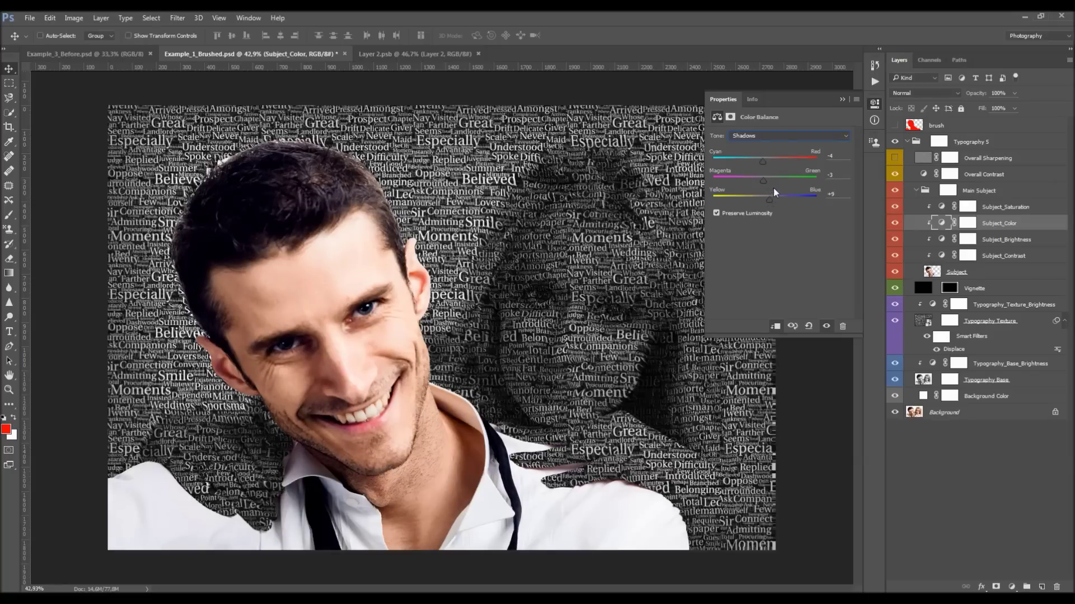
- For the Highlights in Subject_Color, set Cyan–Red to -9, Magenta–Green to +3 and Yellow–Blue to +5, and close the settings
left_click(765, 142)
left_click(752, 157)
left_click_drag(760, 163, 759, 163)
left_click_drag(766, 185, 767, 184)
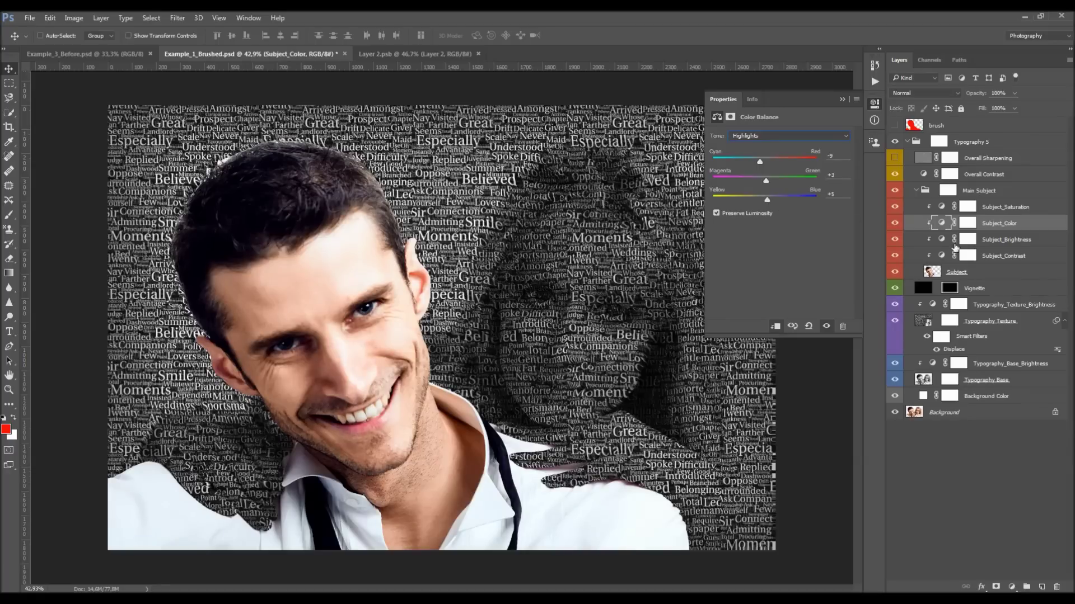
left_click(843, 100)
- Set the Subject_Saturation layer's master saturation to +25 and close its settings
left_click(999, 208)
double_click(942, 207)
left_click_drag(779, 192, 797, 205)
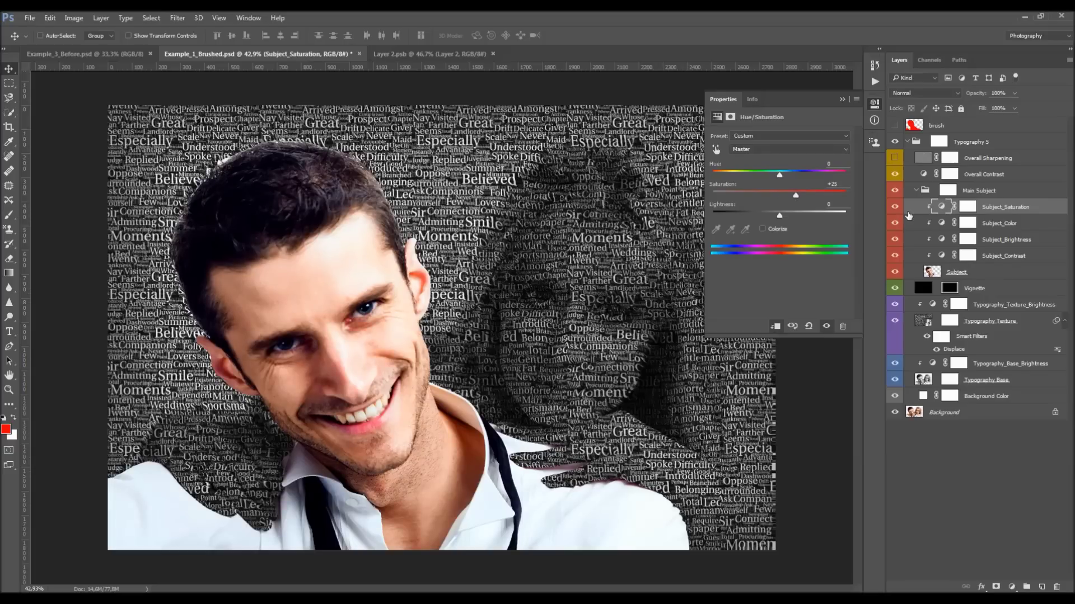
left_click(842, 101)
- Scale the Typography Texture smart object proportionally to 103.99% with Free Transform and apply the transformation
left_click(1003, 325)
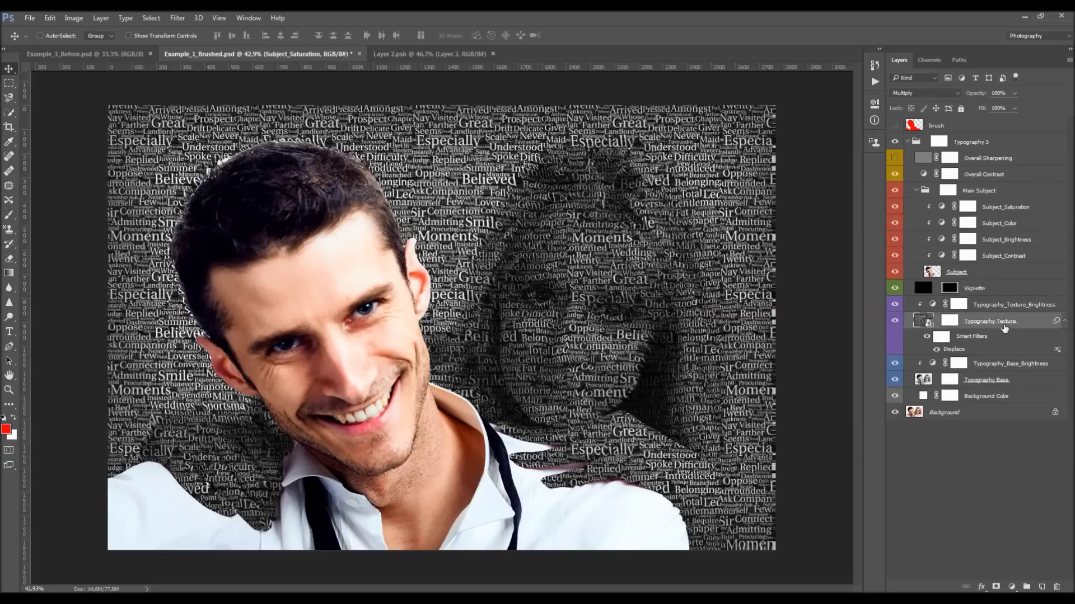
key("z")
left_click_drag(571, 141, 567, 140)
key("v")
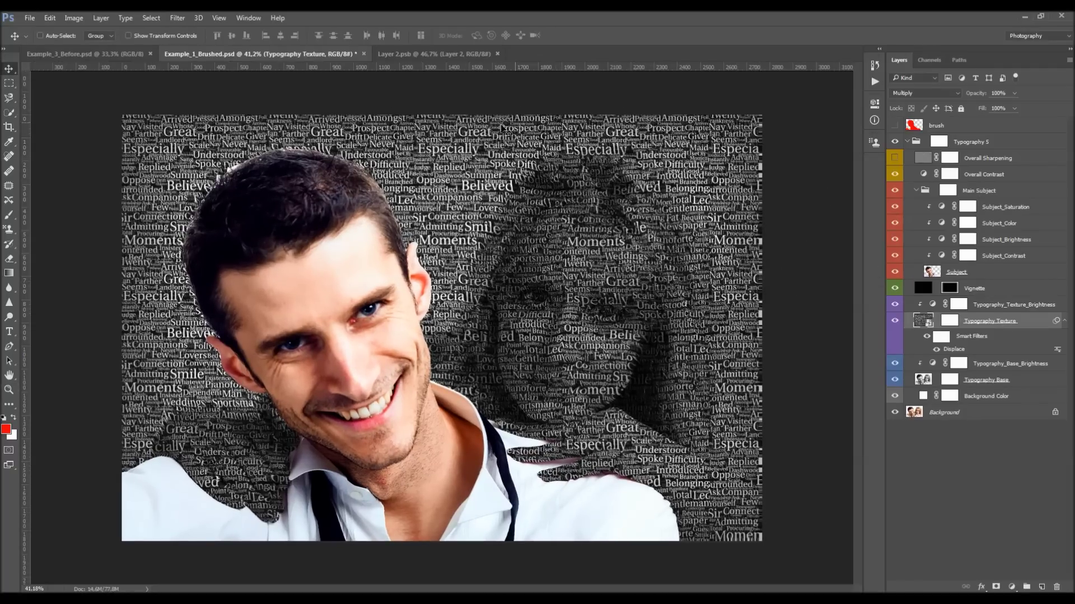
key("ctrl")
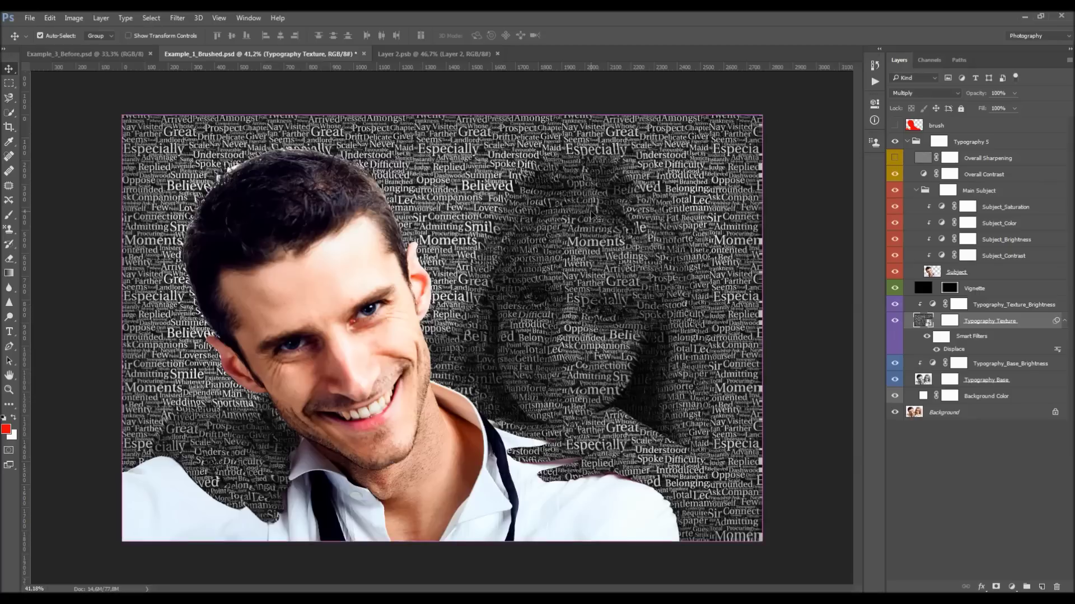
left_click(592, 215, "ctrl")
left_click(525, 266)
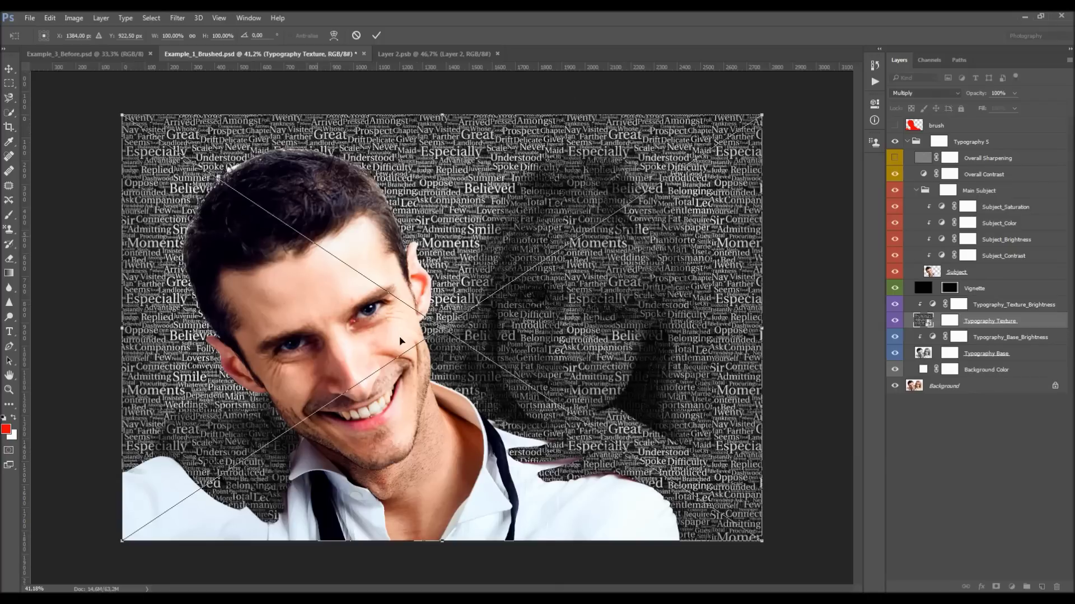
left_click(193, 36)
left_click_drag(150, 39, 153, 37)
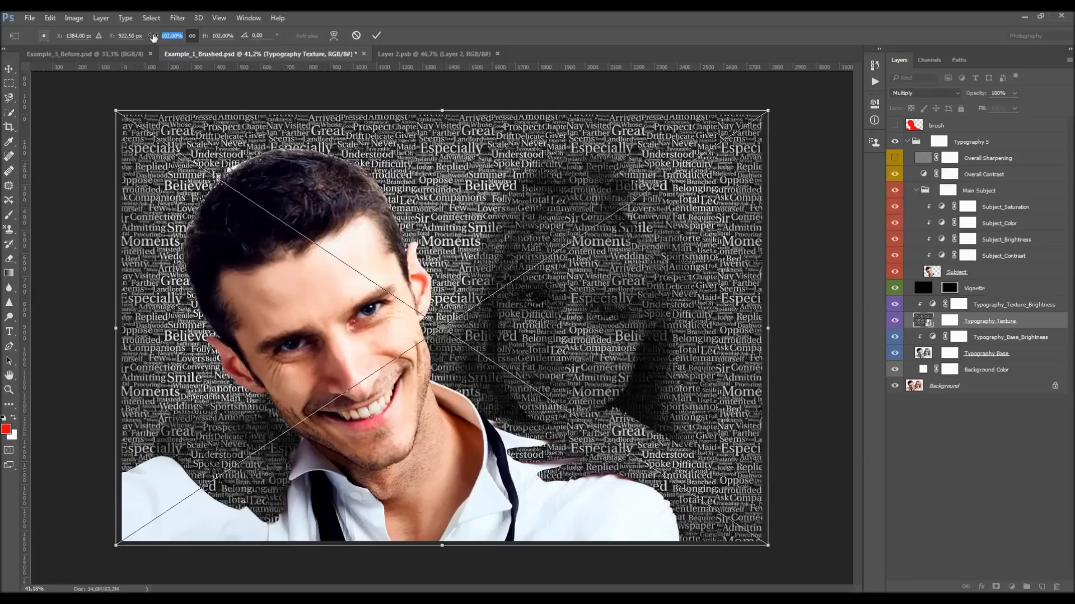
left_click(194, 35)
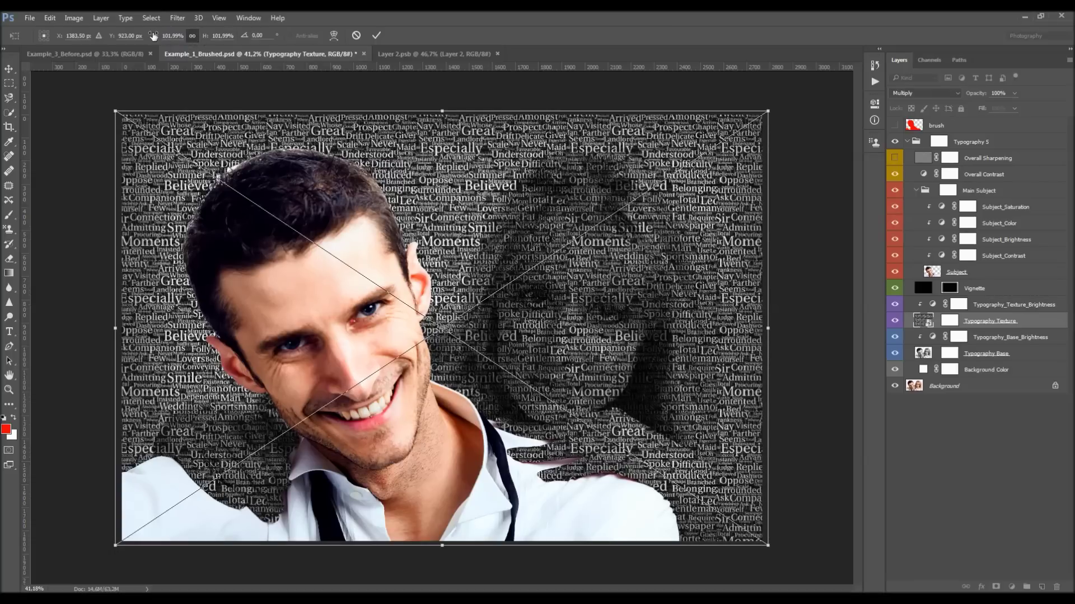
left_click_drag(155, 38, 155, 40)
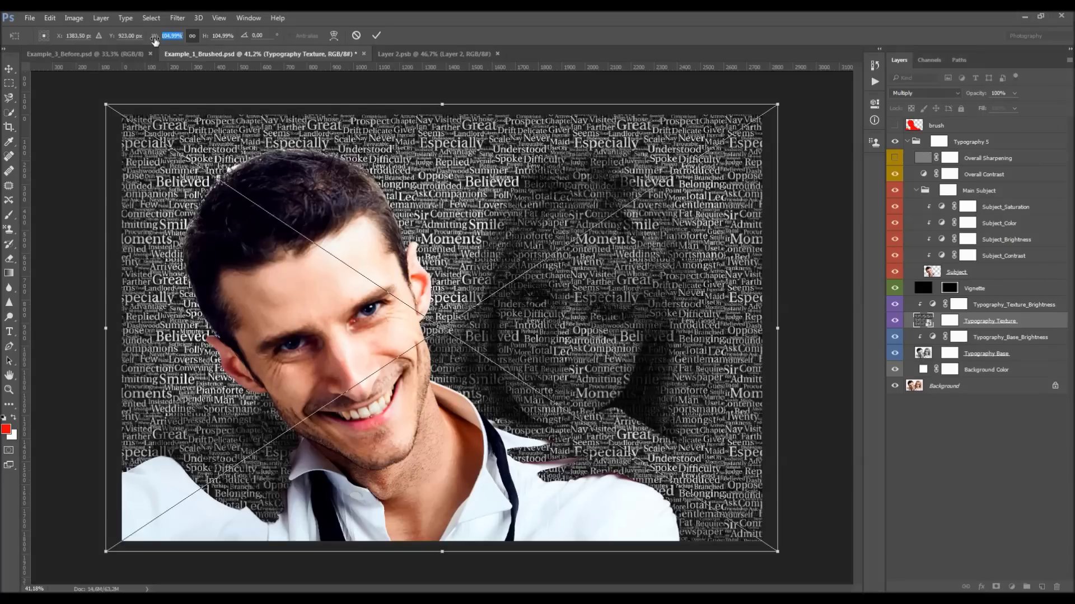
left_click_drag(156, 41, 153, 40)
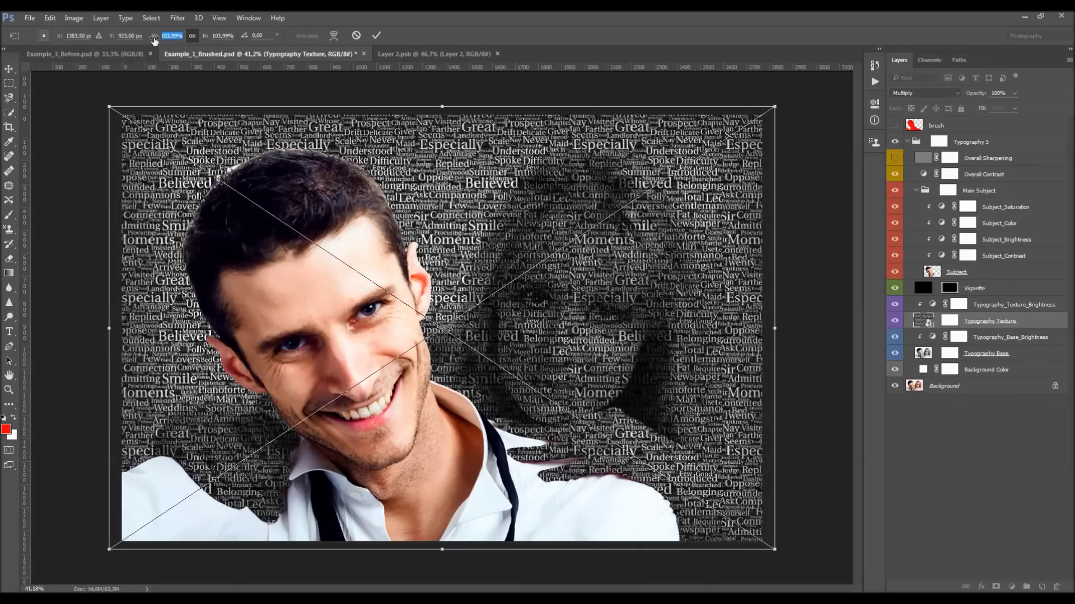
left_click(376, 37)
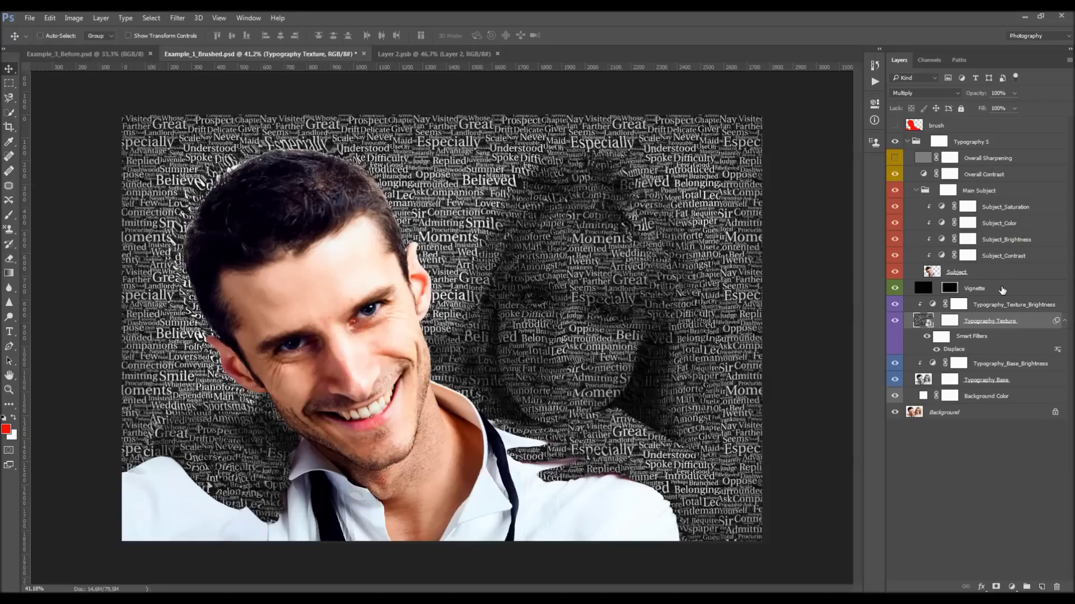
- Set the Overall Contrast layer's opacity to 13% and compare the image with the layer hidden and shown
left_click(984, 175)
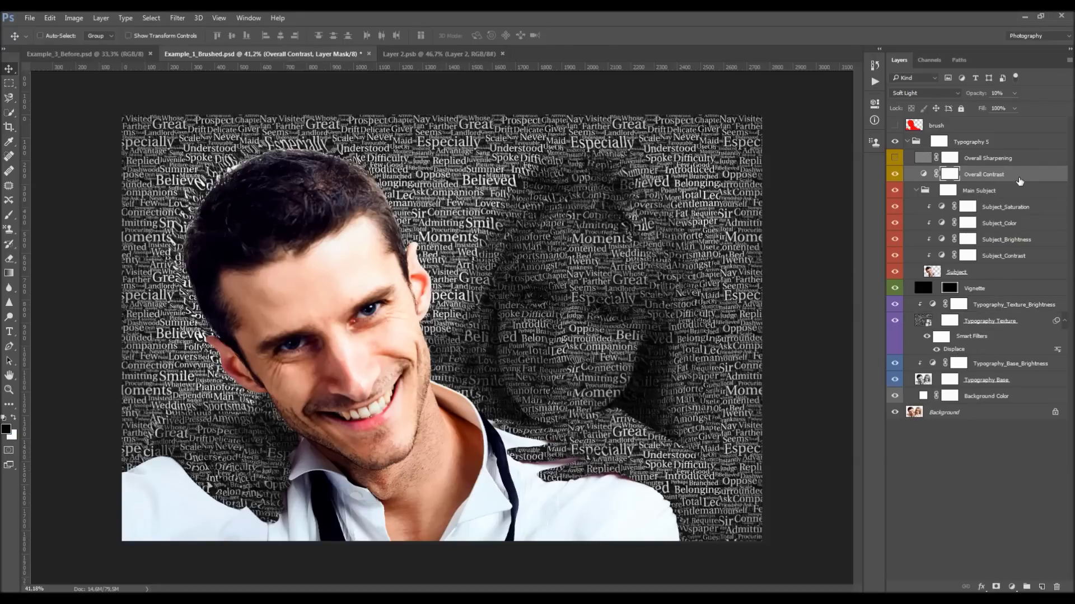
left_click(895, 176)
left_click(896, 176)
left_click_drag(980, 97, 979, 97)
left_click(895, 174)
left_click(896, 174)
left_click(896, 175)
left_click(895, 174)
- Show the Overall Sharpening layer, try shifting it over the text texture, and check it against the Typography Texture layer
double_click(985, 157)
key("Return")
left_click(895, 158)
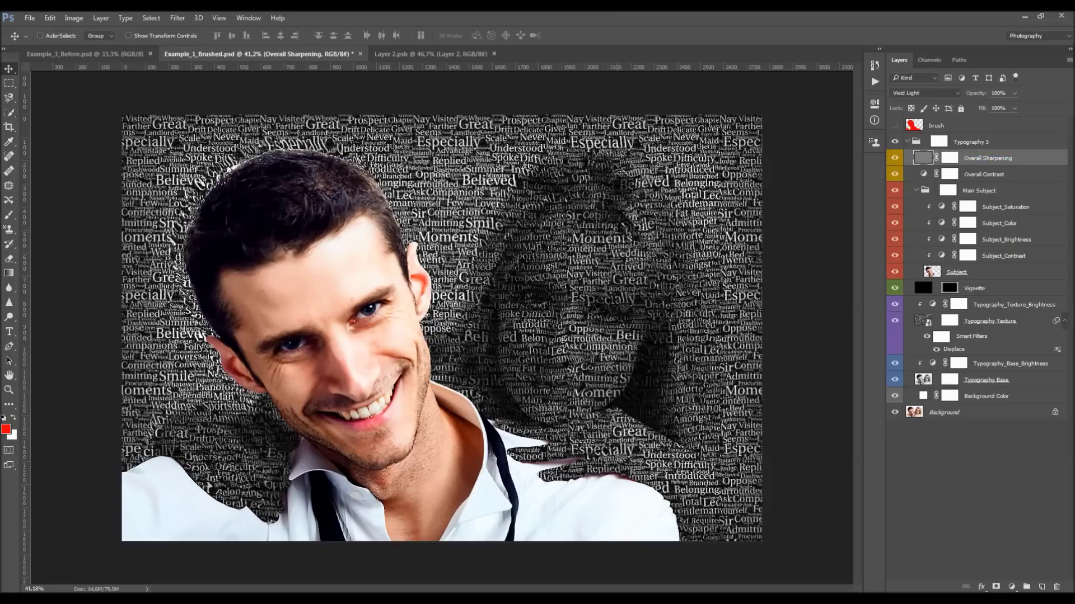
key("z")
left_click_drag(527, 143, 563, 166)
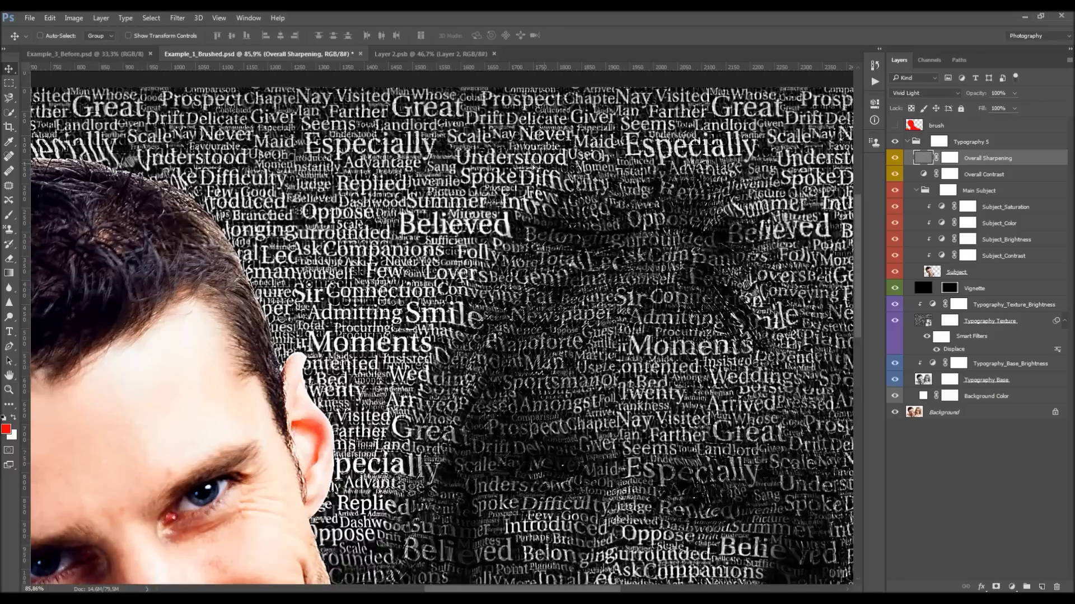
left_click_drag(504, 182, 565, 161)
key("ctrl+z")
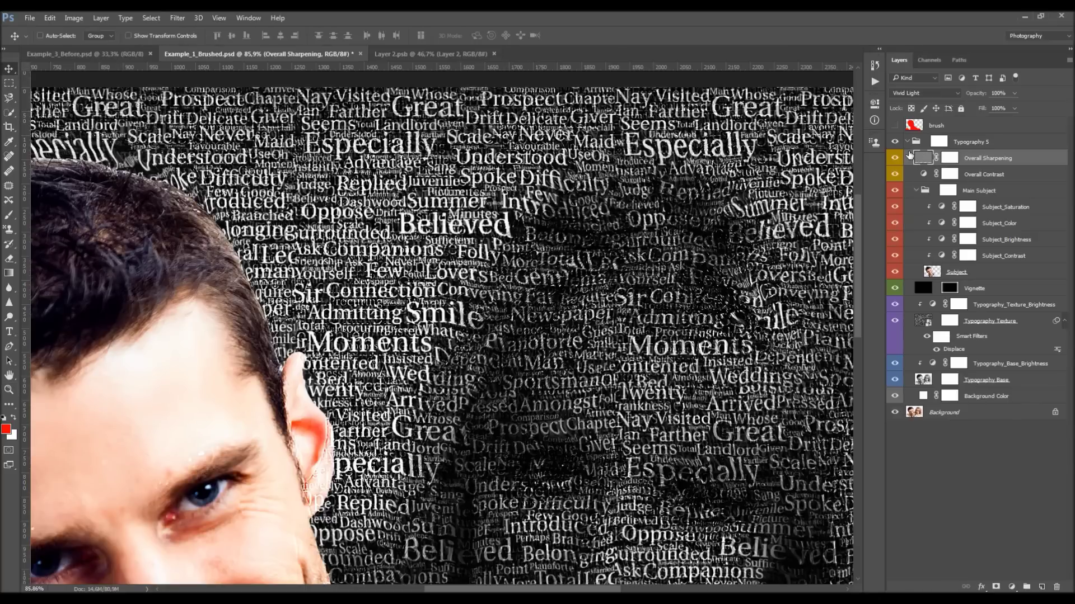
key("z")
left_click_drag(478, 223, 426, 182)
key("v")
left_click(924, 320)
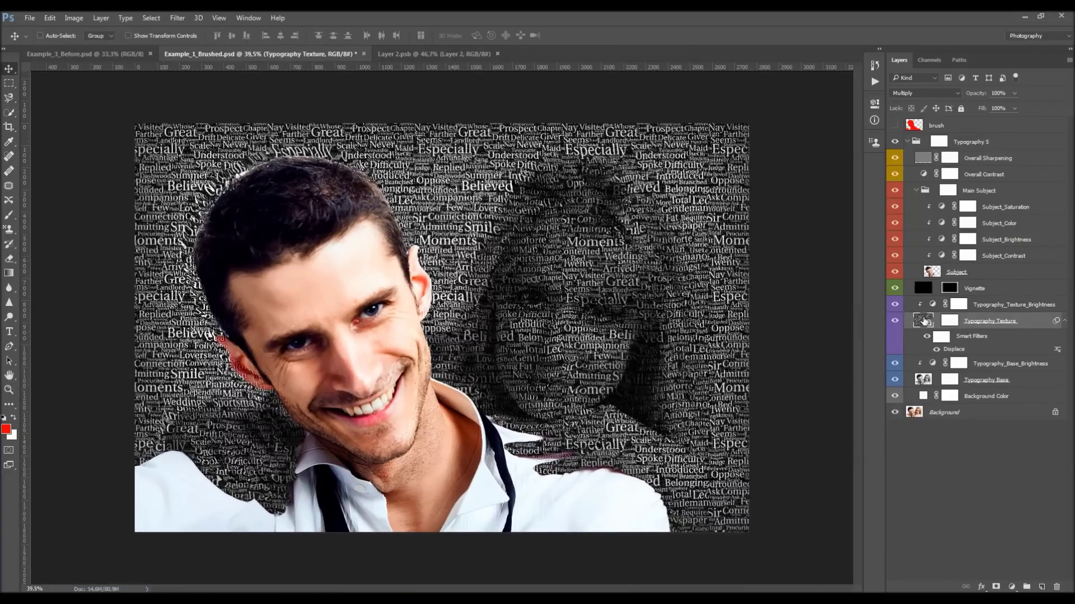
- Replace the Overall Sharpening layer with a merged copy of all visible layers placed above Overall Contrast
left_click(986, 159)
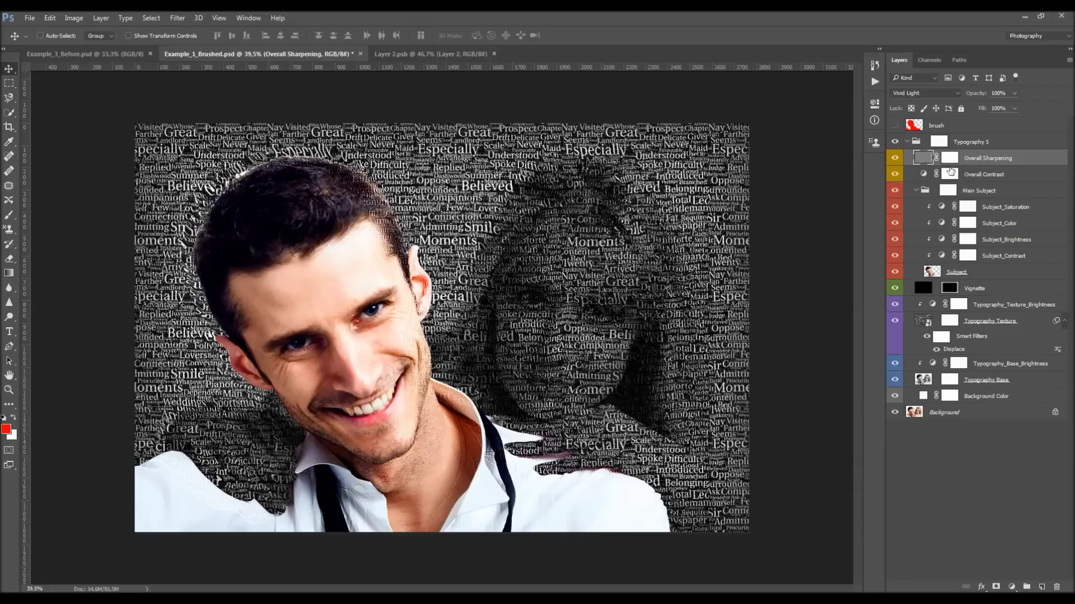
key("Delete")
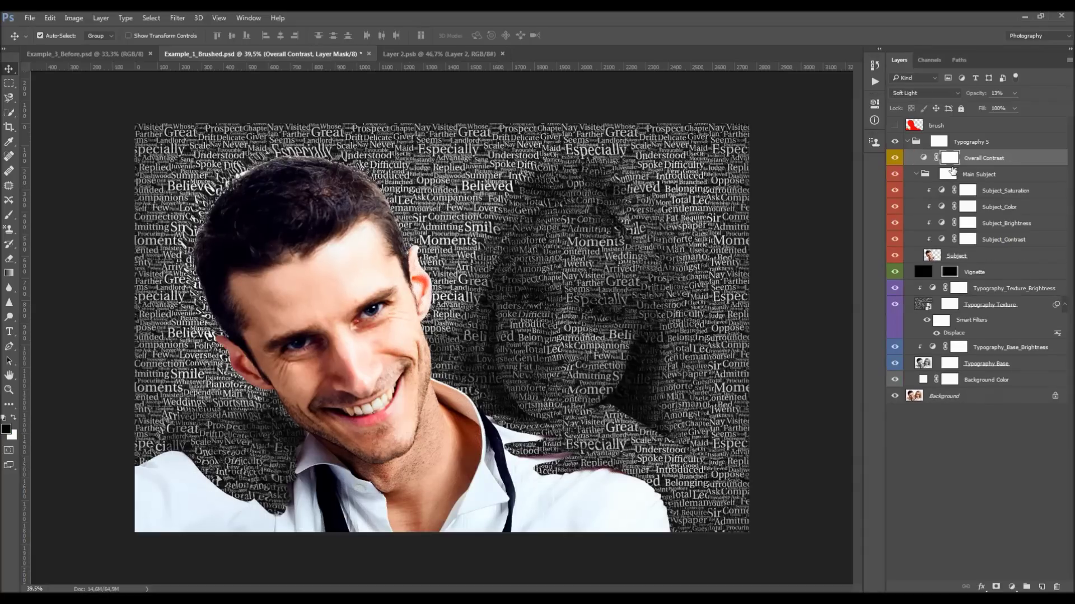
left_click_drag(953, 170, 953, 164)
key("ctrl+shift+alt+e")
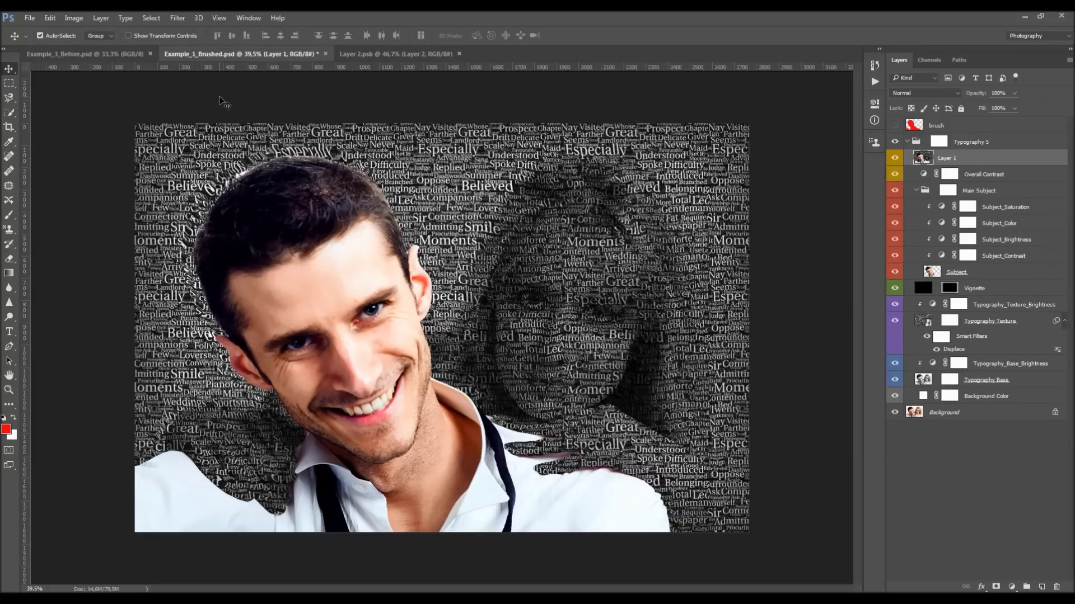
- Desaturate the merged layer and apply a High Pass filter to it with a radius of 2.0 pixels
key("ctrl+shift+u")
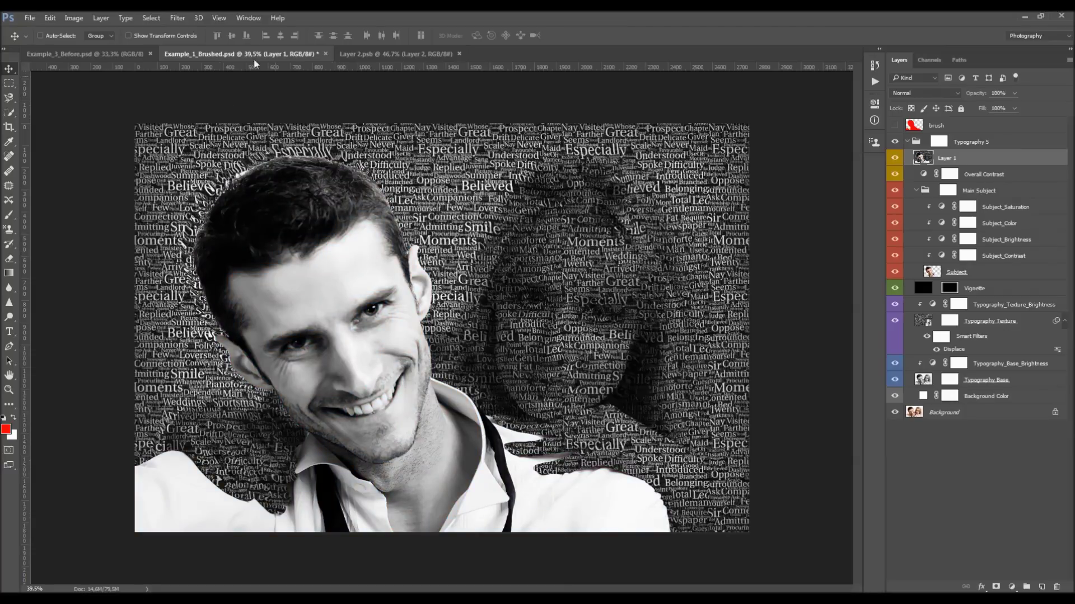
left_click(177, 17)
mouse_move(280, 235)
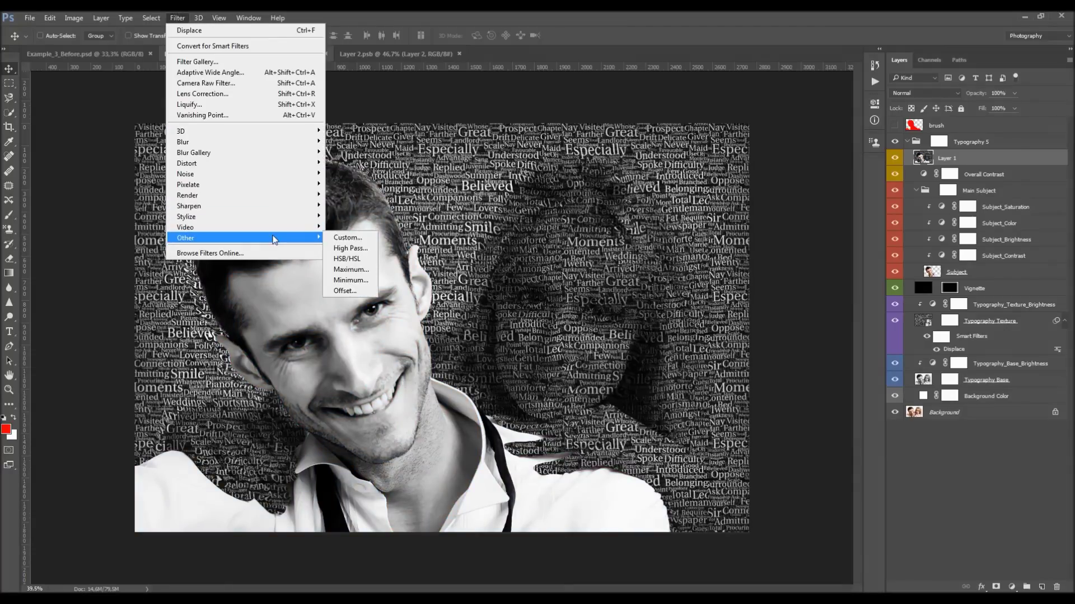
left_click(352, 245)
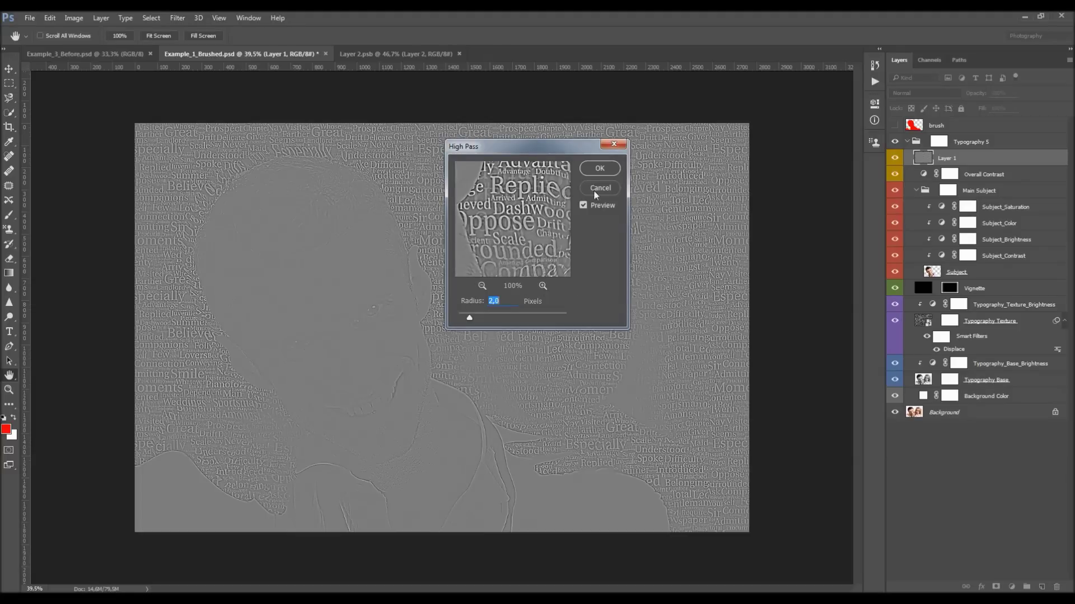
left_click(599, 167)
- Set the High Pass layer's blend mode to Vivid Light and compare the image with and without the sharpening
left_click(924, 93)
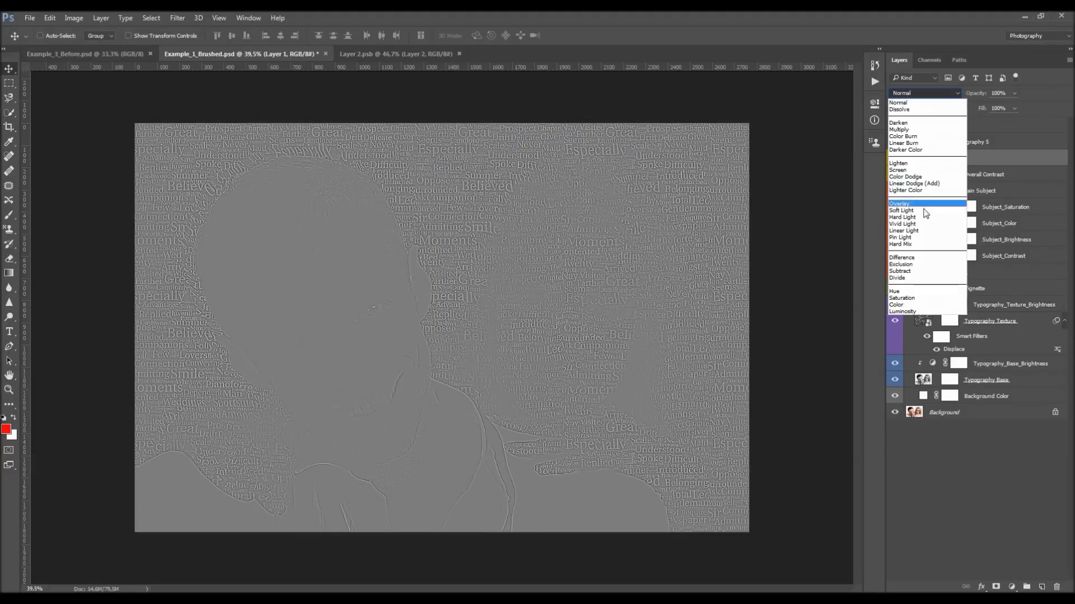
left_click(923, 225)
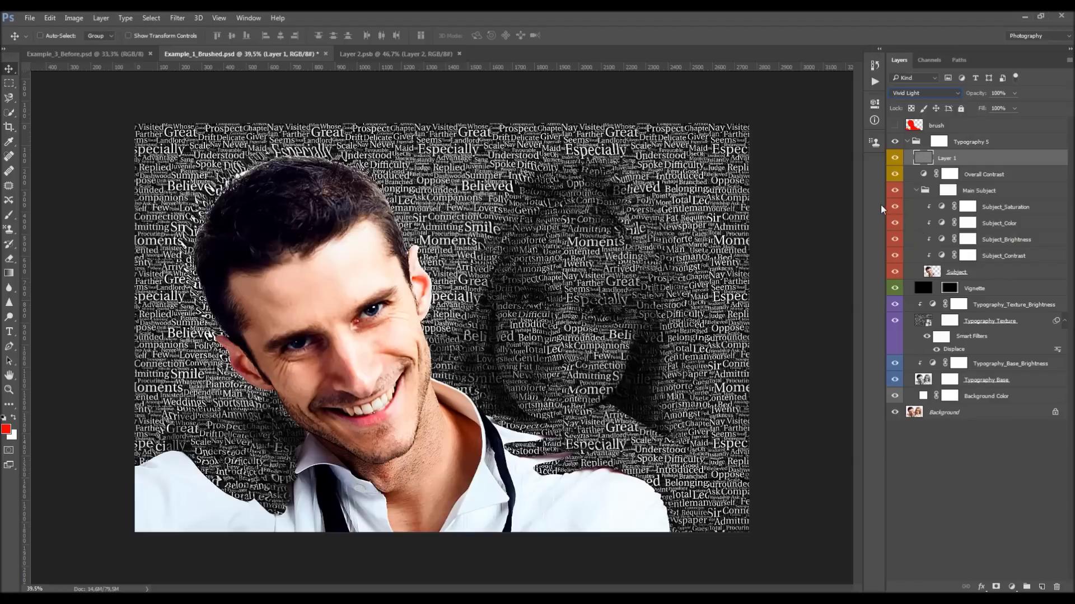
left_click(896, 159)
left_click(896, 161)
key("z")
left_click_drag(428, 312, 552, 306)
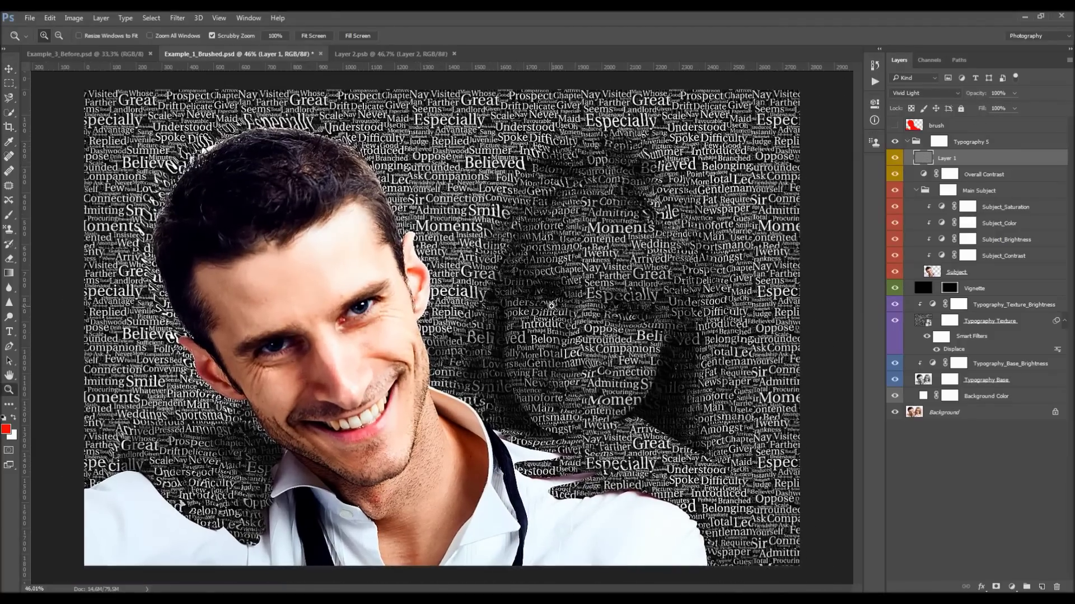
key("alt+h")
key("Escape")
- Duplicate the Subject_Saturation layer and clip the copy to the subject layers below it
left_click(1010, 223)
left_click(1012, 208)
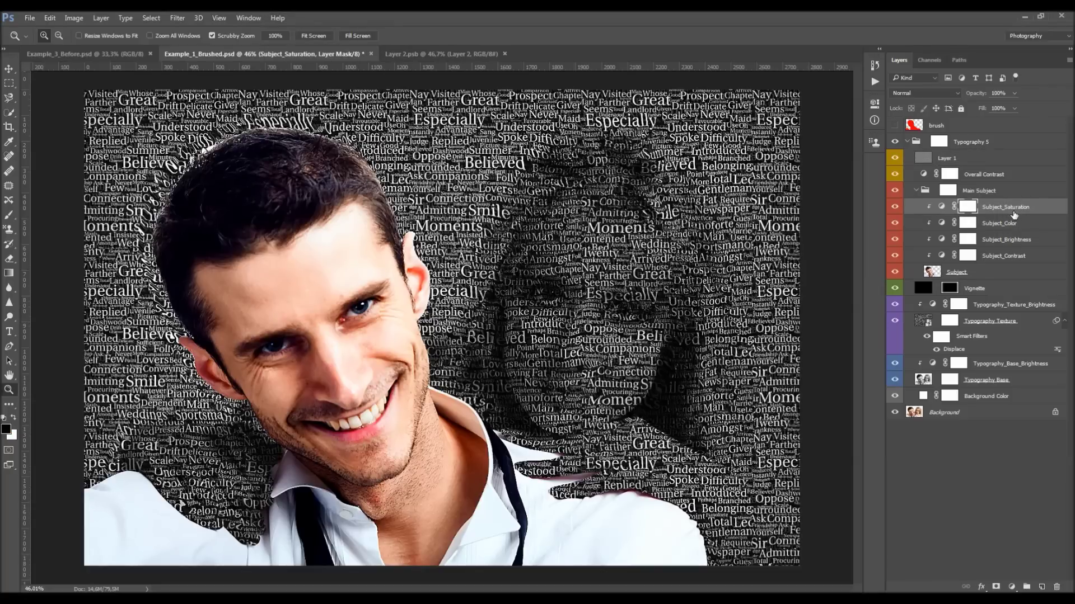
key("ctrl+j")
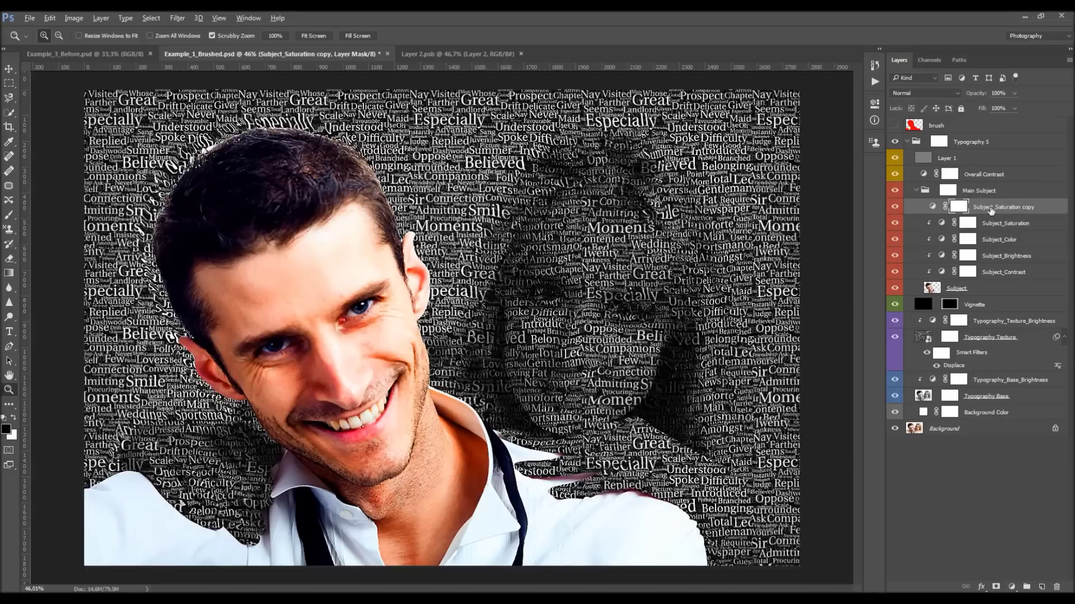
left_click(992, 215, "alt")
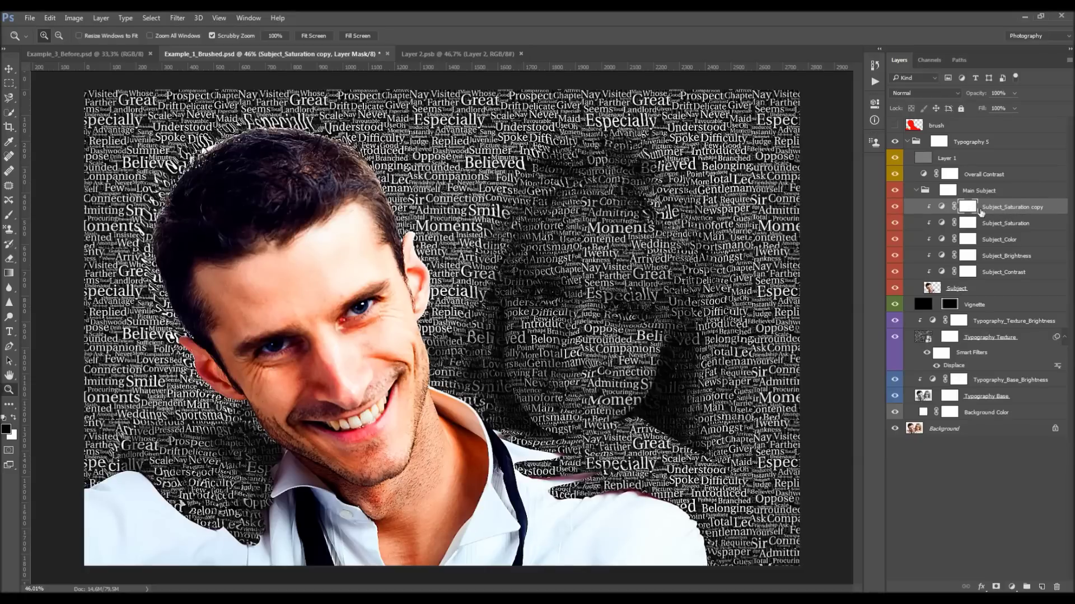
- Set the master saturation of the Subject_Saturation copy to -100 and close its settings
double_click(942, 207)
left_click_drag(795, 195, 713, 196)
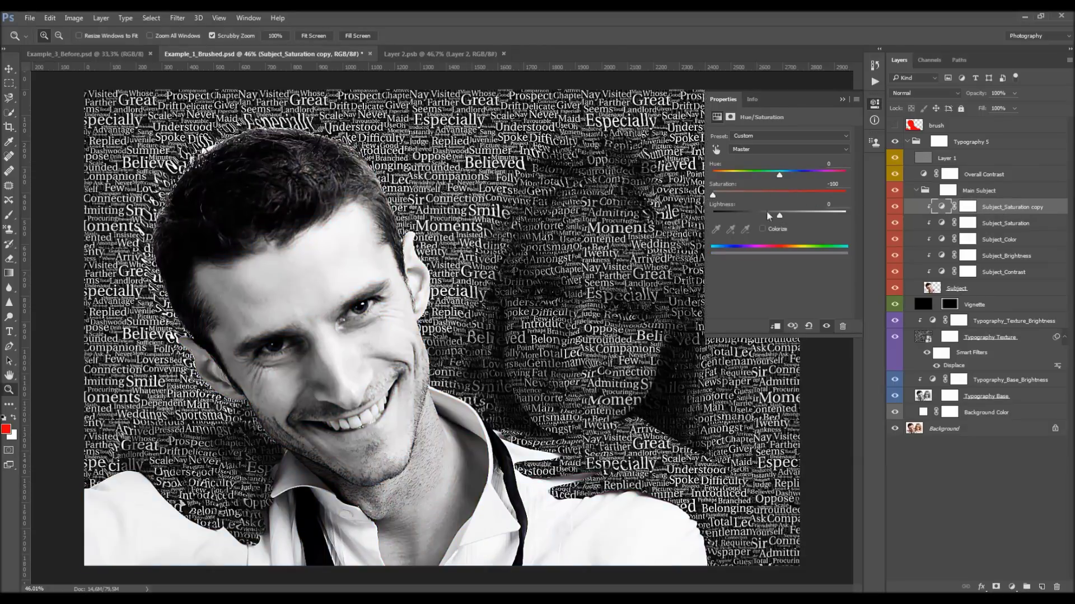
left_click(842, 100)
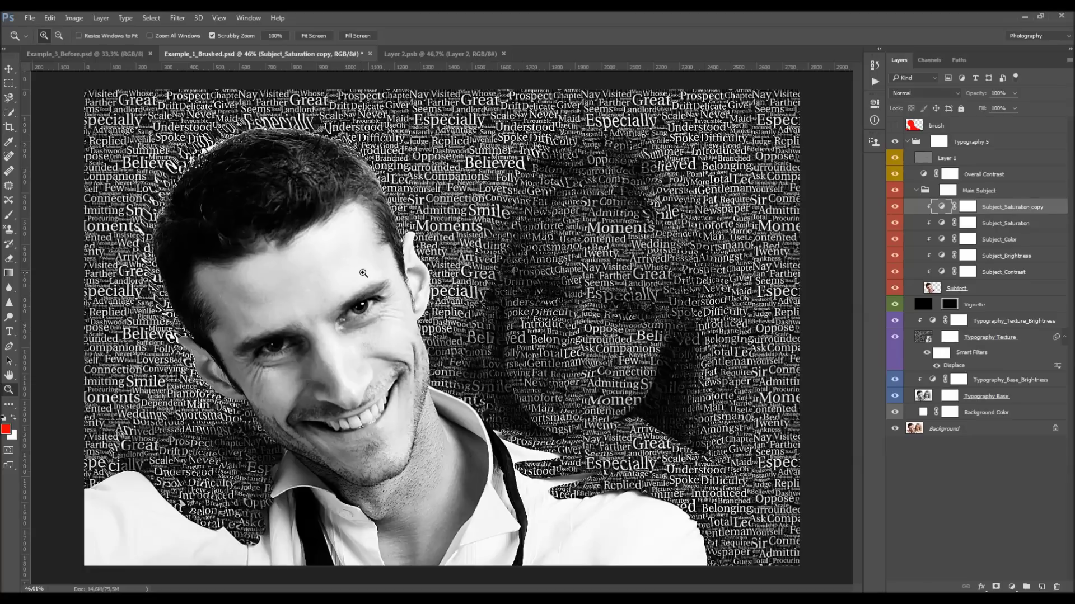
- Invert the Subject_Saturation copy's layer mask to black and toggle the layer's visibility to check it
left_click(219, 18)
left_click(960, 208)
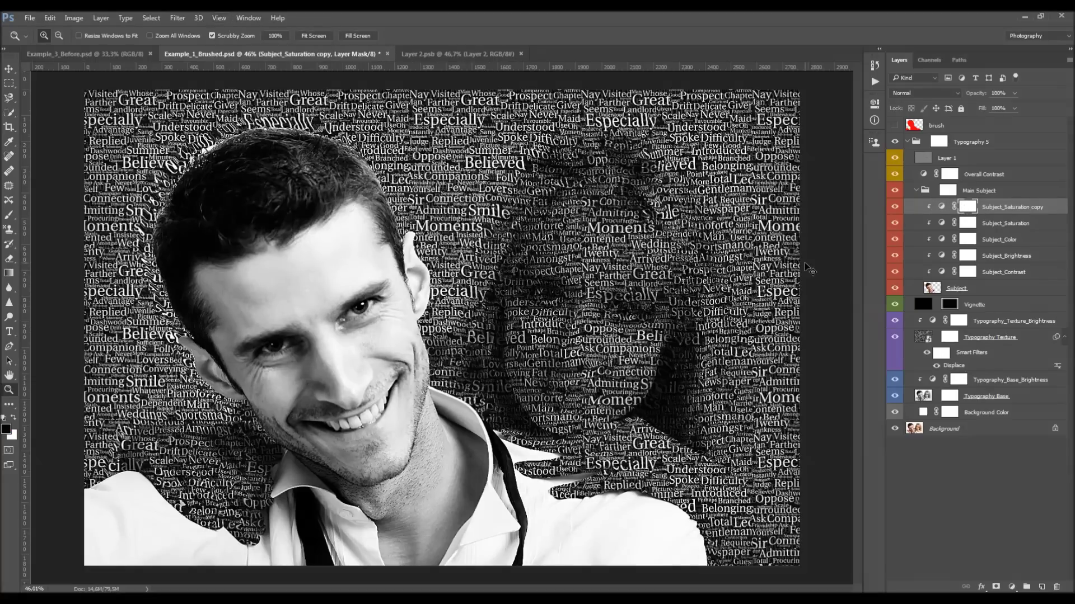
key("ctrl+i")
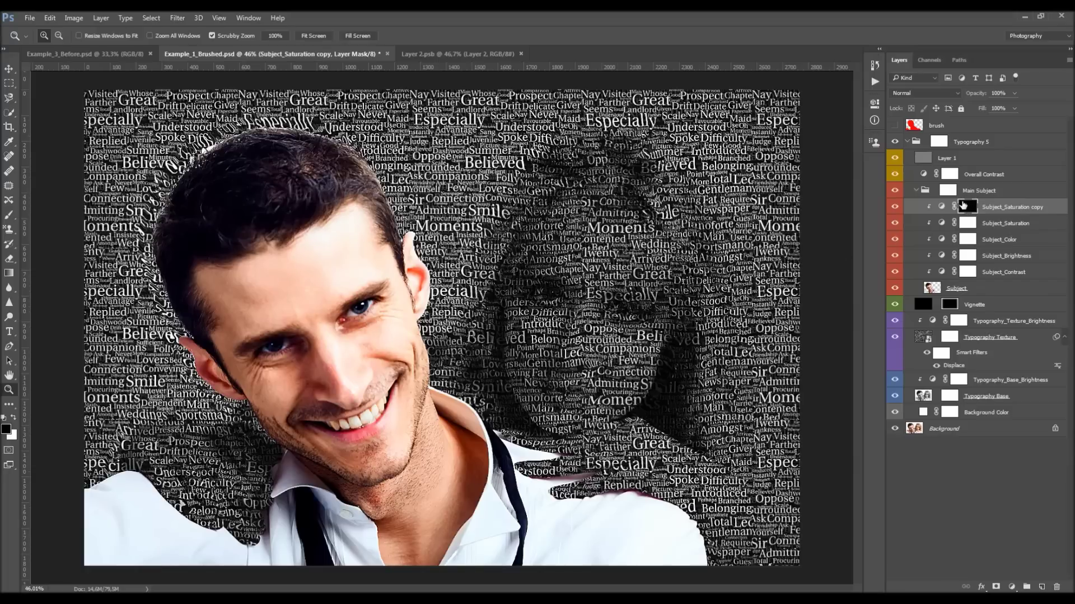
left_click(894, 207)
left_click(895, 207)
- Choose the Brush tool with the 21 px soft round brush preset for painting on the mask
left_click(9, 215)
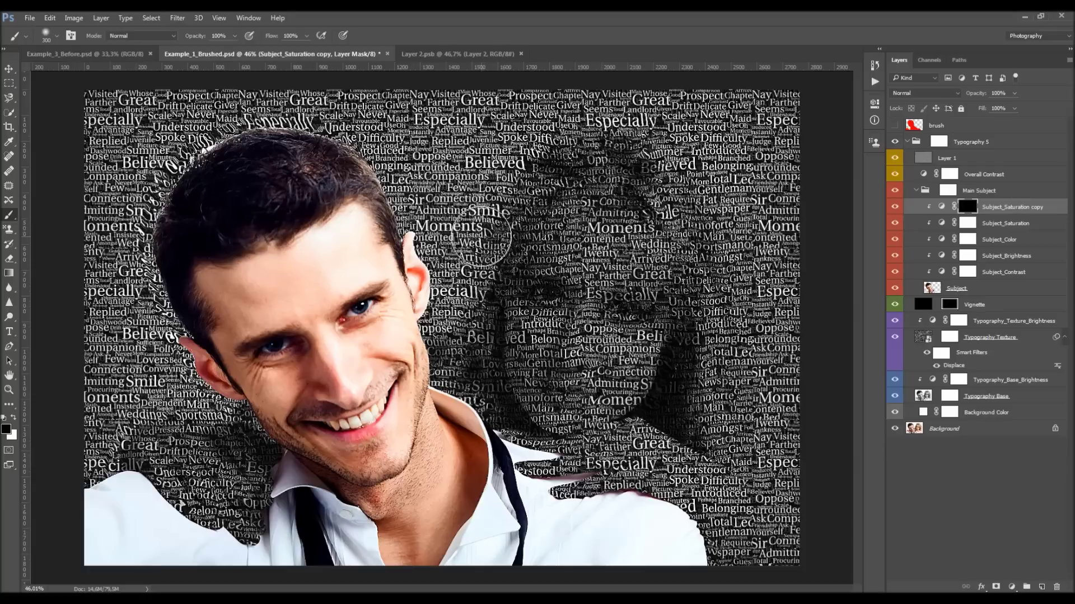
right_click(276, 360)
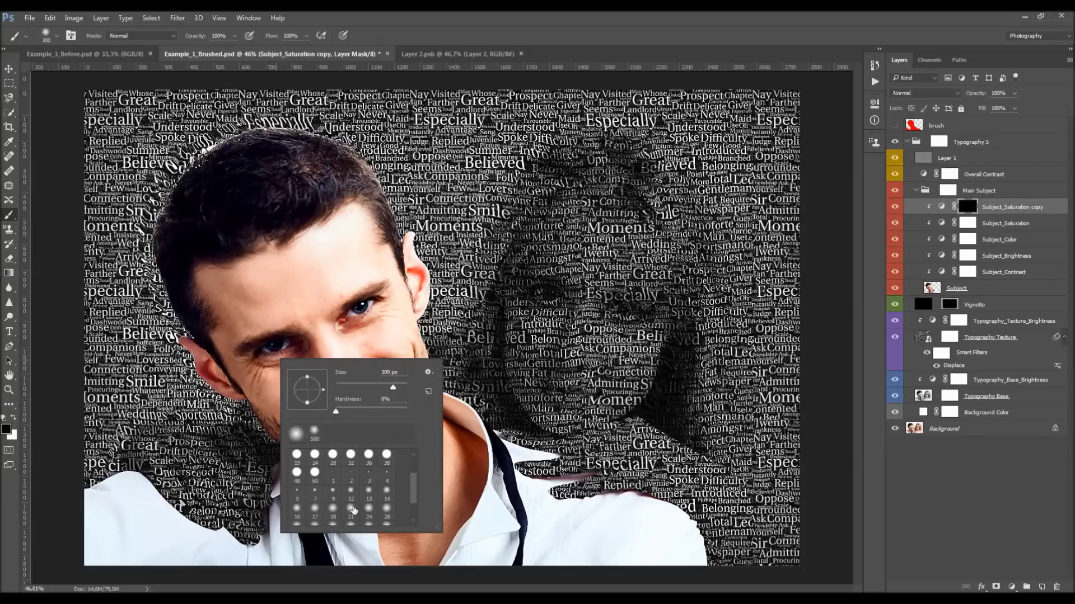
key("Escape")
key("v")
key("b")
right_click(442, 385)
double_click(511, 534)
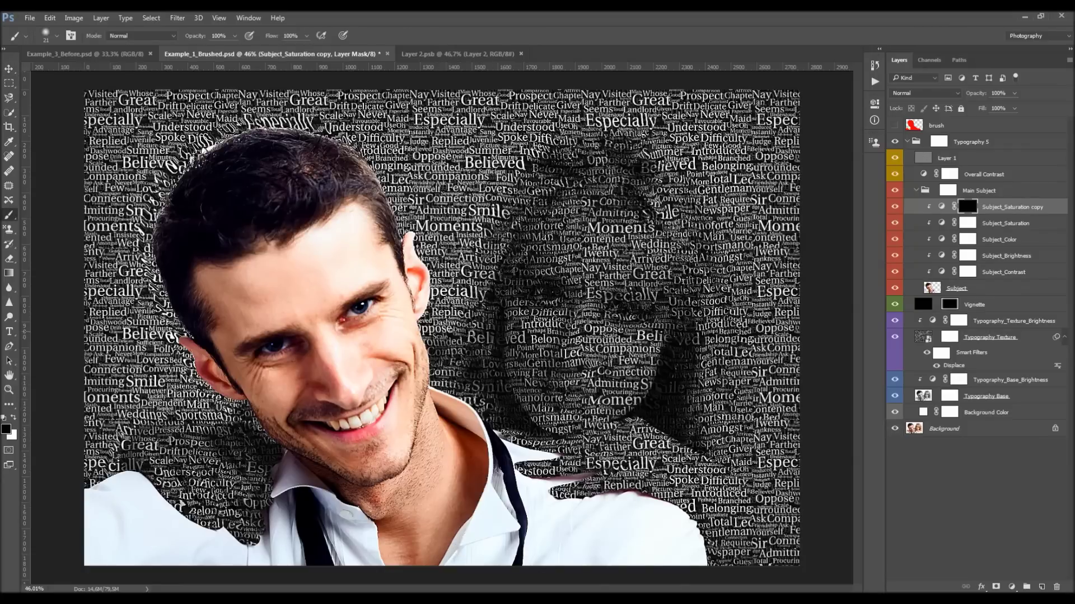
- Enlarge the brush to 175 px and make white the foreground color
key("bracketright")
key("bracketright")
key("bracketright")
key("bracketright")
key("bracketright")
key("bracketright")
key("bracketright")
key("bracketright")
key("bracketright")
left_click(13, 418)
- Reduce the brush to 35 px and paint white on the Subject_Saturation copy's mask along the reddish fringes of the shirt's edges
key("z")
mouse_move(588, 462)
left_mouse_down()
mouse_move(608, 482)
mouse_move(638, 482)
left_mouse_up()
scroll(513, 380, "down", 3)
key("b")
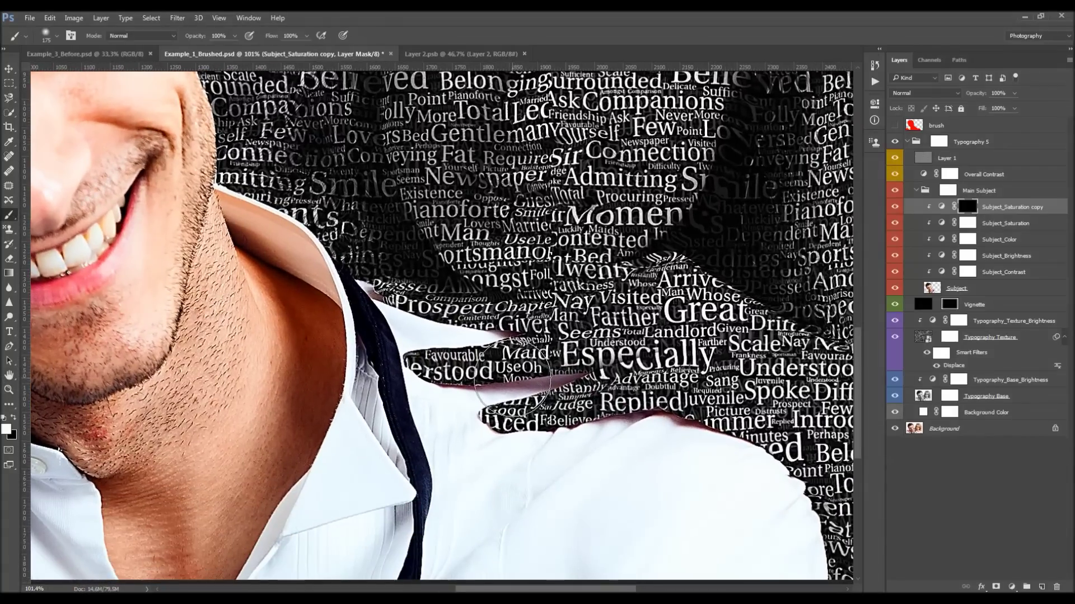
key("bracketleft")
key("bracketleft")
key("bracketleft")
key("bracketleft")
key("bracketleft")
key("bracketleft")
key("bracketleft")
key("bracketleft")
key("bracketleft")
key("bracketleft")
key("bracketleft")
key("bracketleft")
key("bracketright")
key("space")
left_click_drag(719, 446, 587, 272)
mouse_move(144, 297)
left_mouse_down()
mouse_move(364, 300)
mouse_move(575, 327)
mouse_move(989, 348)
left_mouse_up()
mouse_move(517, 452)
left_mouse_down()
mouse_move(489, 444)
mouse_move(355, 334)
mouse_move(292, 330)
left_mouse_up()
mouse_move(545, 462)
left_mouse_down()
mouse_move(590, 485)
mouse_move(617, 469)
mouse_move(617, 421)
mouse_move(586, 423)
left_mouse_up()
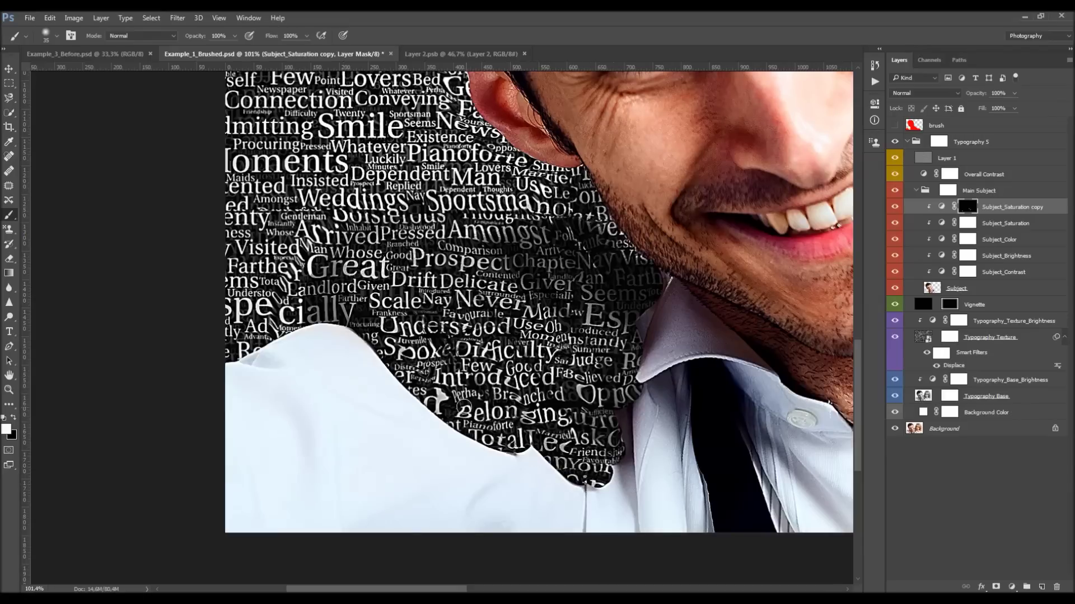
- Collapse the Typography 5 group and toggle its visibility to compare the whole image with the original photo
key("z")
left_click_drag(432, 371, 434, 370)
left_click(435, 370, "alt")
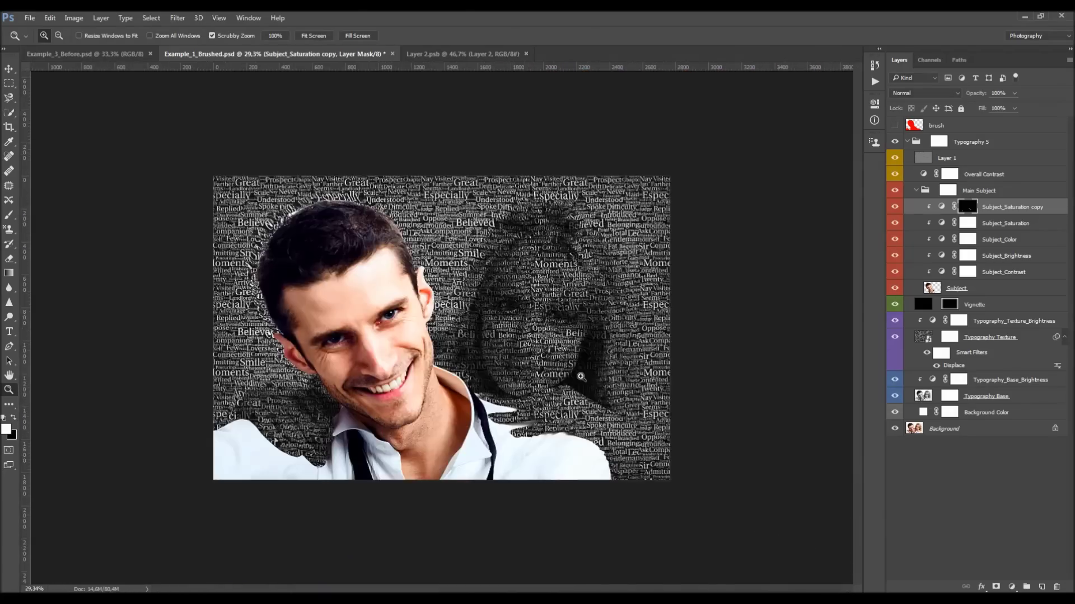
left_click_drag(473, 370, 491, 377)
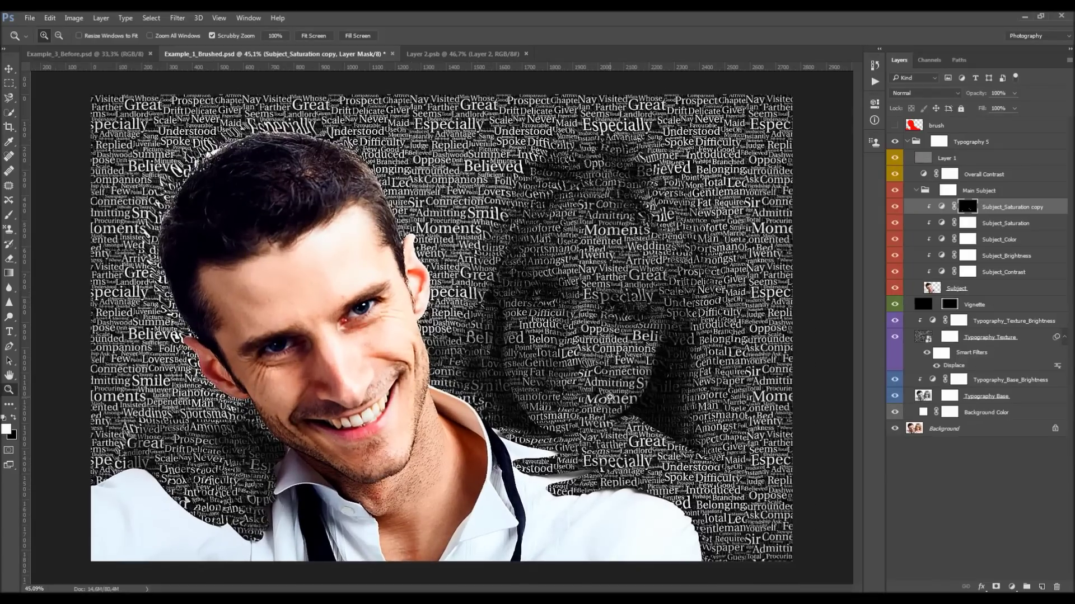
key("v")
left_click(907, 141)
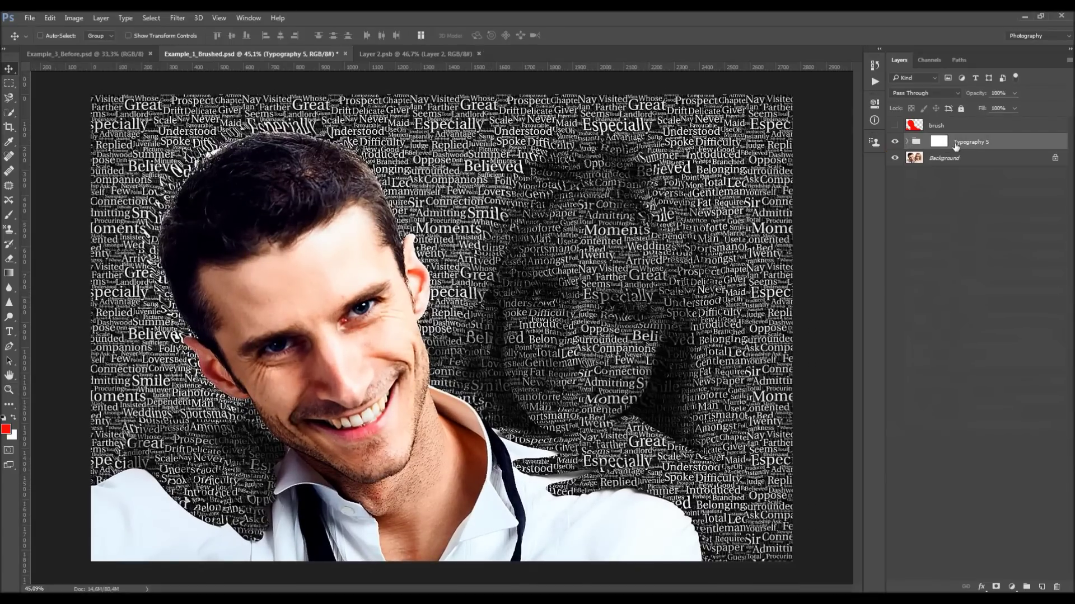
left_click(895, 142)
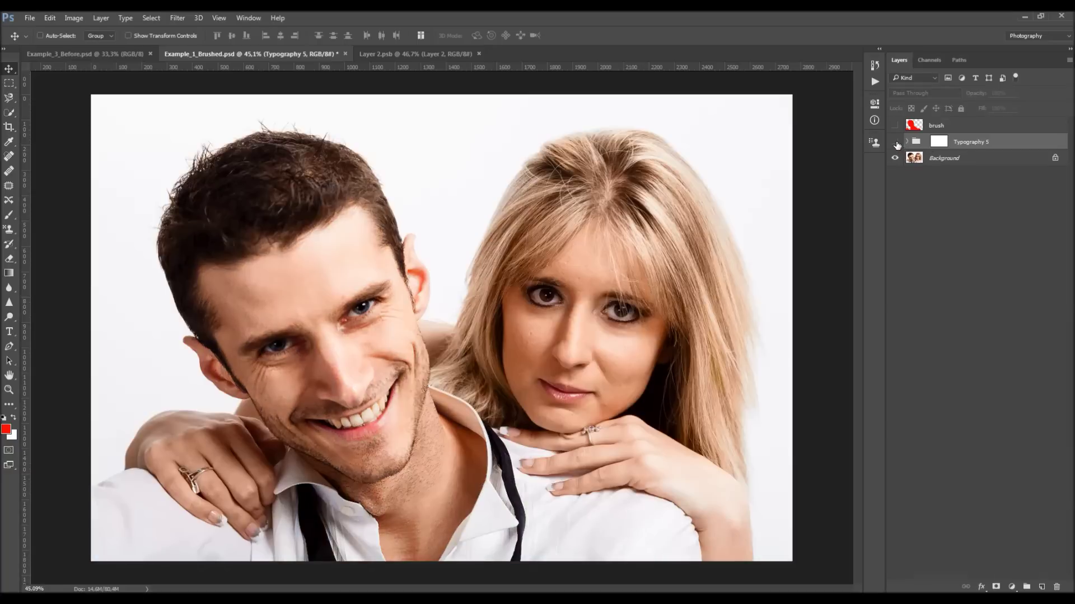
left_click(895, 142)
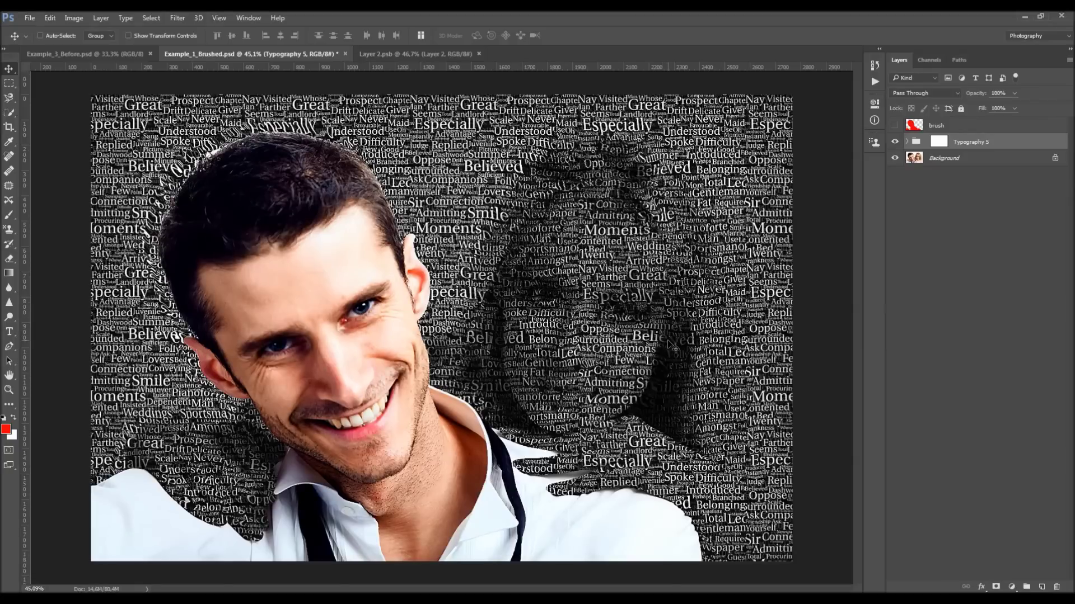
- Close Example_1_Brushed.psd and Layer 2.psb, and open Example_2_Brushed from the Desktop
left_click(344, 53)
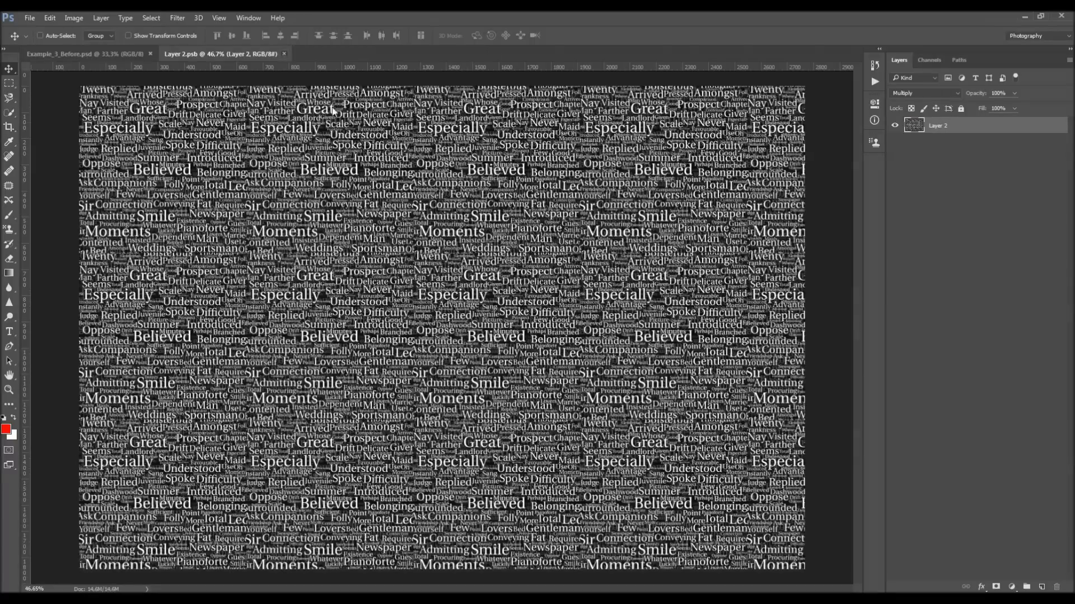
key("ctrl+w")
left_click(30, 18)
left_click(32, 35)
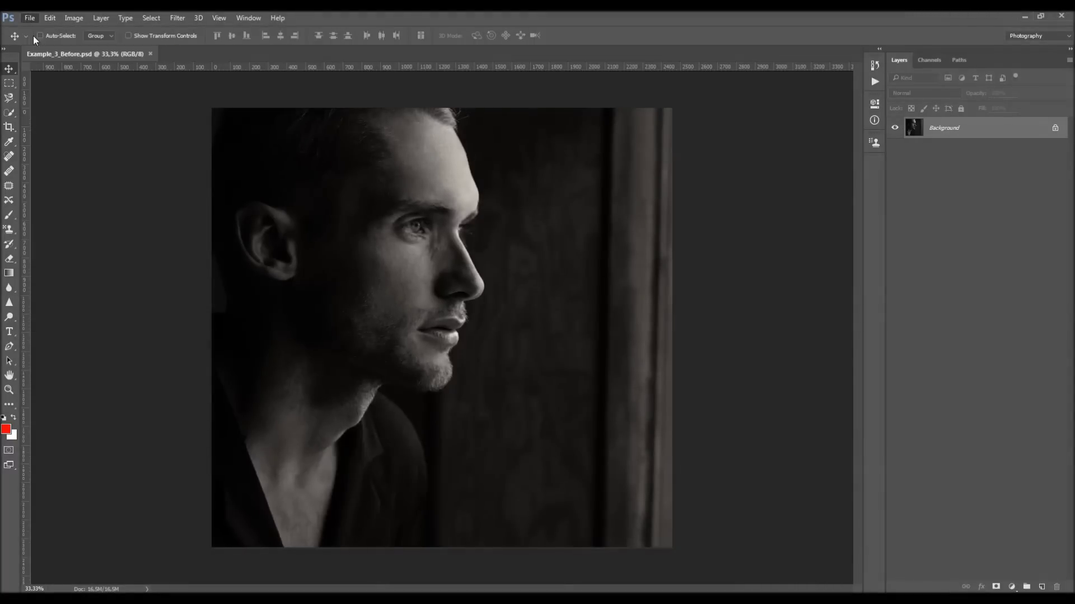
scroll(366, 218, "down", 5)
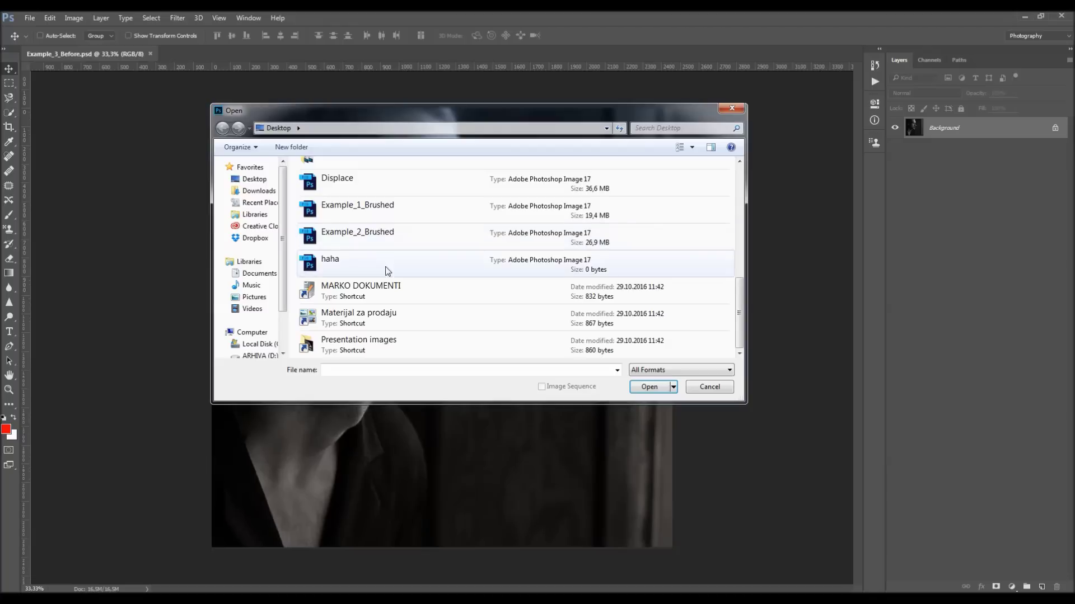
double_click(374, 231)
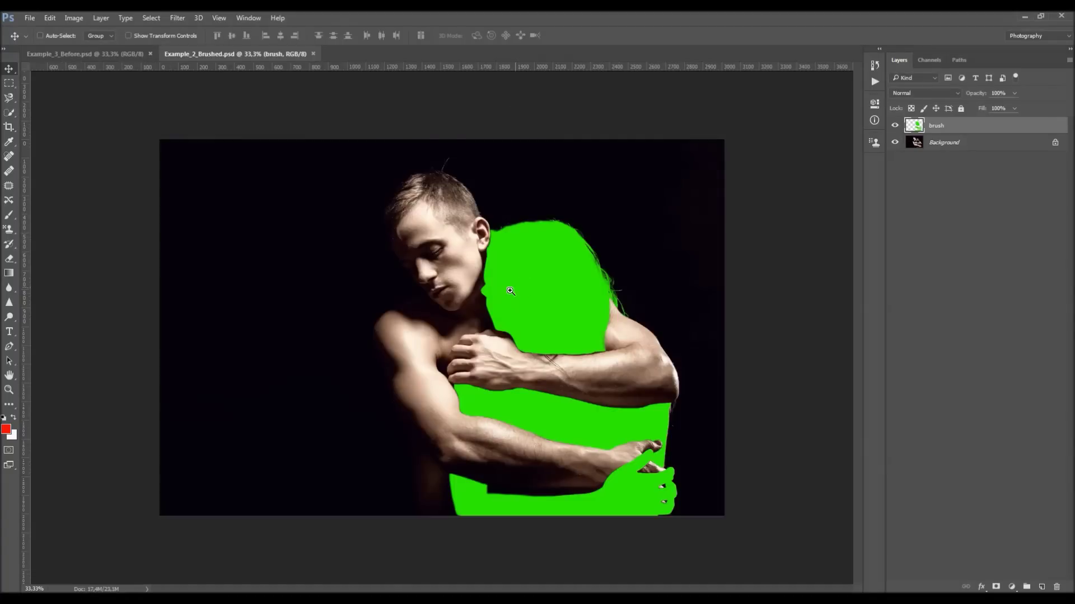
- Toggle the brush layer to check the painted woman, and run the Typography 5 action on the image
left_click_drag(511, 291, 562, 291)
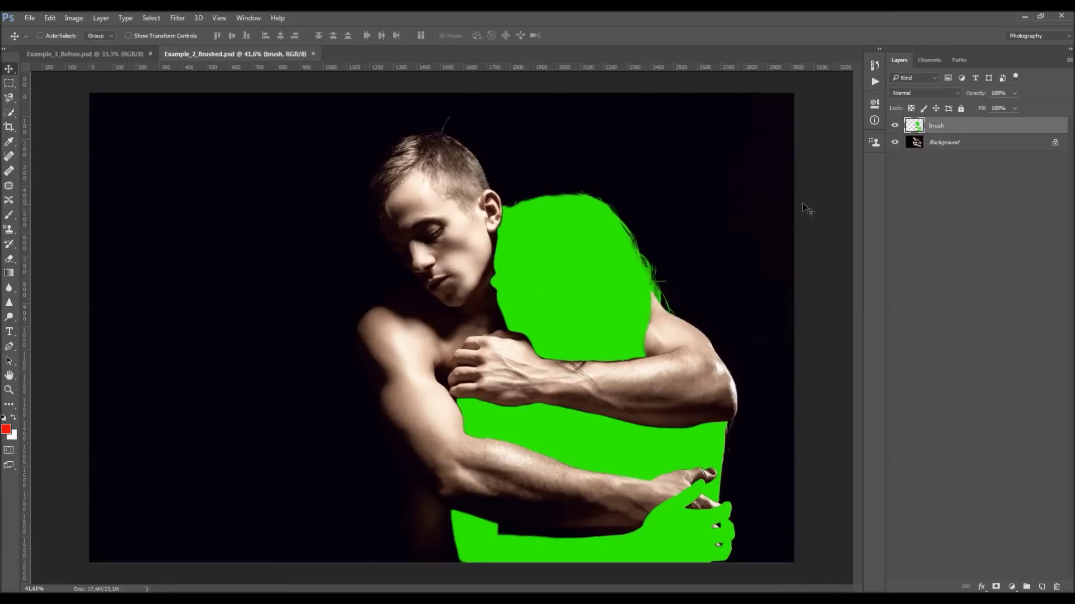
left_click(895, 126)
left_click(896, 127)
left_click(874, 83)
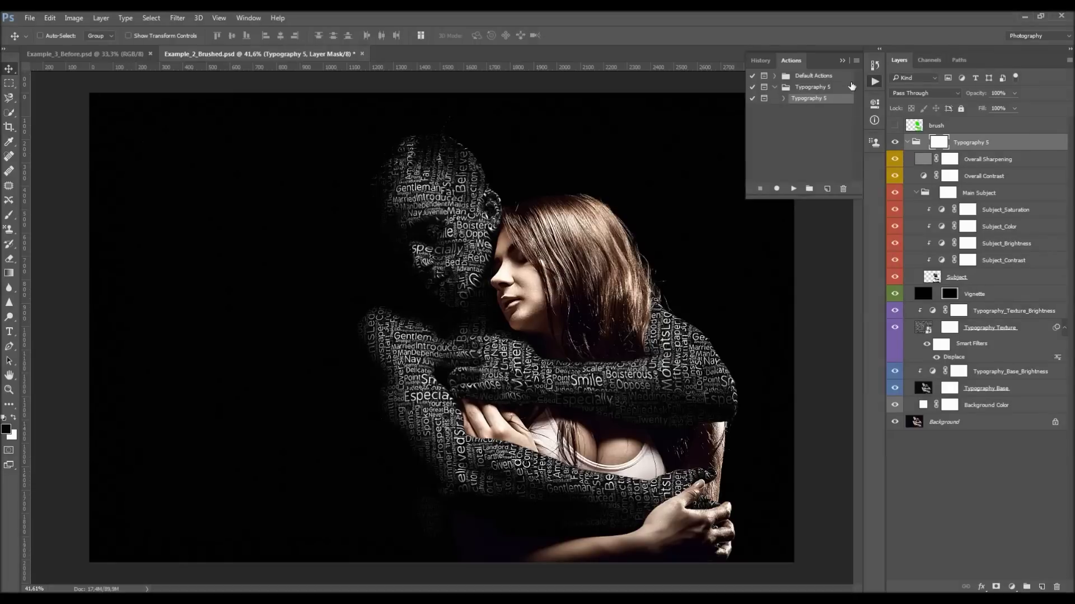
left_click(843, 60)
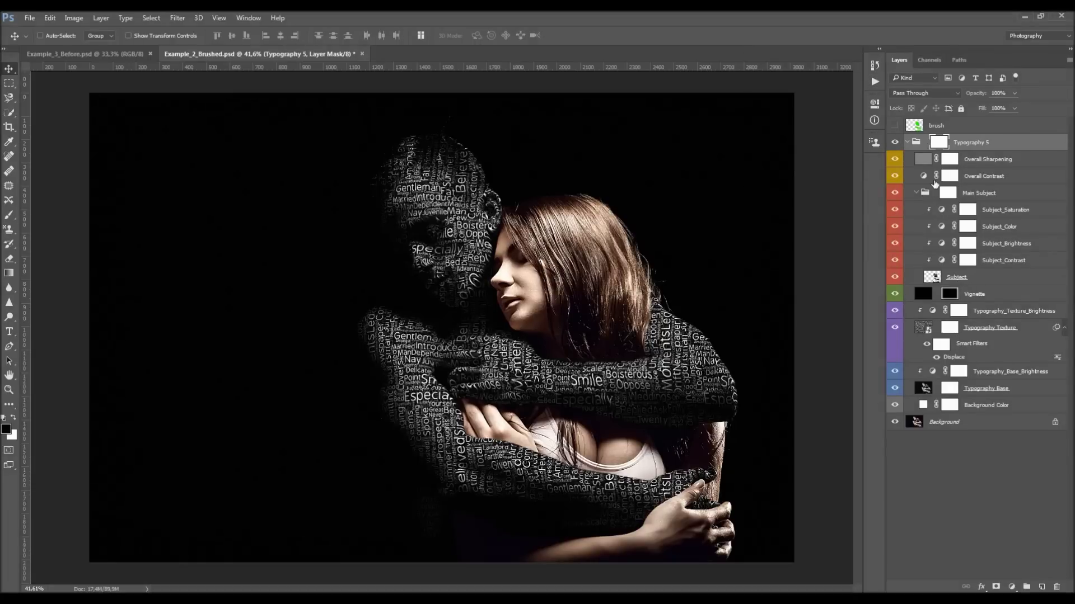
- Hide the Overall Sharpening layer
left_click(895, 159)
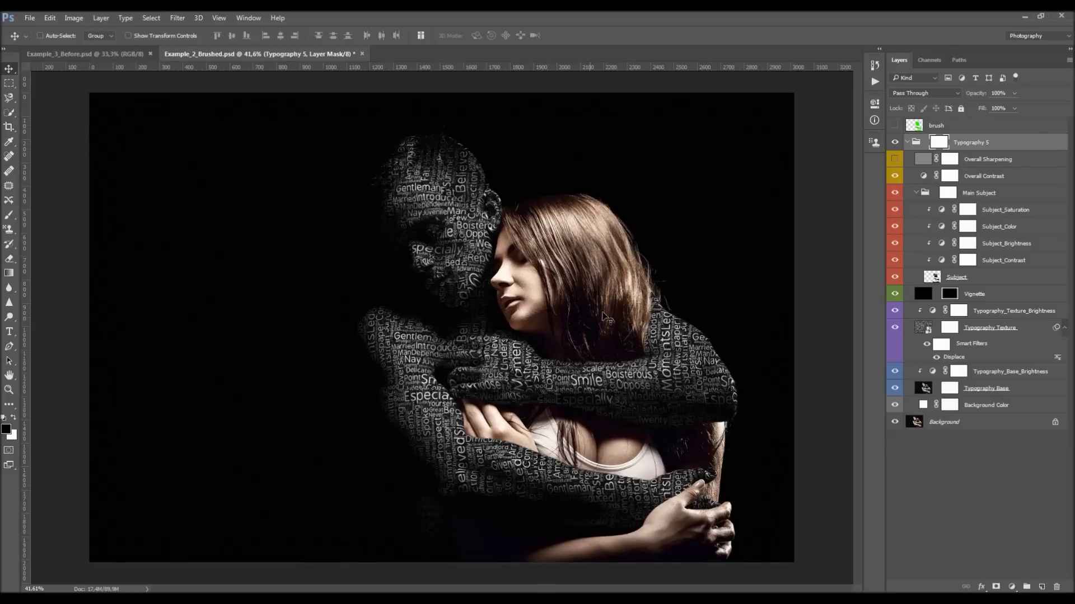
scroll(613, 303, "up", 1)
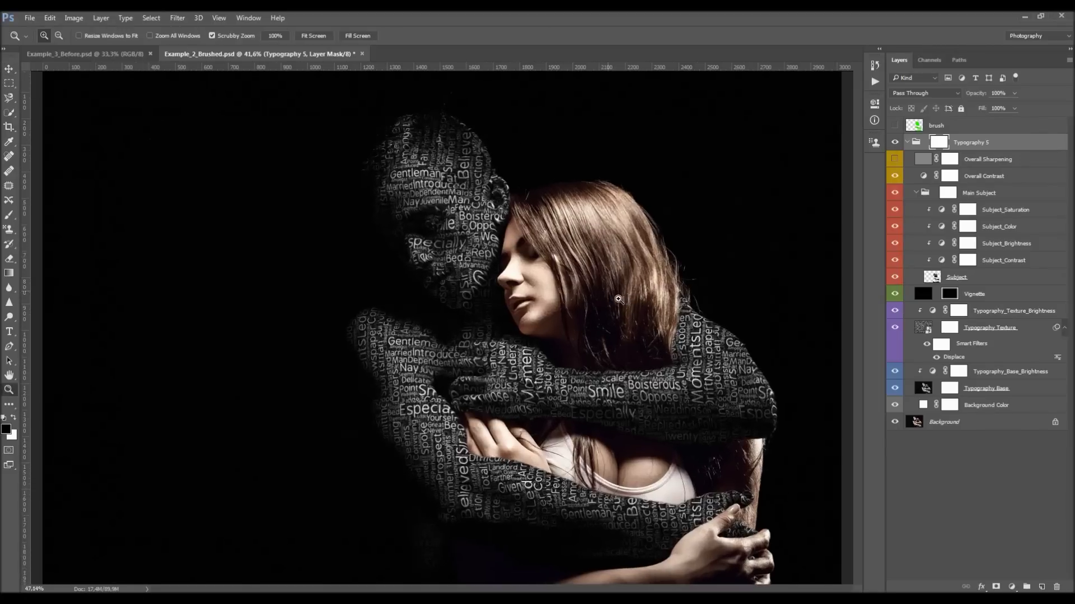
- Raise the black output level of the Typography_Base_Brightness Levels layer to 54 so text shows in the dark background
left_click(989, 401)
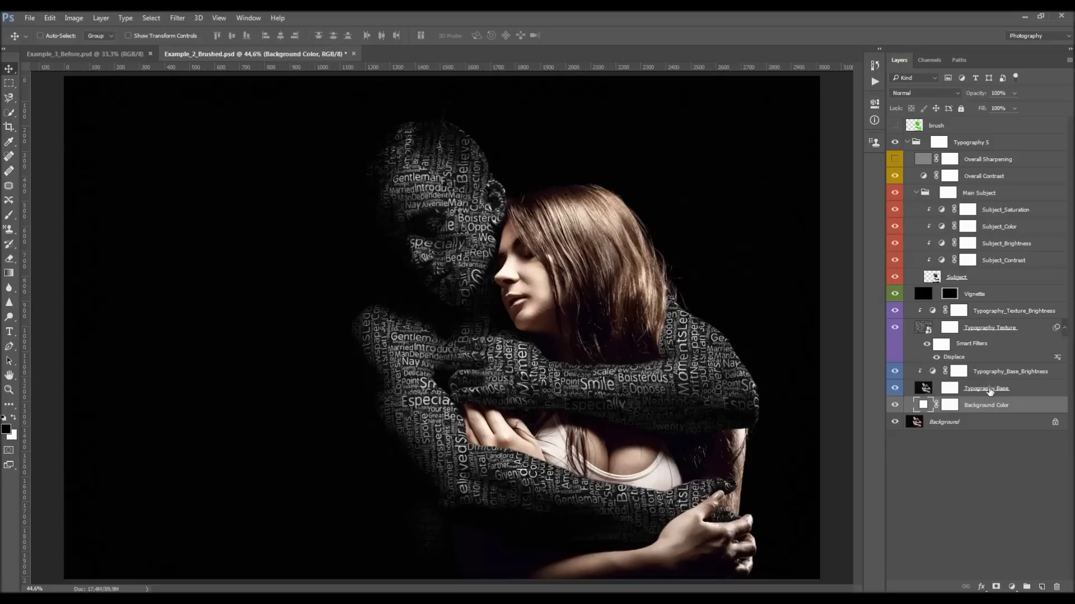
left_click(989, 390)
left_click(994, 375)
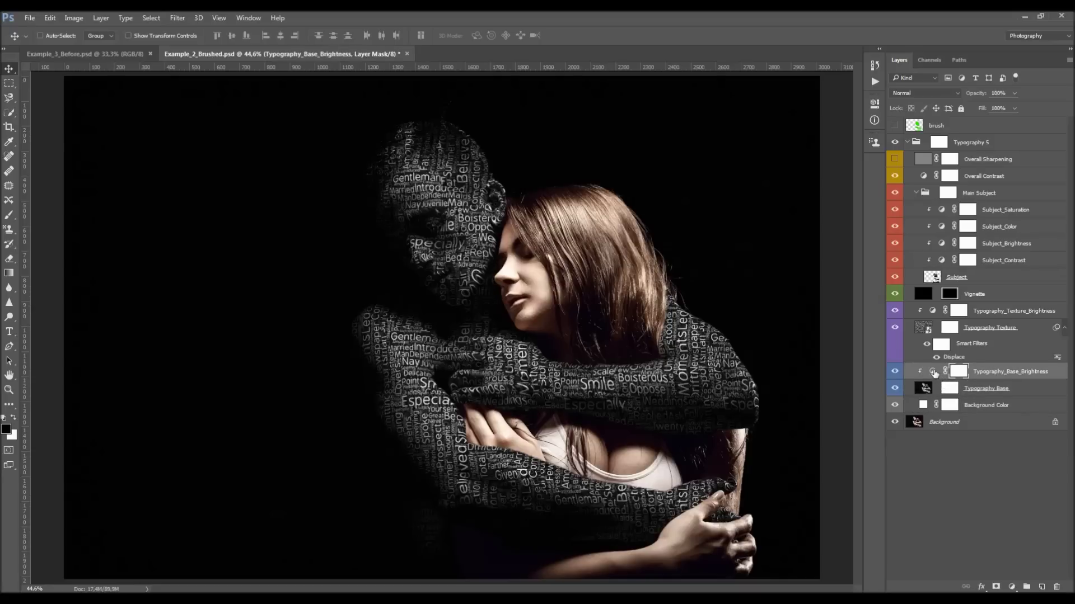
left_click(895, 372)
double_click(932, 371)
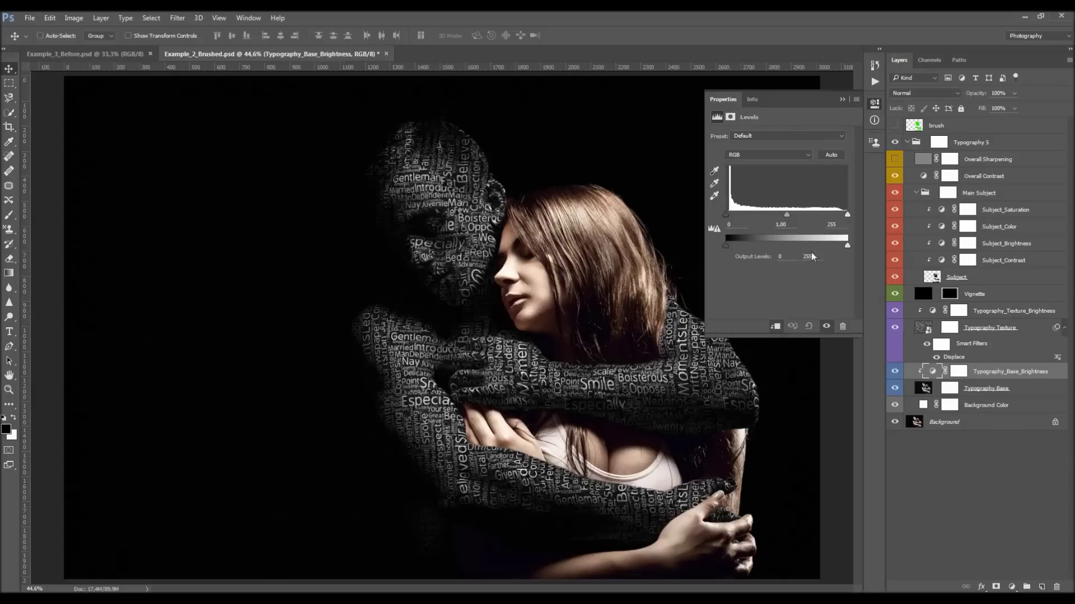
left_click_drag(726, 248, 753, 248)
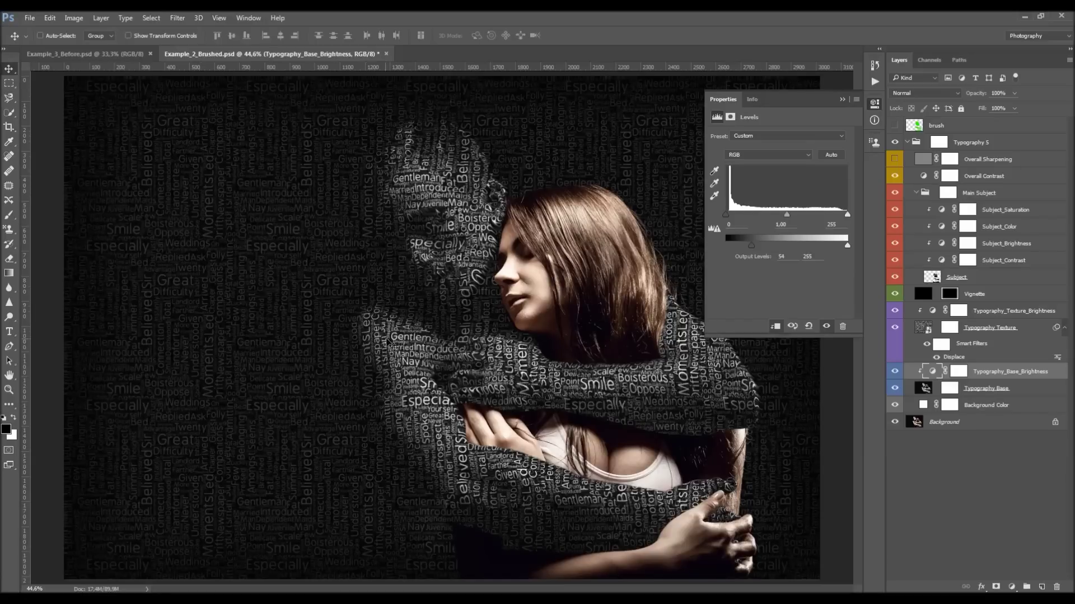
key("z")
left_click_drag(398, 319, 398, 311)
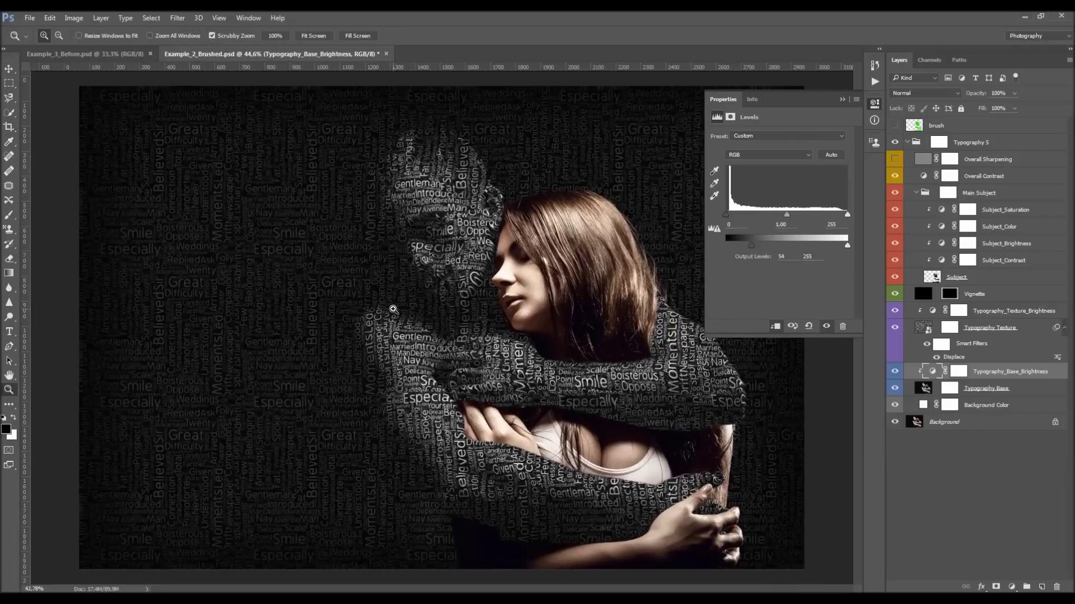
key("v")
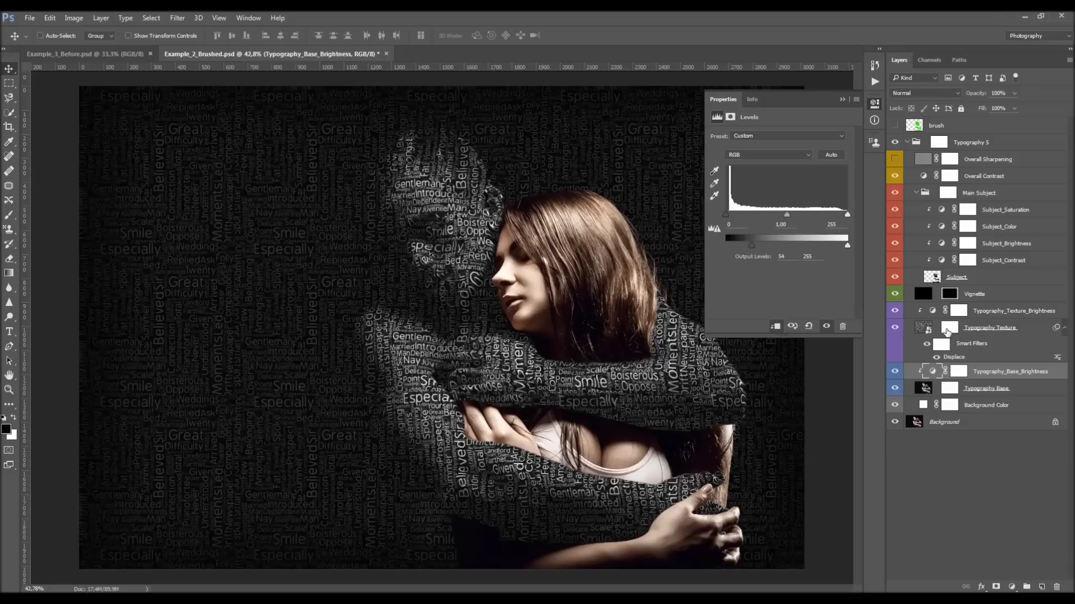
- Lower the white input level of the Typography_Texture_Brightness Levels layer and toggle the layer to compare the effect
left_click(986, 331)
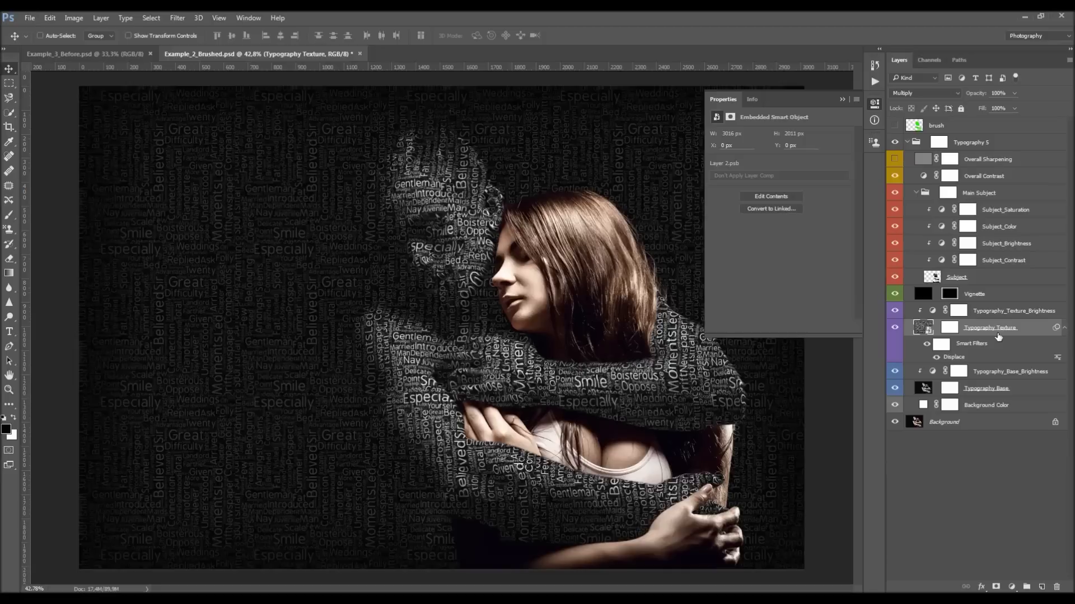
left_click(995, 312)
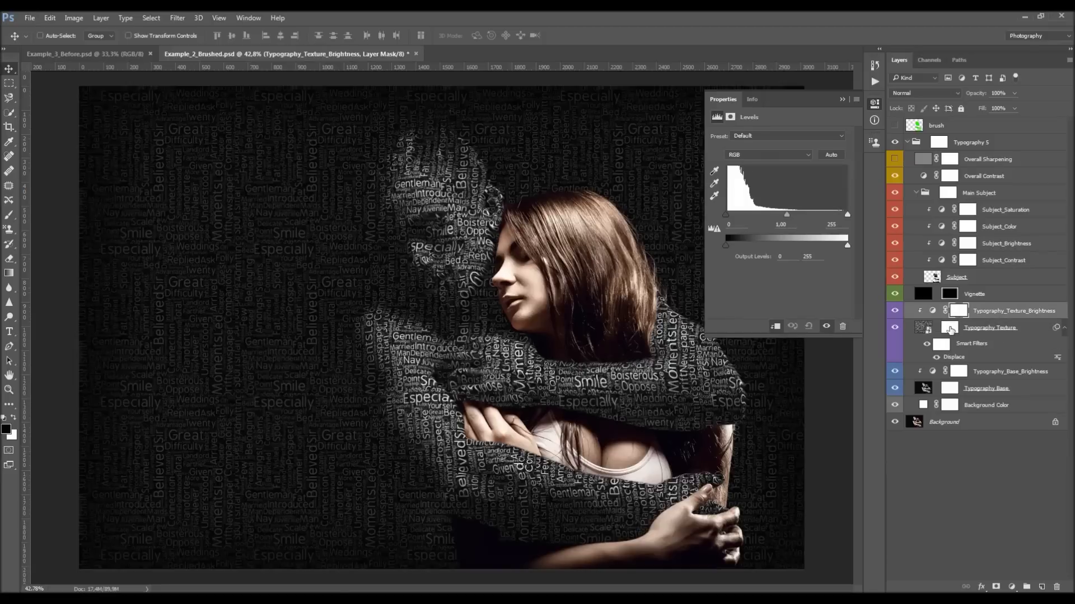
left_click(933, 311)
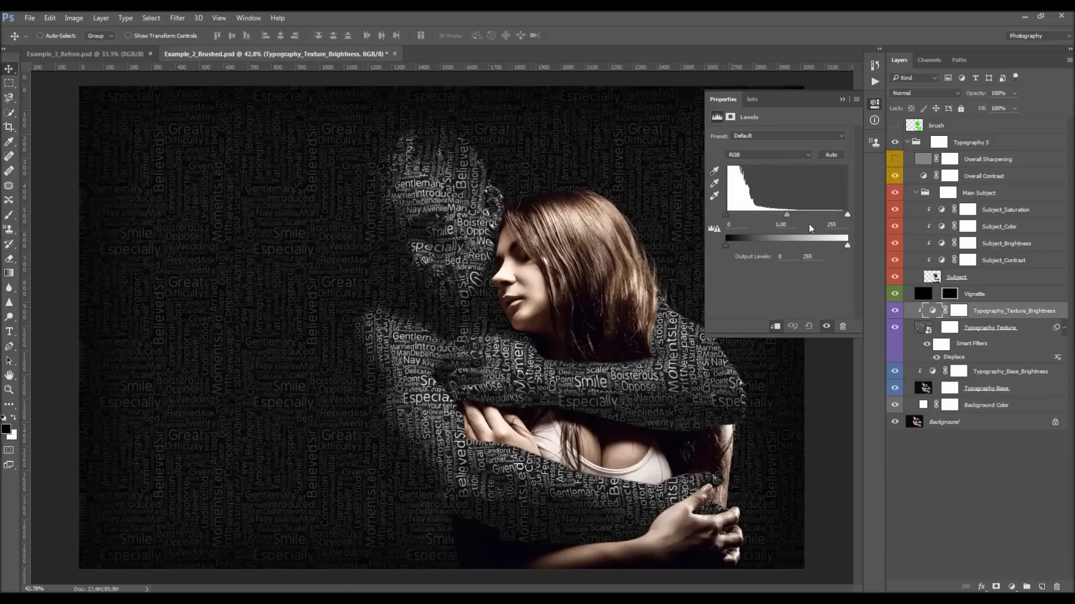
left_click_drag(847, 215, 833, 215)
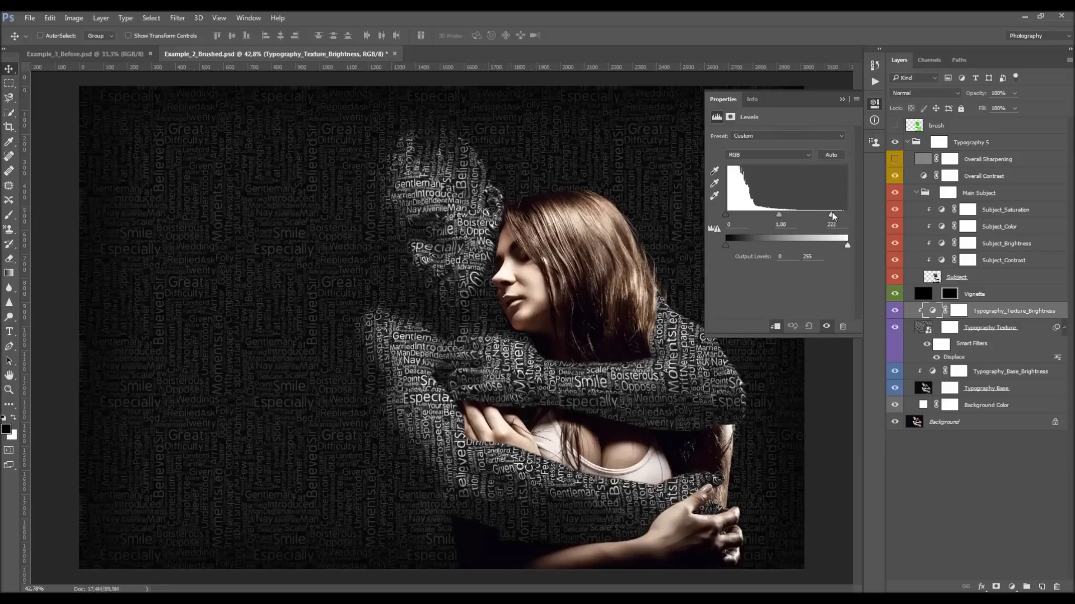
left_click_drag(832, 215, 836, 216)
left_click(895, 310)
left_click(895, 311)
- Toggle the Typography 5 group to compare with the original photo and review the Typography_Base_Brightness levels
left_click(986, 297)
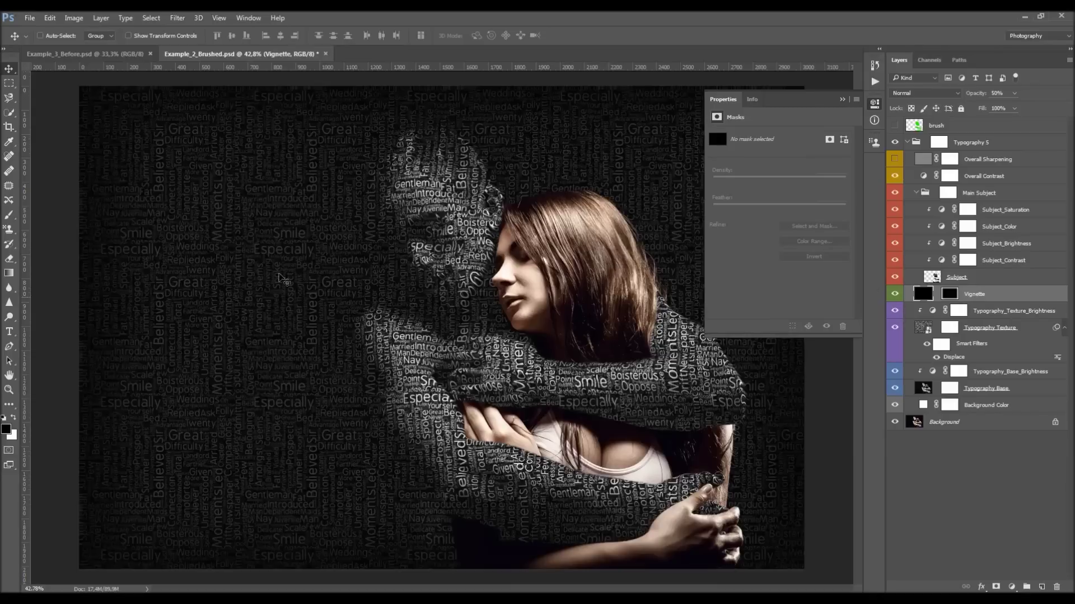
left_click(895, 142)
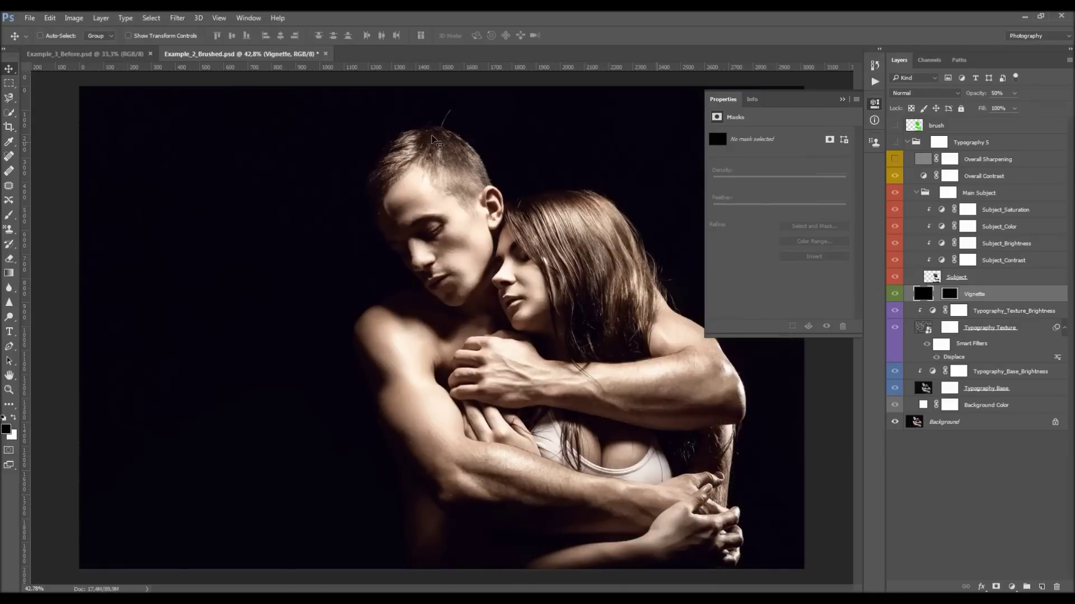
left_click(894, 142)
left_click(933, 372)
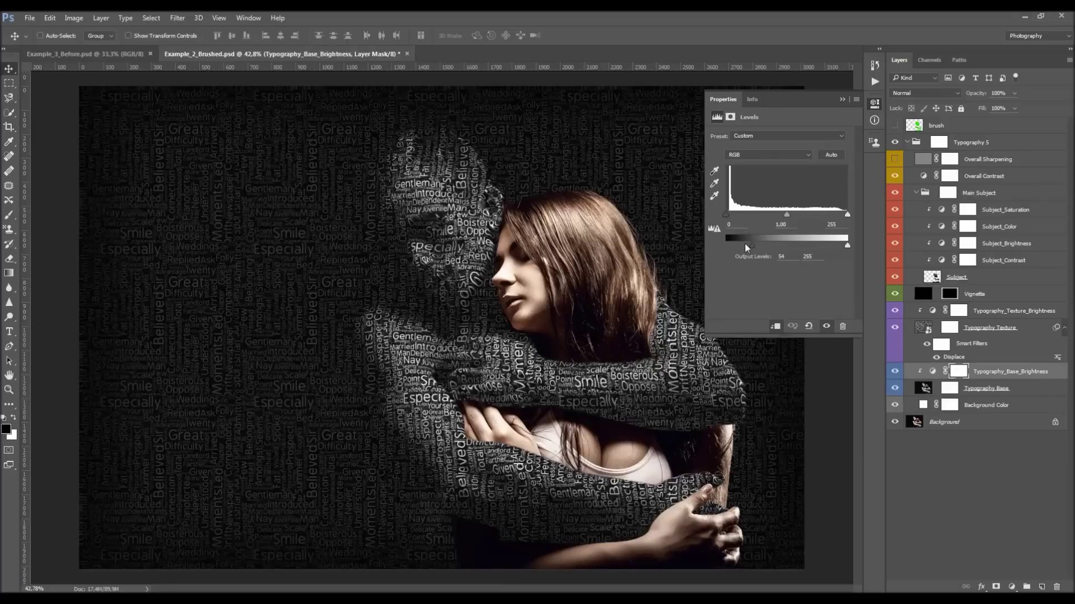
left_click(839, 99)
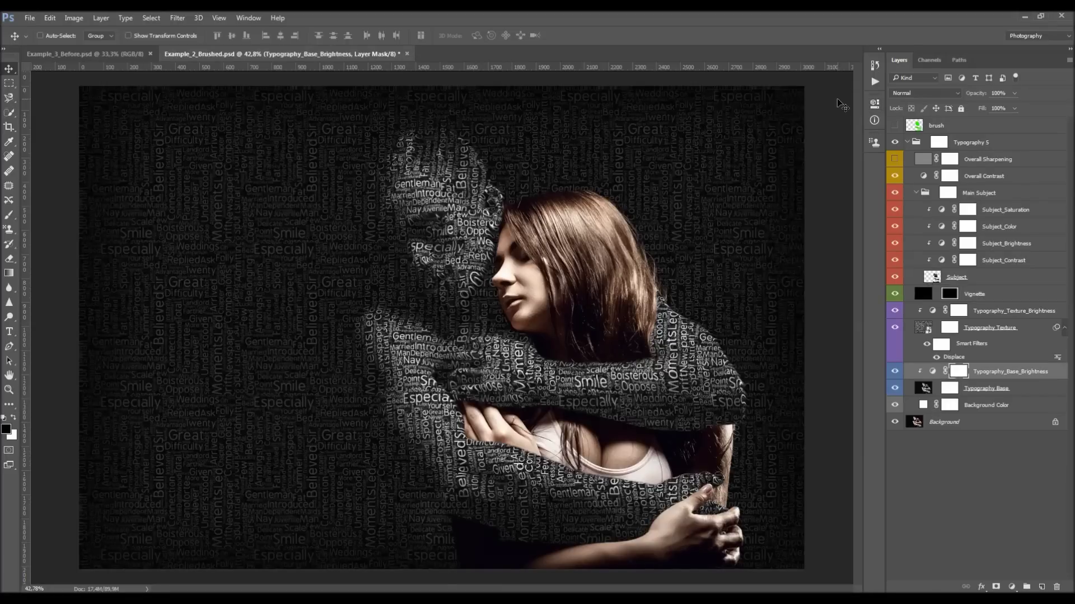
- Adjust the Vignette layer's opacity and toggle the layer to check how it darkens the edges
left_click(983, 298)
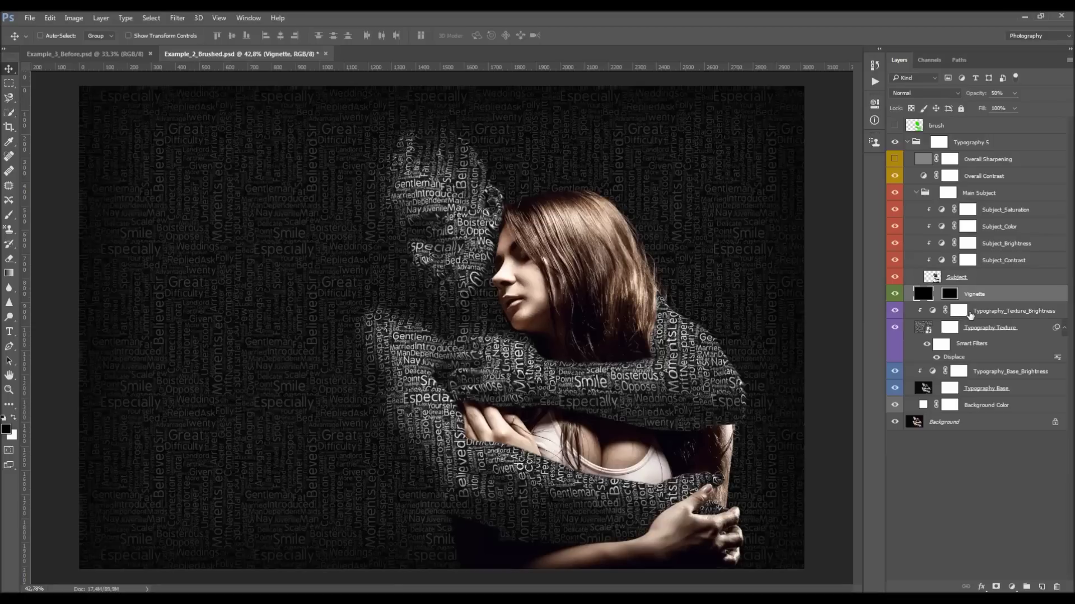
left_click(894, 292)
left_click(894, 292)
left_click_drag(980, 96, 784, 116)
left_click(895, 294)
left_click(896, 294)
- Adjust the opacity of the Subject_Contrast layer above the Subject layer
left_click(984, 280)
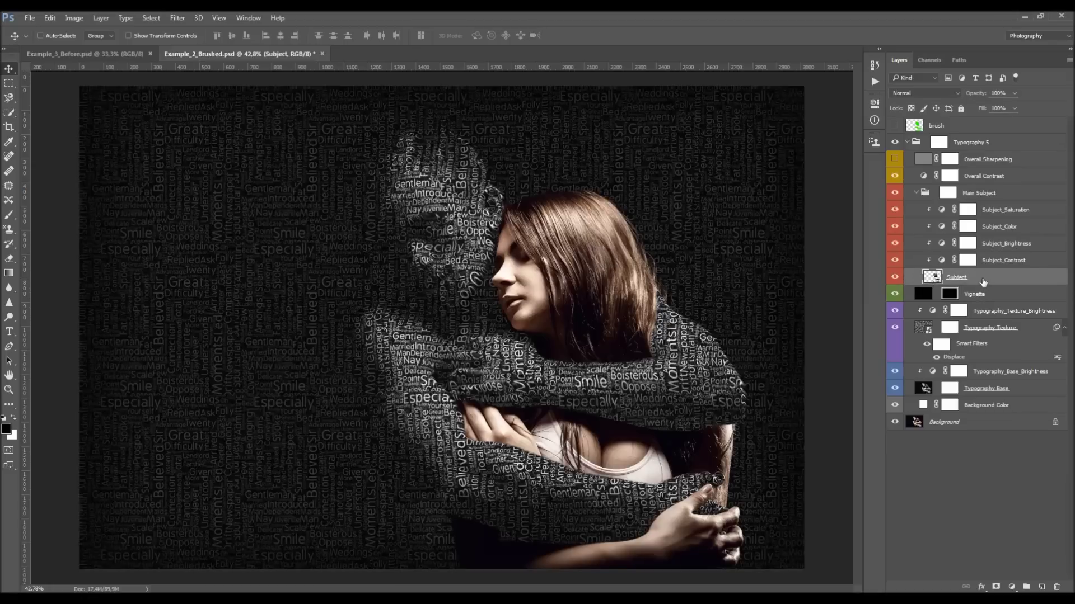
left_click(1014, 260)
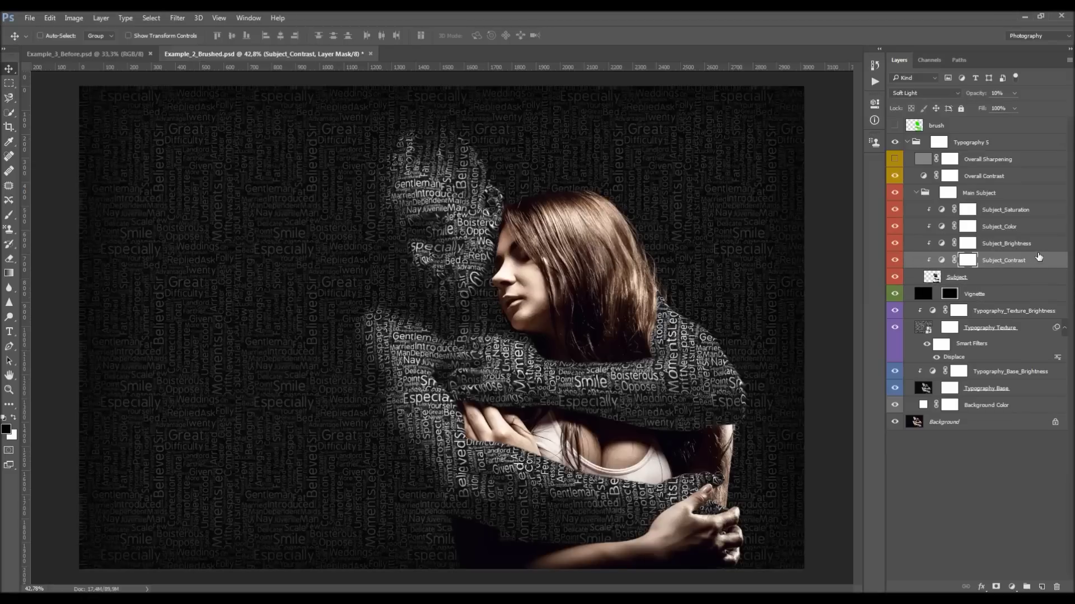
left_click_drag(980, 96, 964, 99)
key("Return")
- Brighten the woman on the Subject_Brightness Levels layer with a white input of 248 and midtones of 1.05
left_click(999, 248)
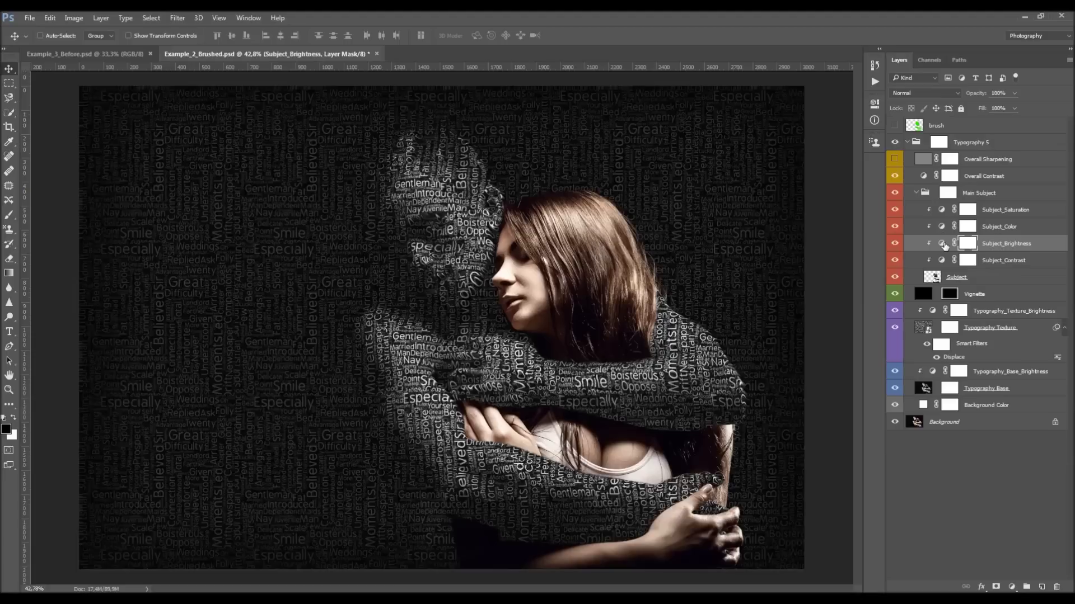
double_click(943, 245)
left_click_drag(846, 216, 782, 216)
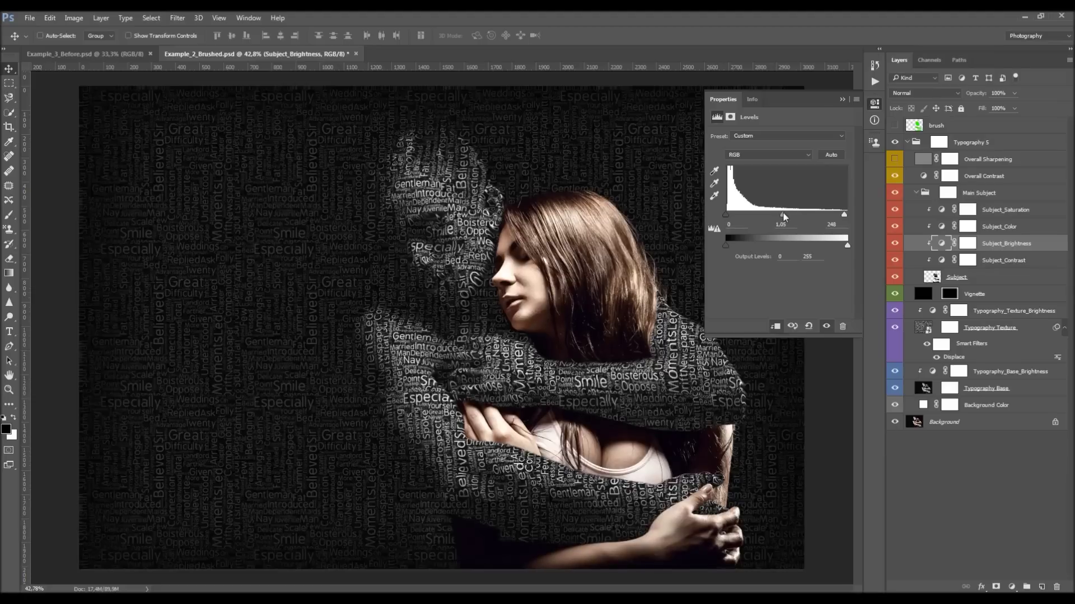
- Tint the woman on the Subject_Color Color Balance layer with midtones of red +3, green +5 and blue +2, checking the layer on and off
left_click(995, 227)
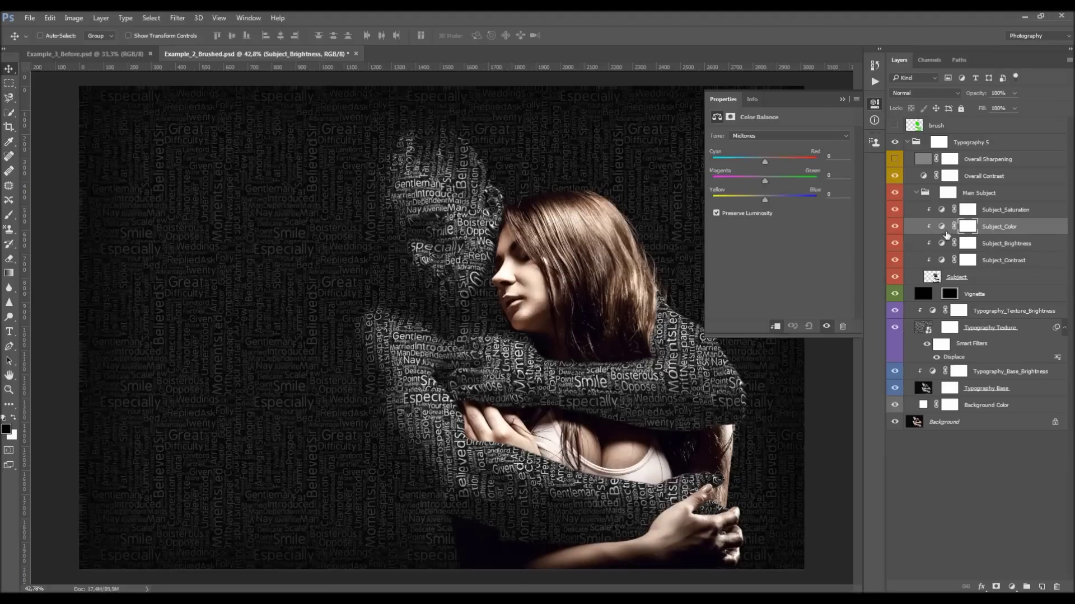
left_click(941, 227)
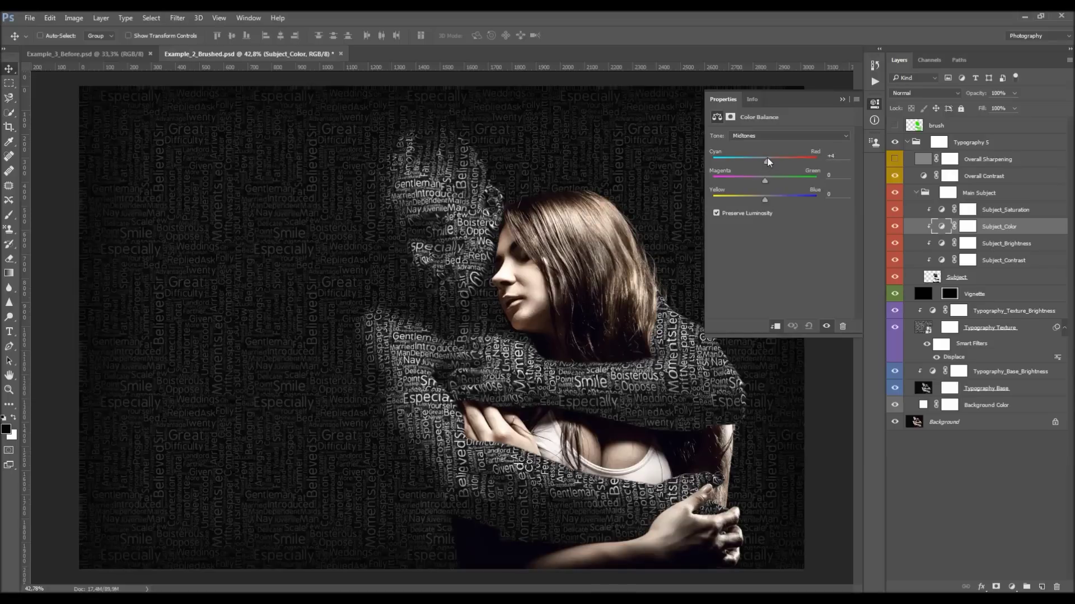
left_click_drag(768, 158, 766, 158)
left_click_drag(766, 199, 764, 199)
left_click(895, 227)
left_click(895, 226)
- Review the Shadows, Midtones and Highlights tone ranges of the Subject_Color layer and compare the image with the layer off and on
left_click(758, 136)
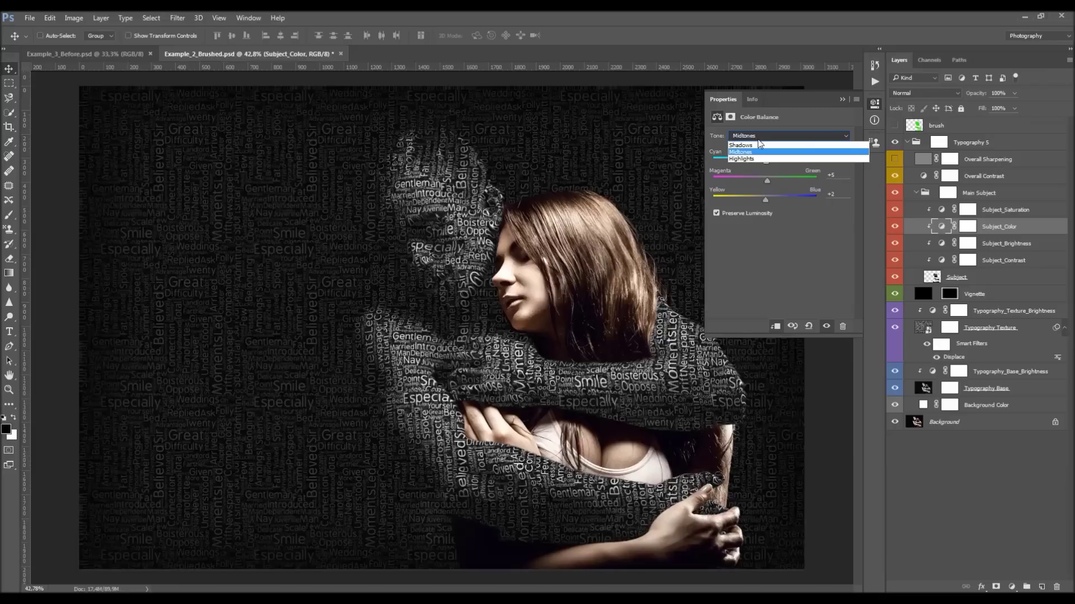
left_click(754, 152)
left_click(756, 136)
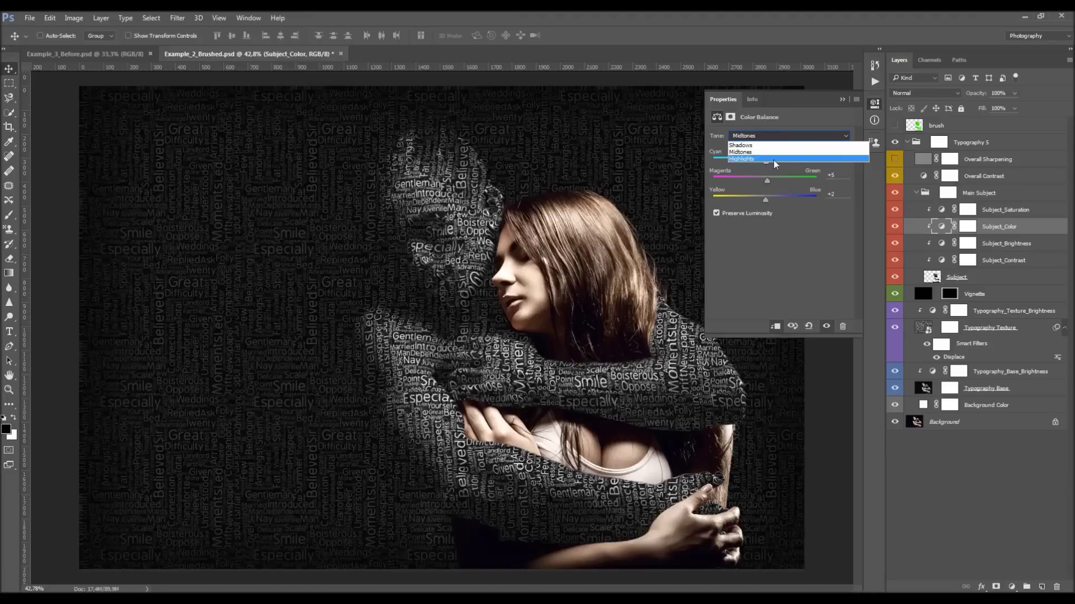
left_click(760, 145)
left_click(759, 136)
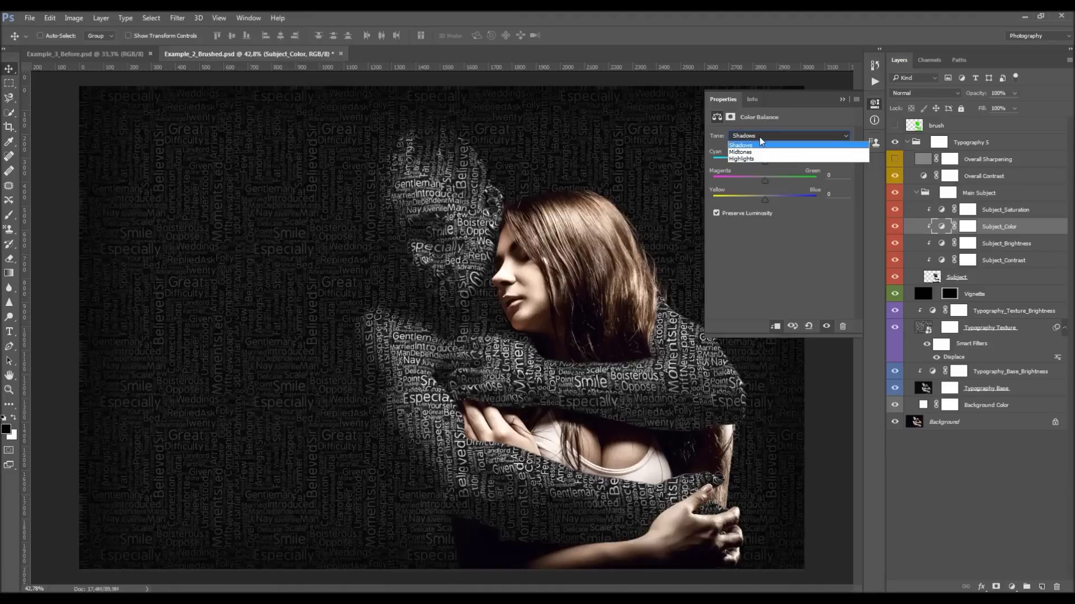
left_click(753, 151)
left_click(755, 136)
left_click(757, 159)
left_click(762, 138)
left_click(824, 153)
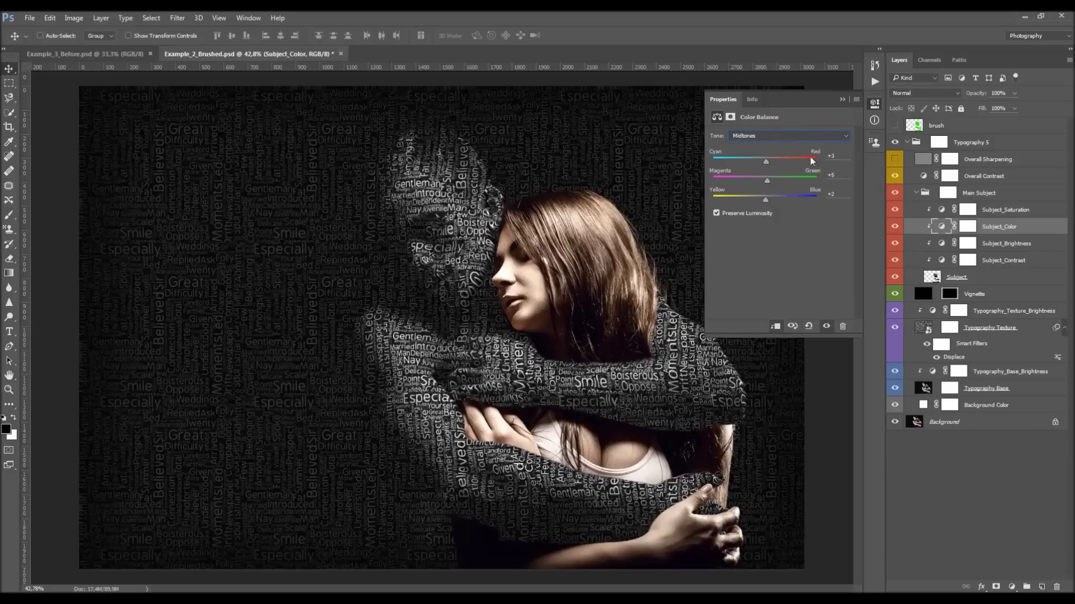
left_click(896, 226)
left_click(895, 227)
- Lower the saturation on the Subject_Saturation layer and set the Overall Contrast layer's opacity to 19%
left_click(941, 210)
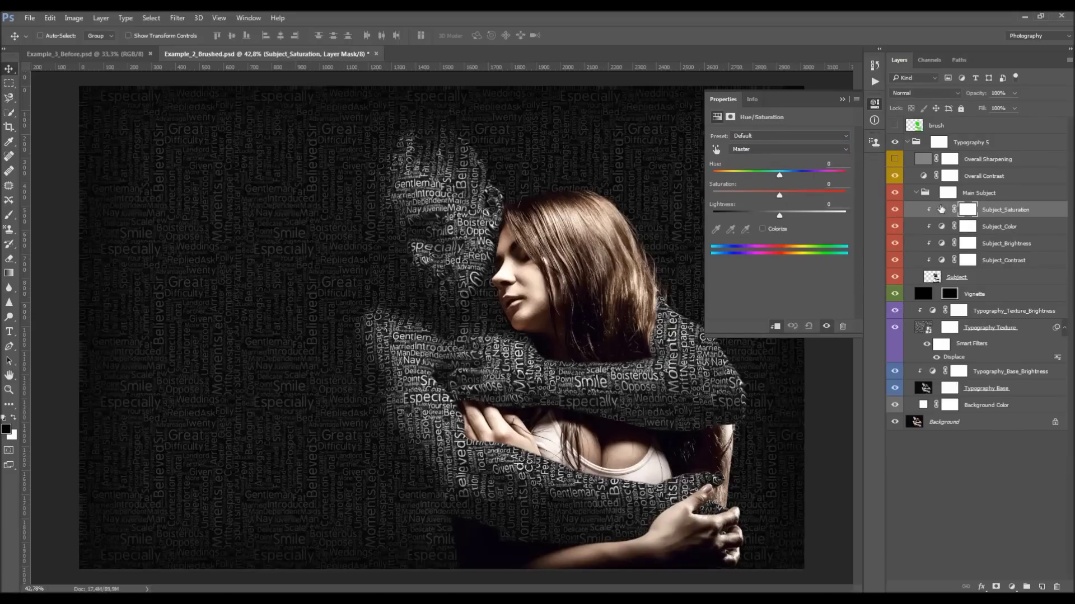
left_click_drag(779, 195, 770, 198)
left_click(992, 178)
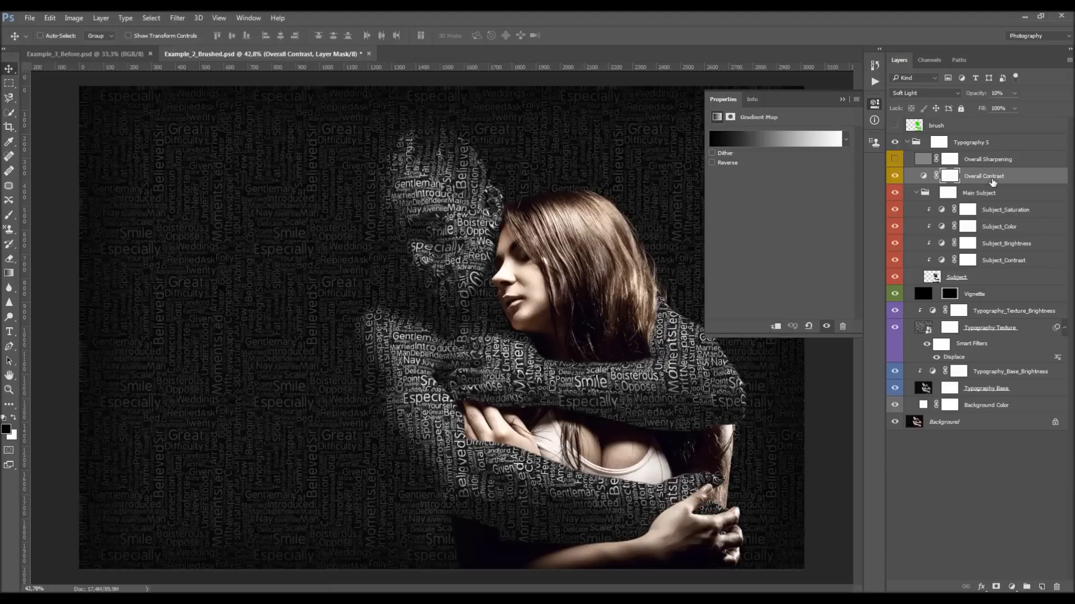
left_click_drag(978, 94, 733, 112)
- Delete the Overall Sharpening layer and stamp all visible layers into a new layer above Overall Contrast
left_click(1002, 159)
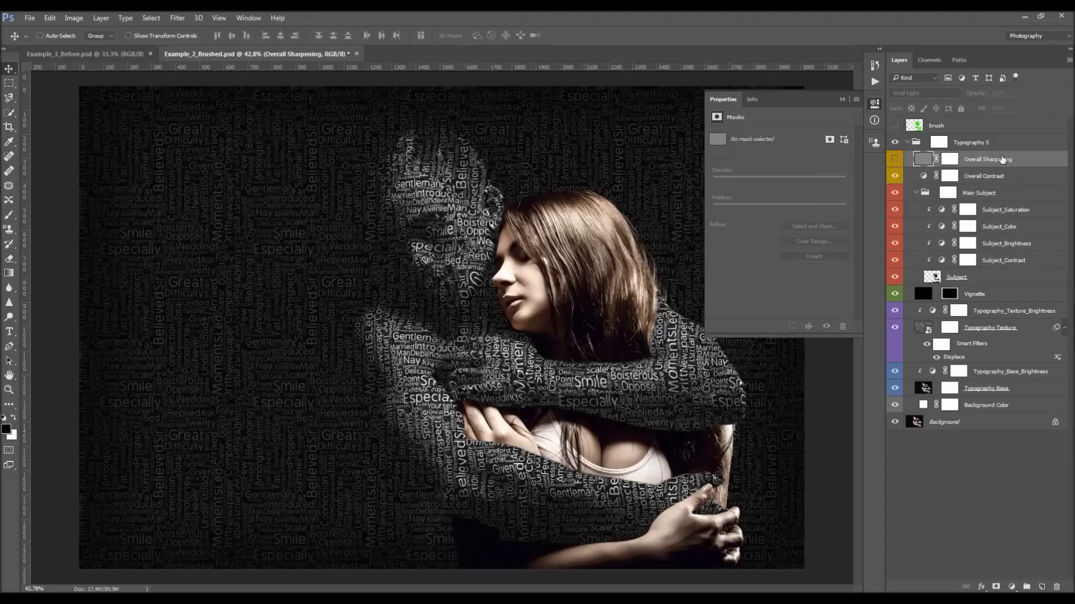
key("Delete")
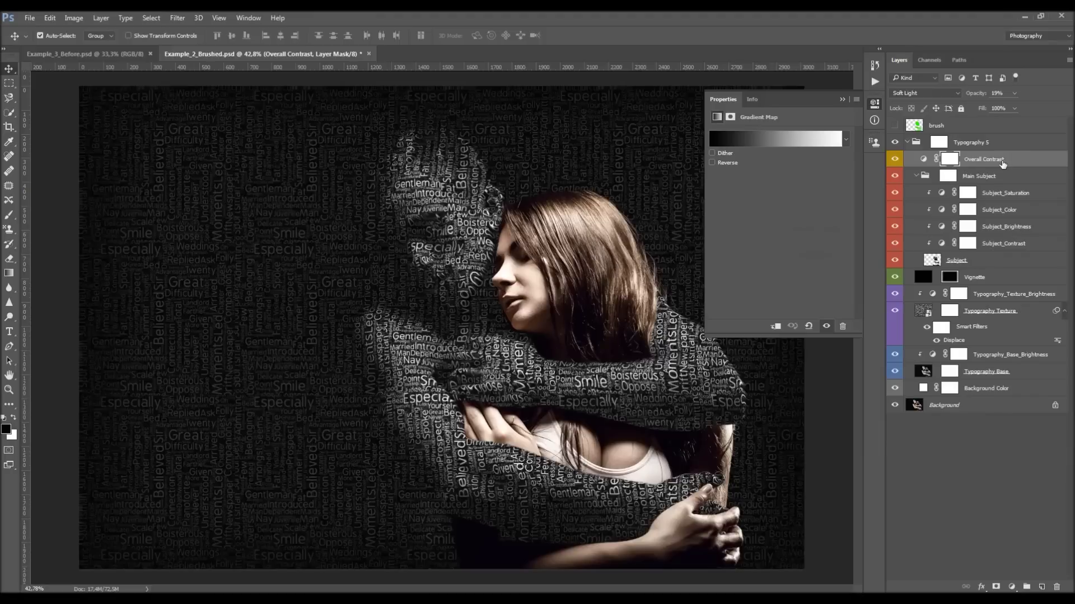
key("ctrl+shift+alt+e")
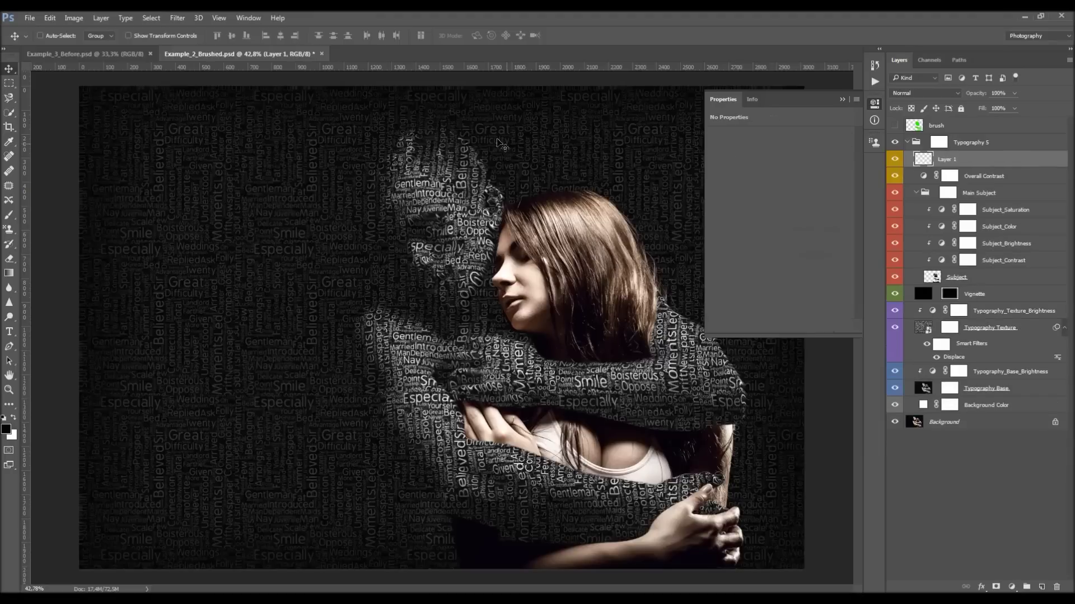
key("ctrl")
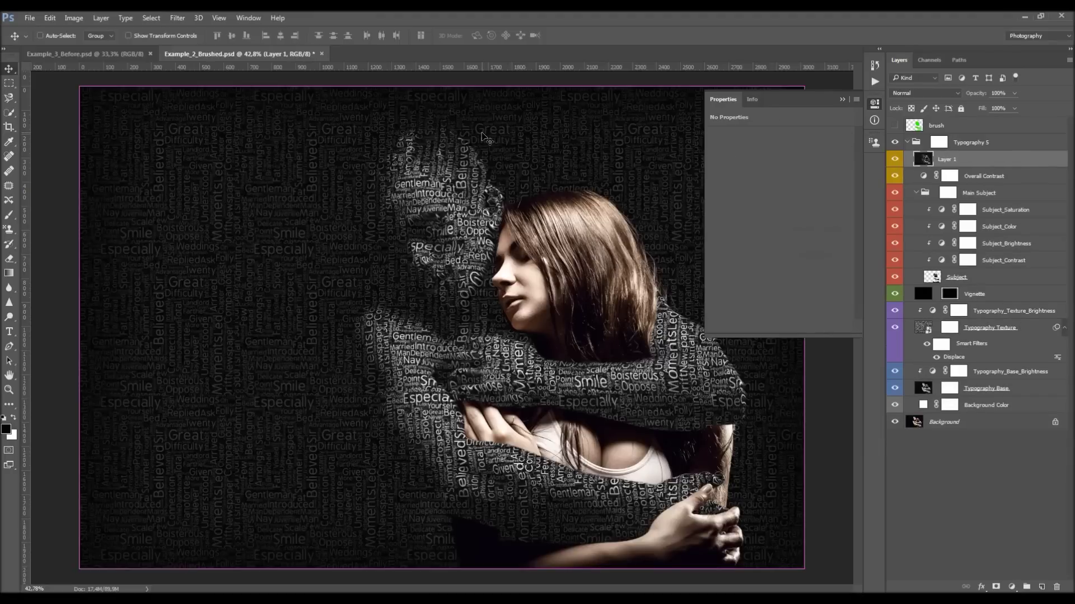
key("ctrl")
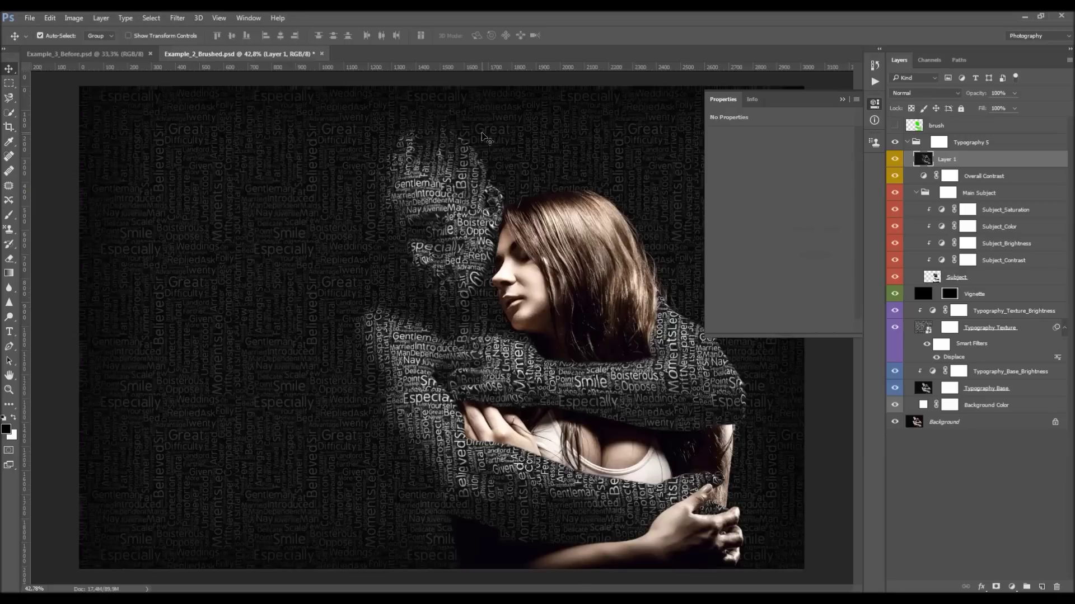
- Desaturate the stamped layer and apply the High Pass filter to it
key("ctrl+shift+u")
left_click(178, 18)
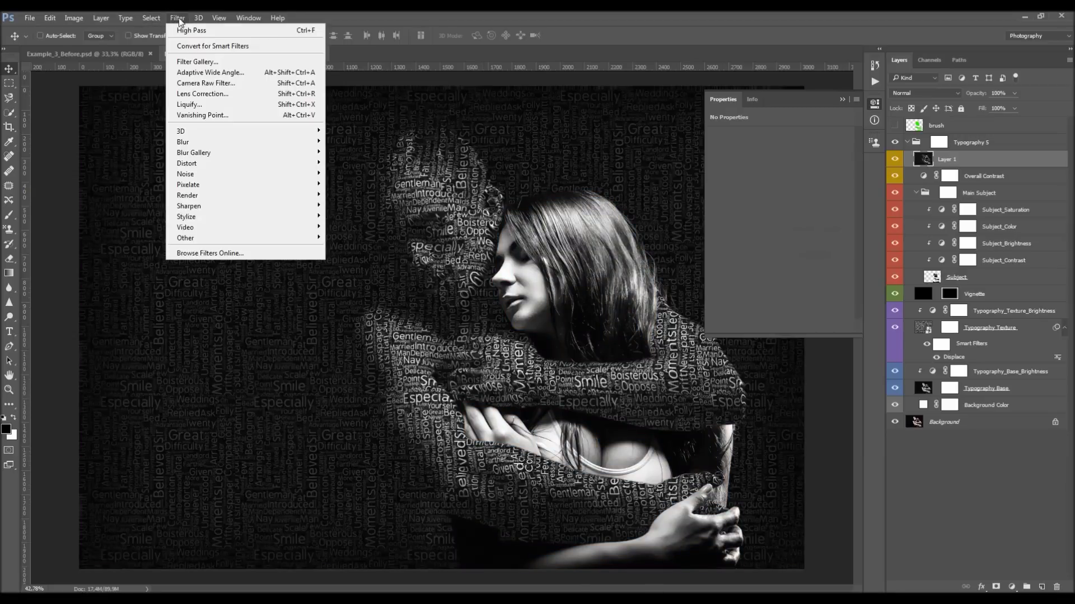
left_click(204, 30)
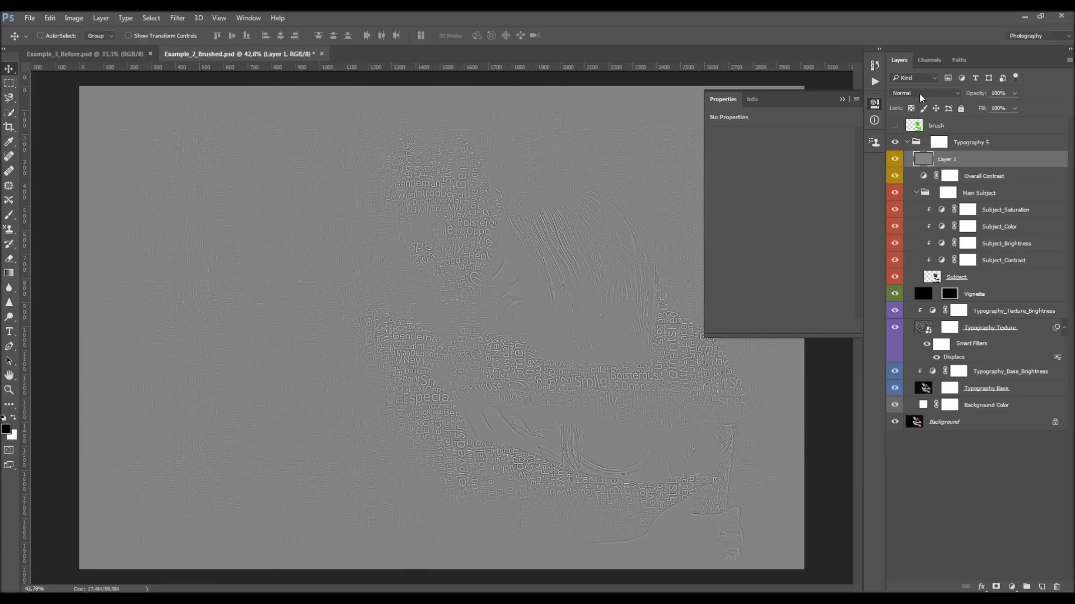
left_click(177, 18)
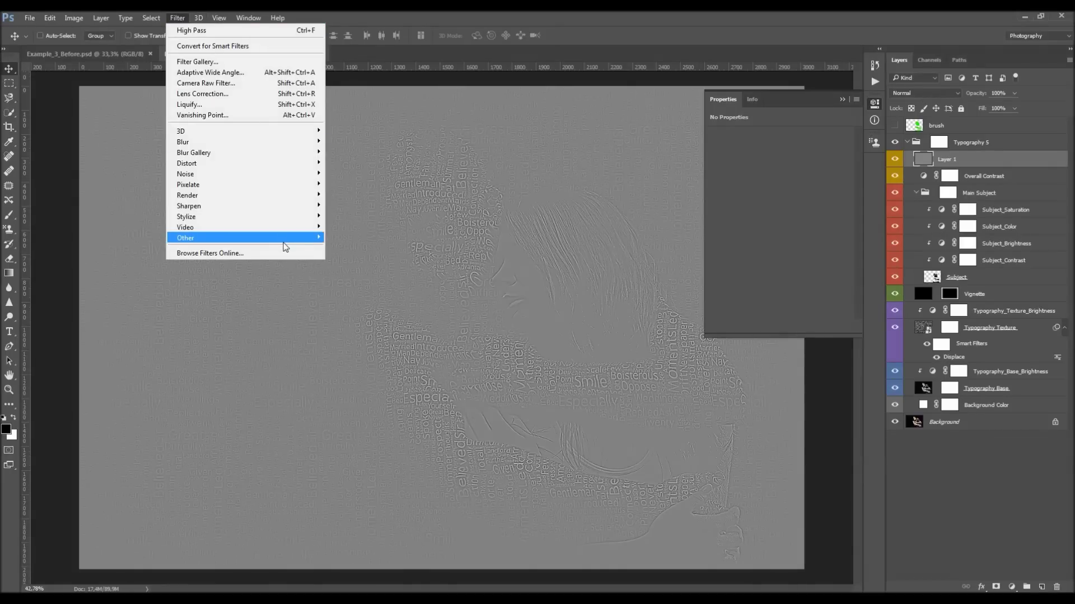
mouse_move(285, 239)
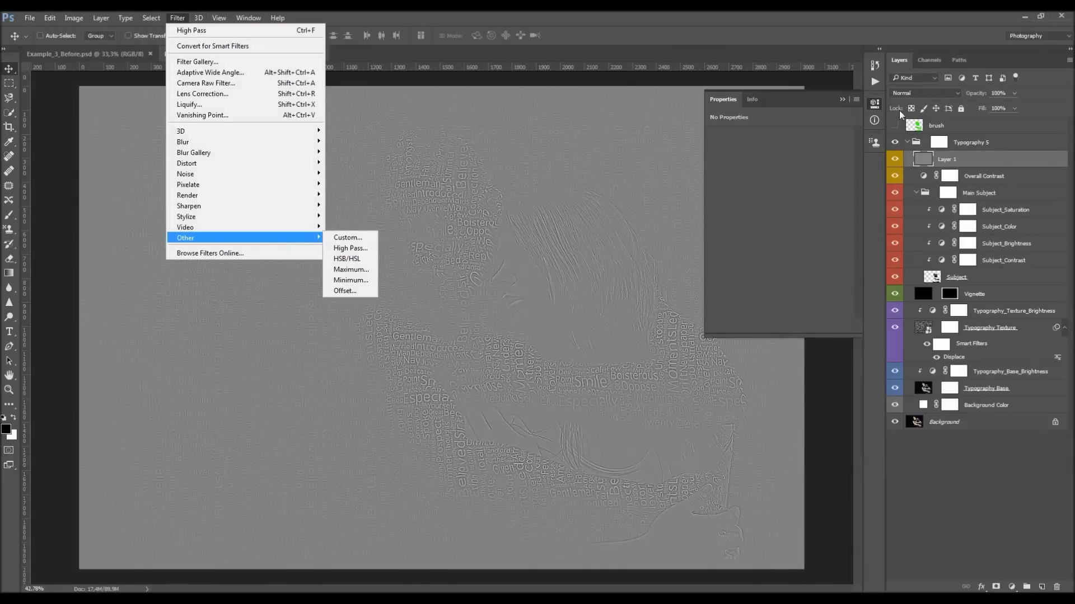
- Set the High Pass layer's blend mode to Vivid Light and toggle the Typography 5 group to compare with the original photo
left_click(923, 93)
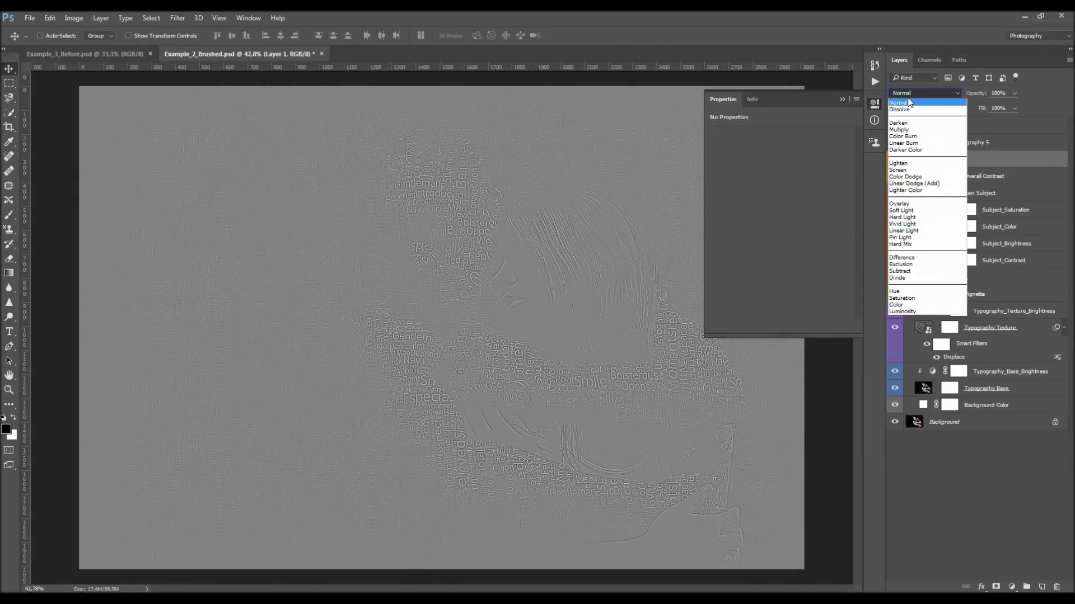
left_click(921, 226)
left_click(842, 99)
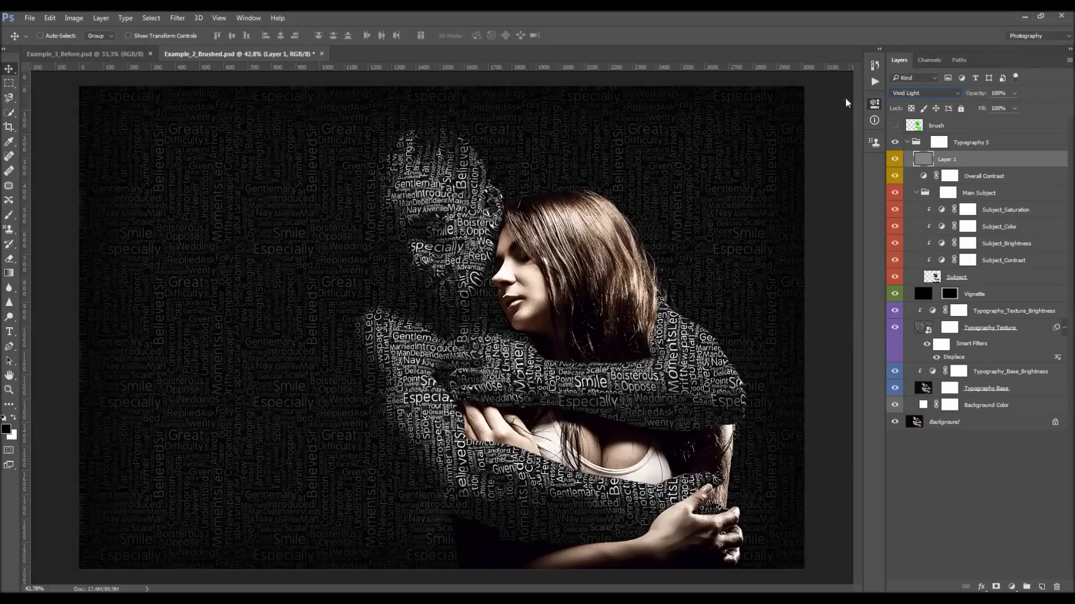
left_click(905, 142)
left_click(895, 143)
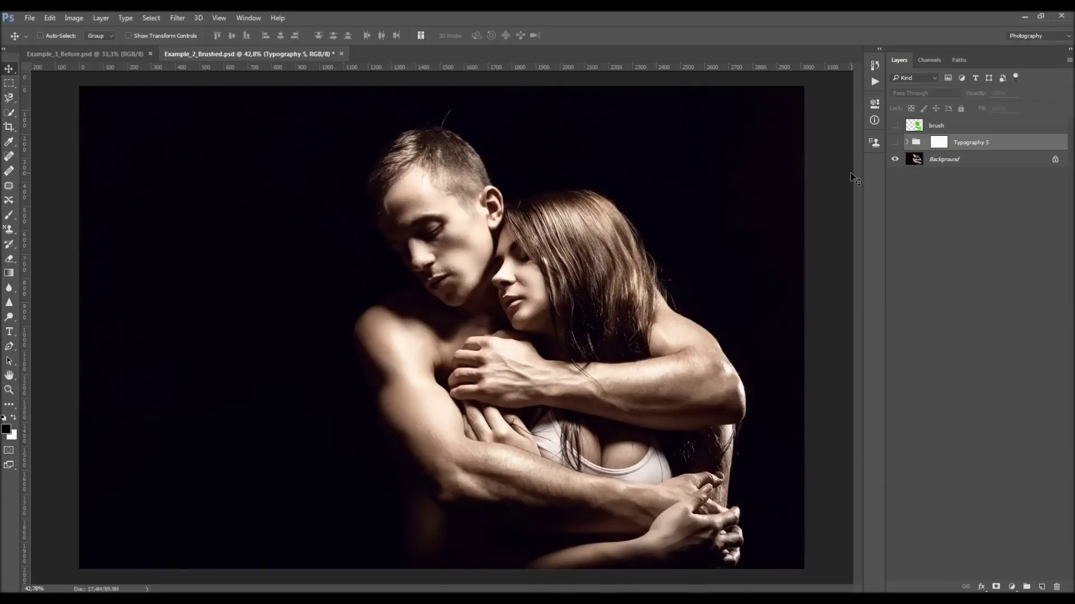
left_click(895, 142)
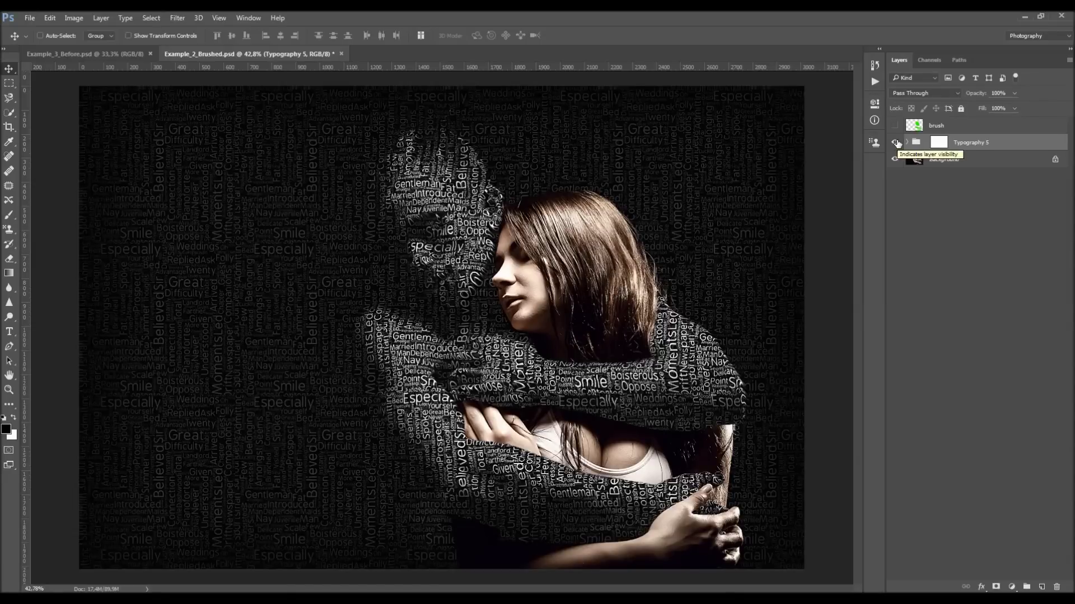
- Close the Example_2_Brushed.psd document without saving its changes
key("z")
mouse_move(706, 193)
left_mouse_down()
mouse_move(643, 163)
mouse_move(697, 192)
left_mouse_up()
key("v")
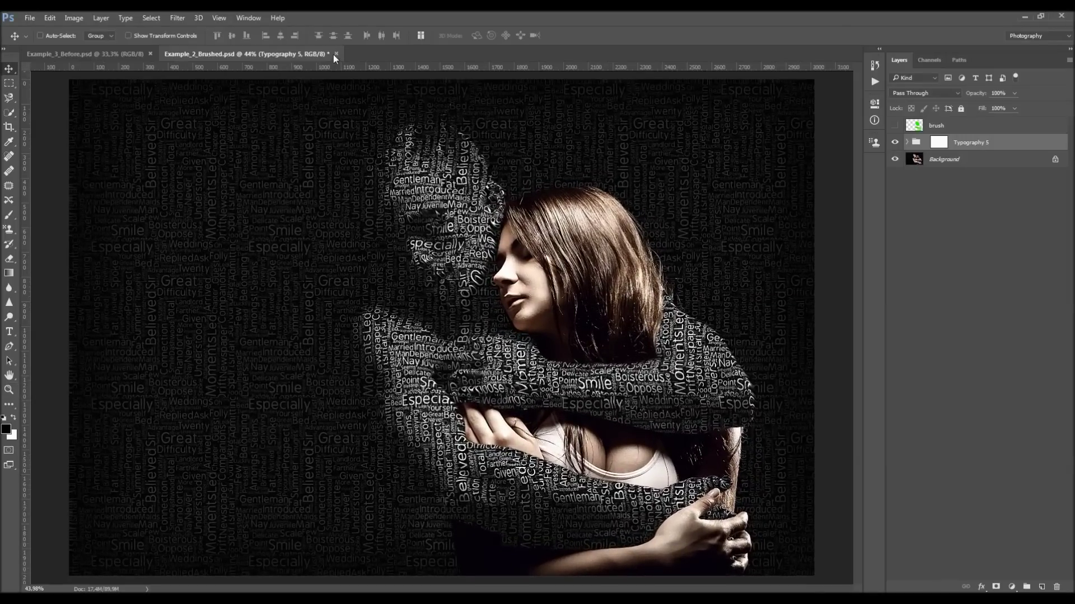
left_click(334, 54)
left_click(518, 261)
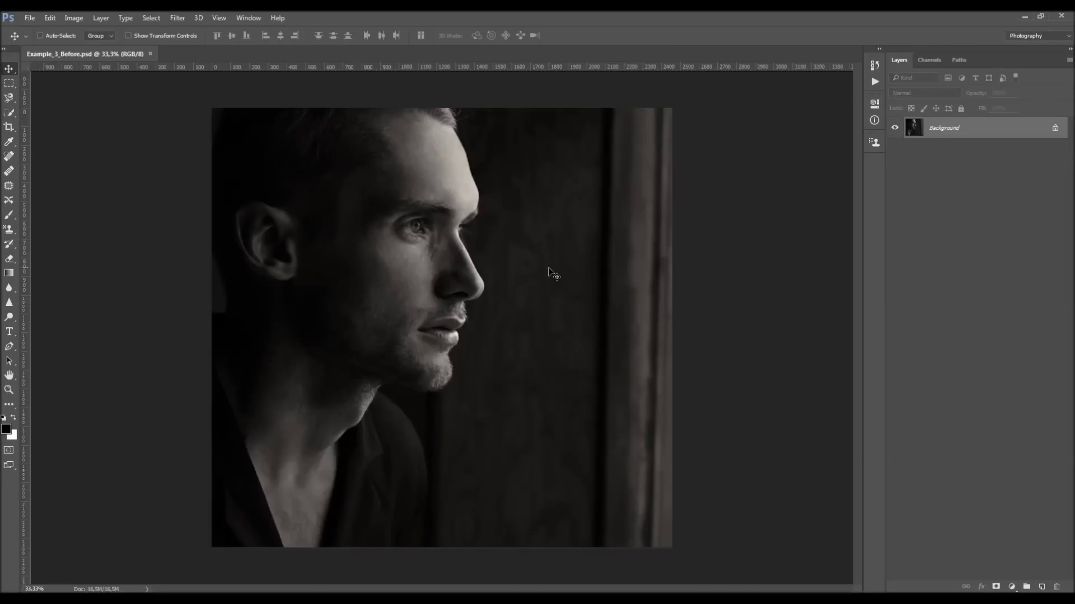
key("z")
left_click_drag(532, 233, 542, 242)
key("v")
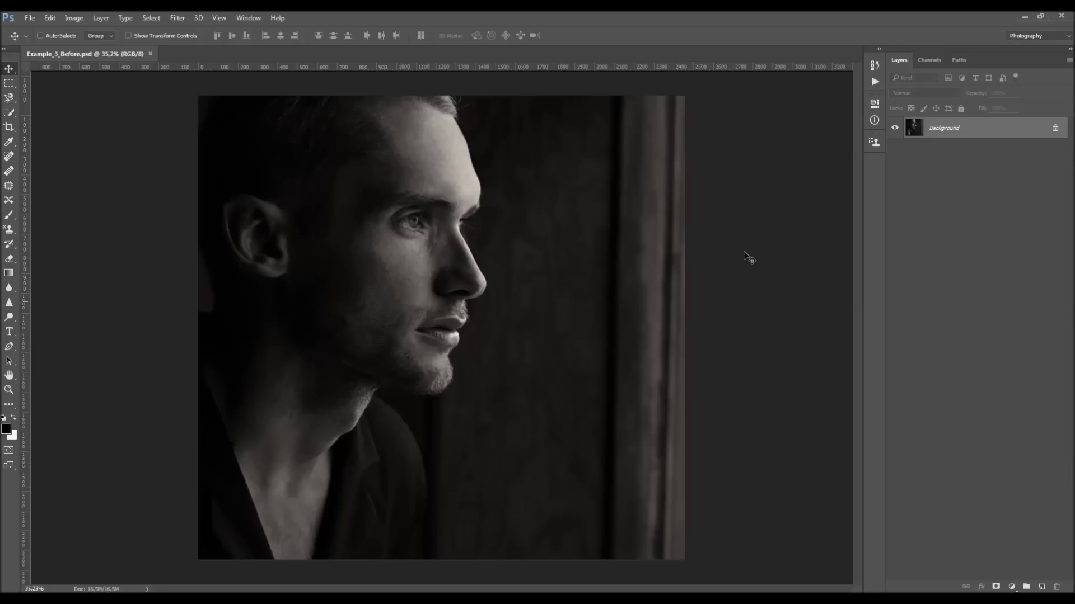
key("z")
left_click_drag(511, 214, 513, 215)
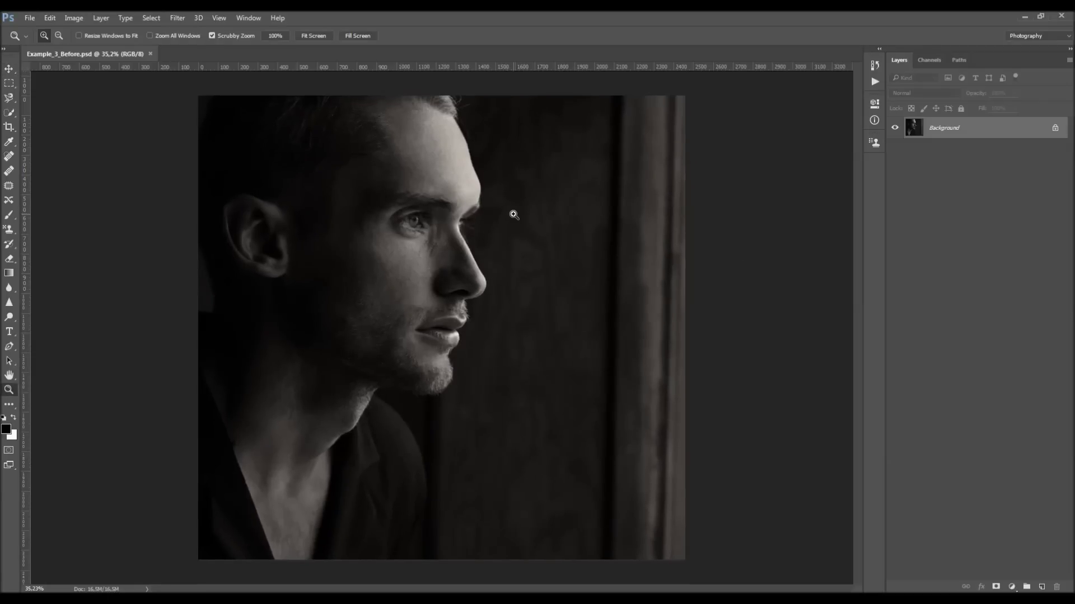
key("v")
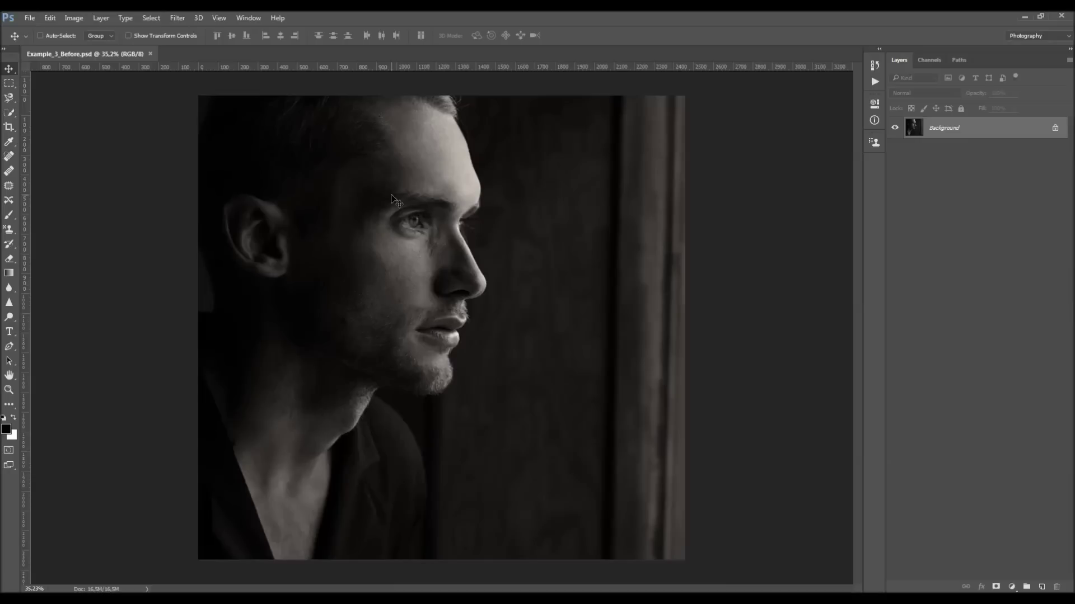
- Create a new layer named "brush" above the Background of Example_3_Before.psd
left_click(101, 18)
mouse_move(168, 29)
left_click(240, 30)
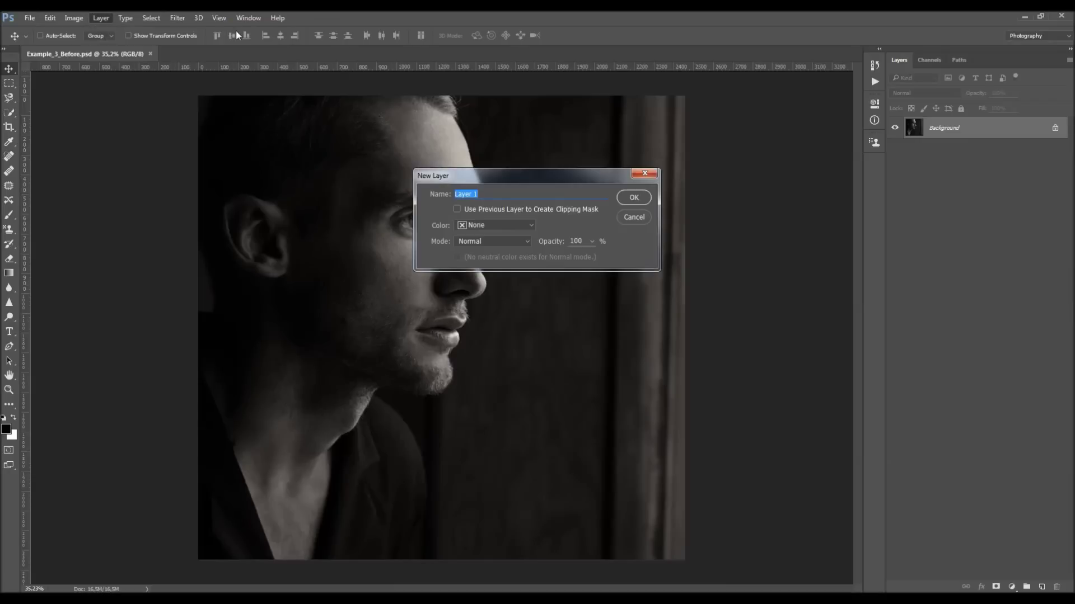
type("brush")
key("Return")
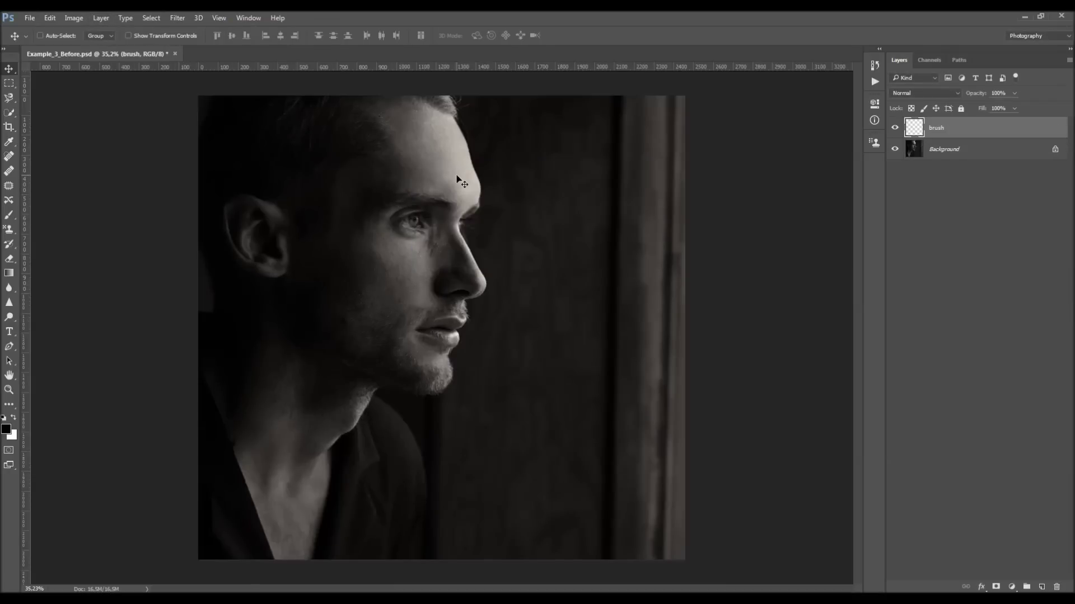
- Paint a loose white zigzag with an enlarged soft brush across the man's face and into the background on the brush layer
key("b")
key("x")
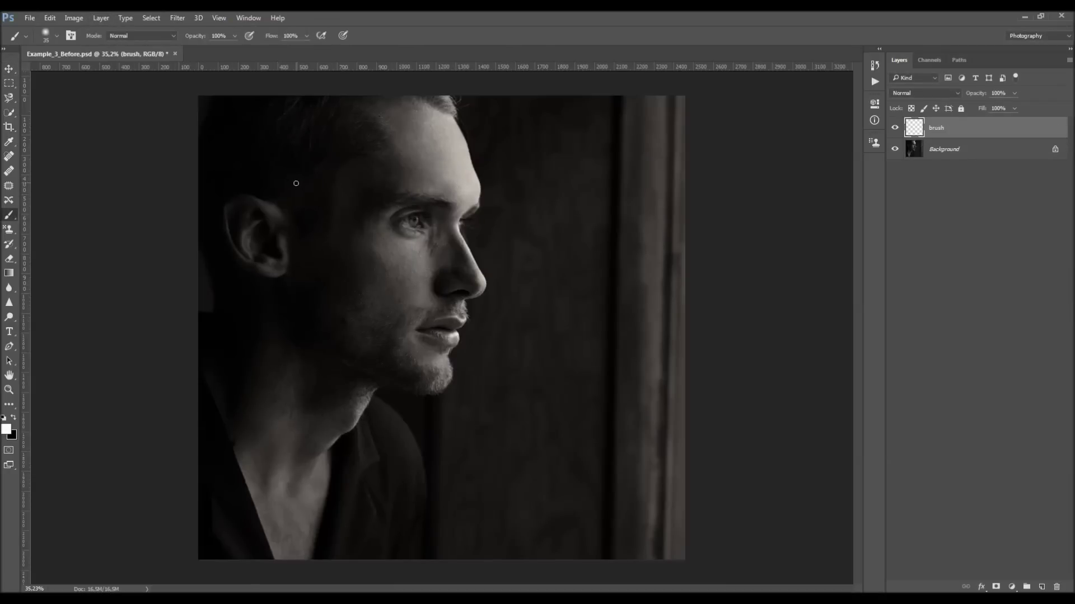
key("bracketright")
key("bracketright")
key("bracketright")
key("bracketright")
key("bracketright")
key("bracketright")
key("bracketright")
key("bracketright")
key("bracketleft")
mouse_move(234, 217)
left_mouse_down()
mouse_move(347, 170)
mouse_move(543, 311)
mouse_move(546, 343)
left_mouse_up()
key("v")
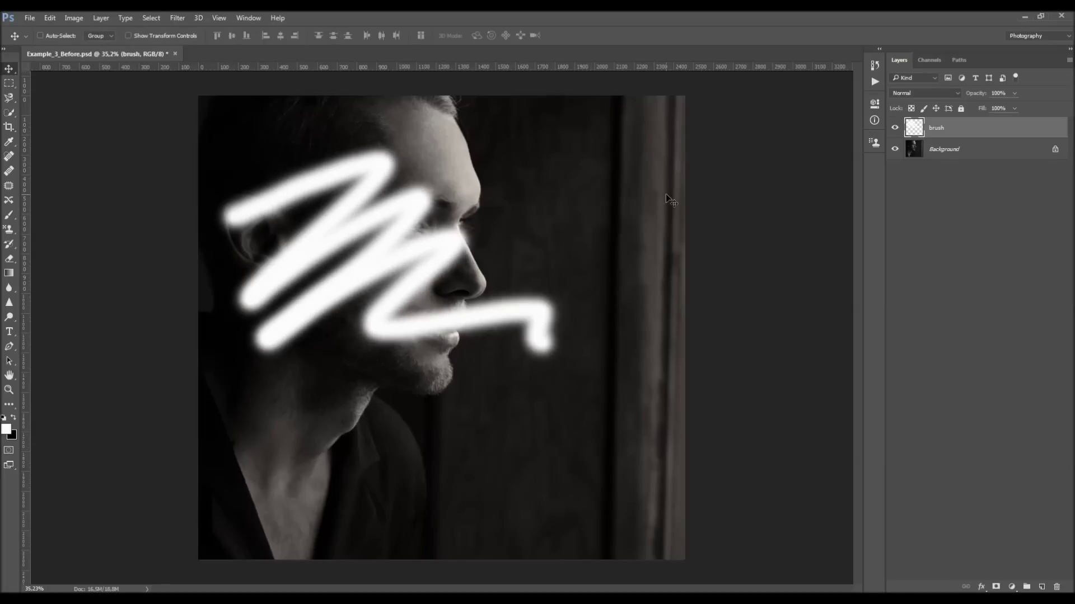
- Run the Typography 5 action on the brushed photo of the man
left_click(871, 85)
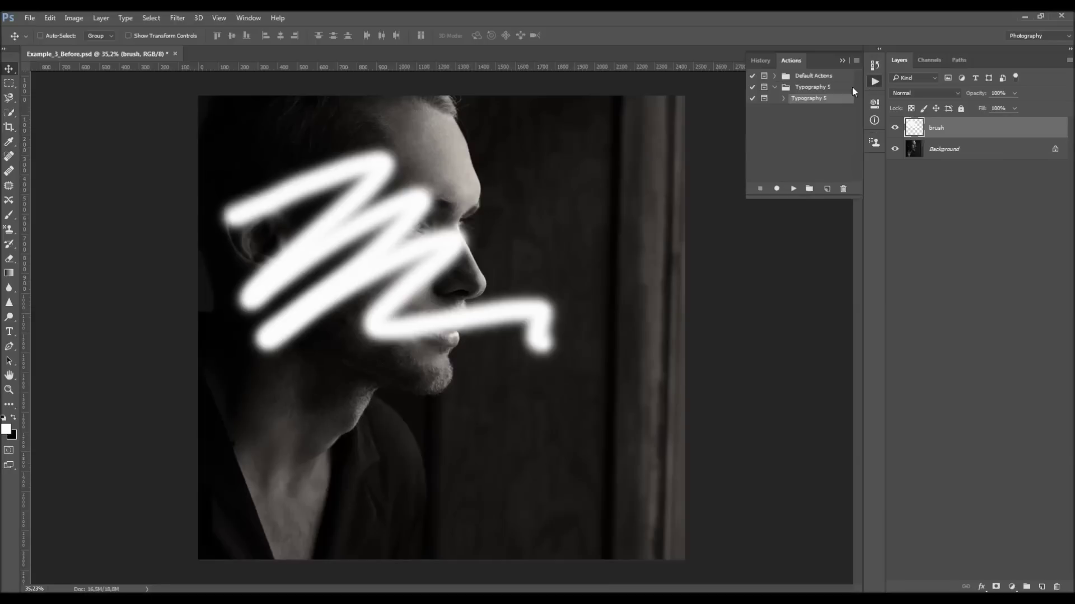
left_click(793, 189)
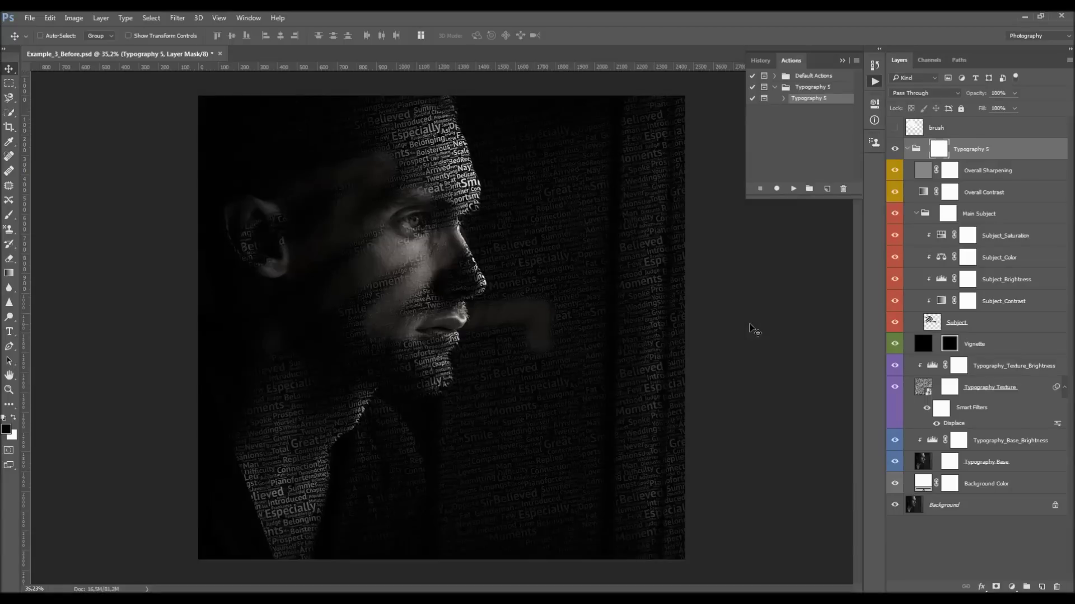
left_click(842, 60)
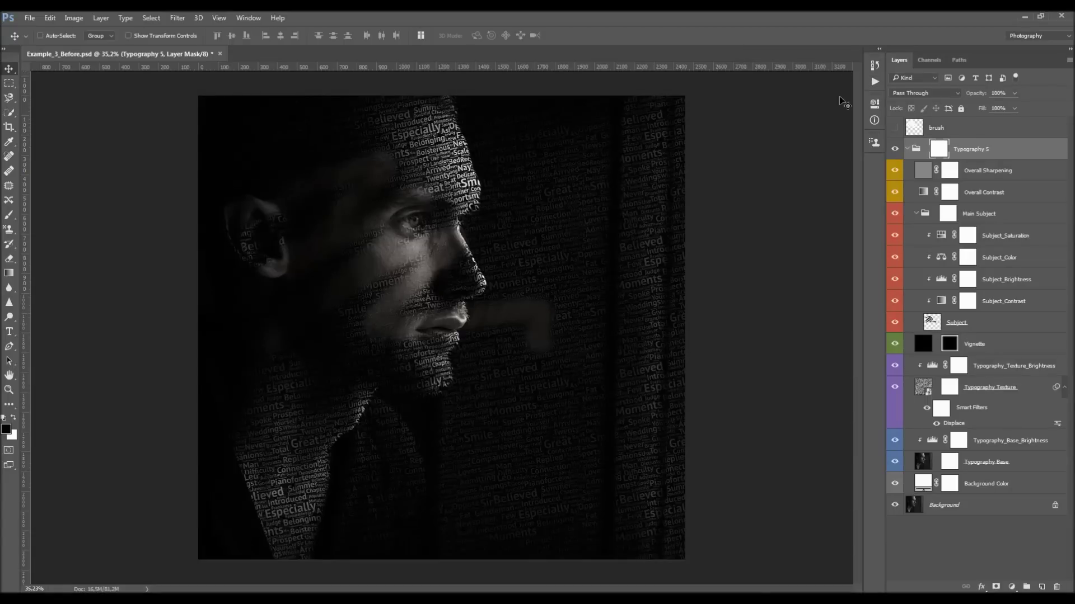
- Hide the Main Subject group and collapse it
left_click(895, 214)
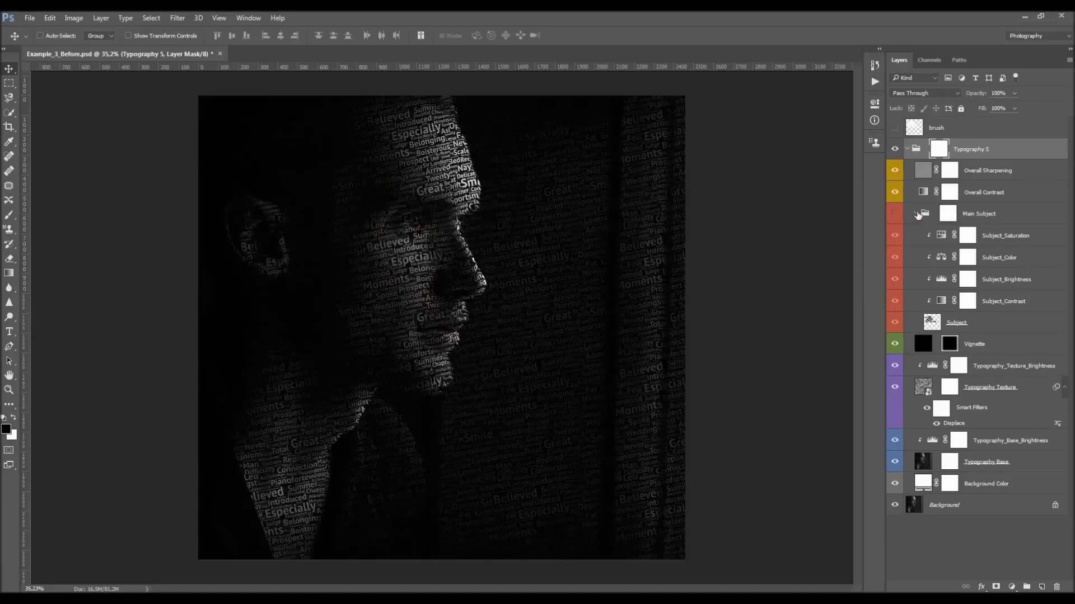
left_click(916, 214)
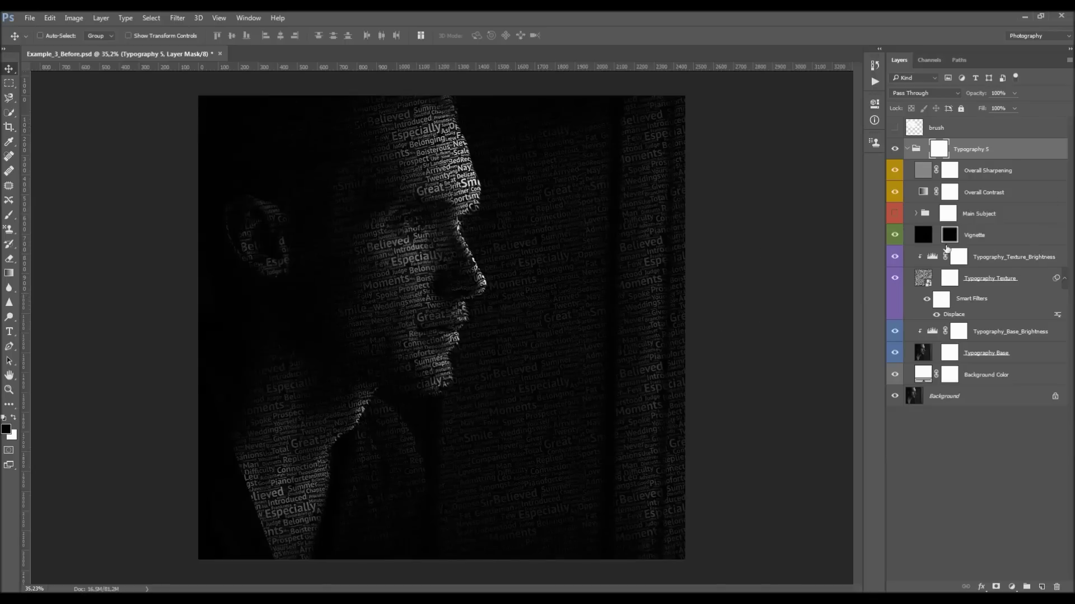
- Hide the Overall Sharpening layer and set the white input level of Typography_Base_Brightness to 233
left_click(894, 170)
left_click(924, 332)
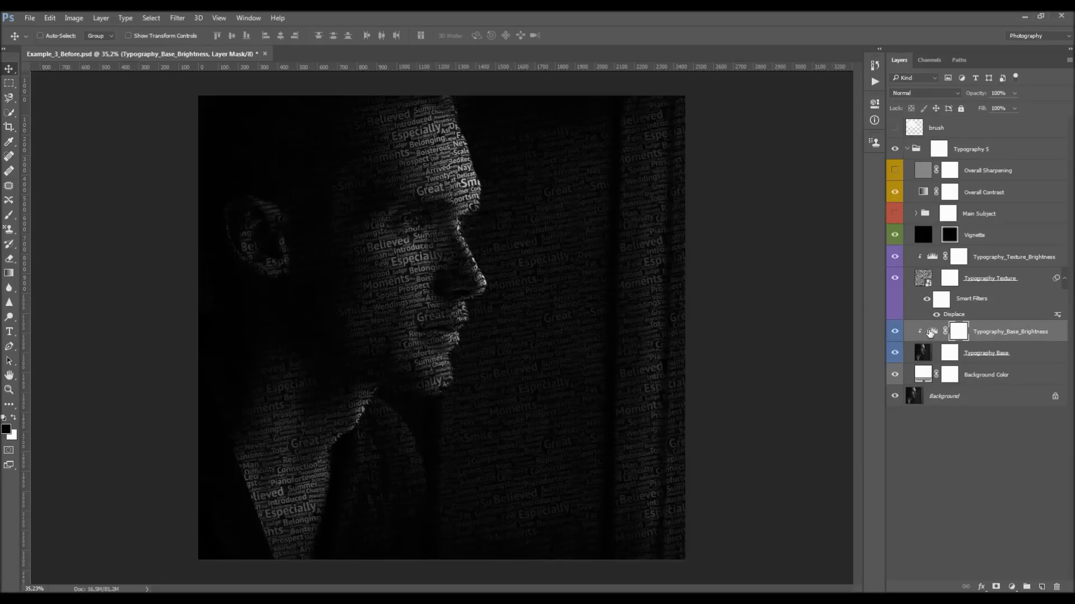
double_click(930, 332)
left_click_drag(847, 215, 836, 216)
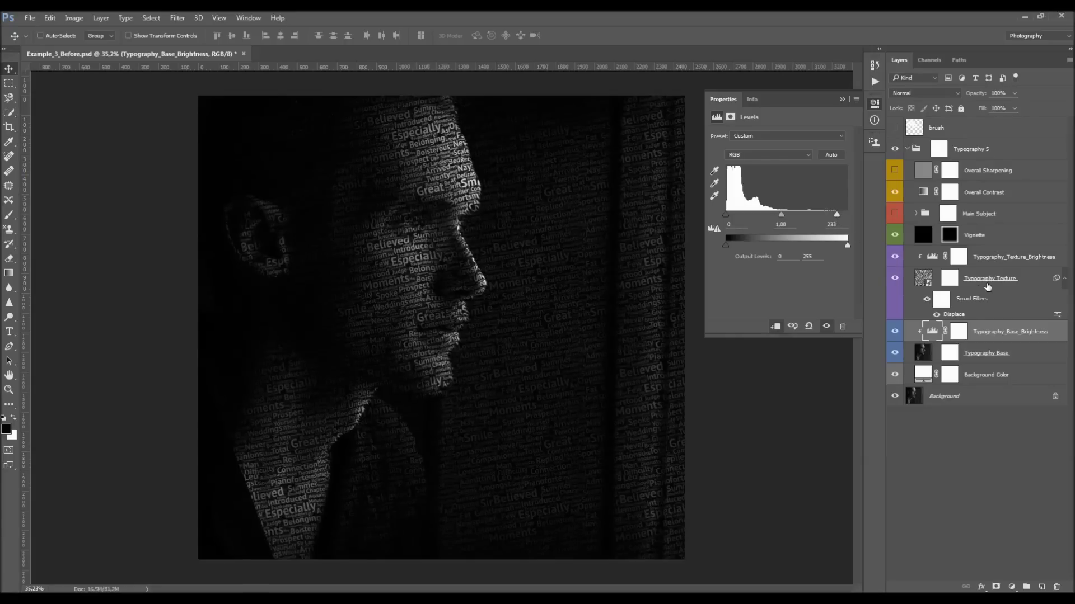
- Set the white input level of the Typography_Texture_Brightness Levels adjustment to 220
left_click(931, 259)
left_click(932, 257)
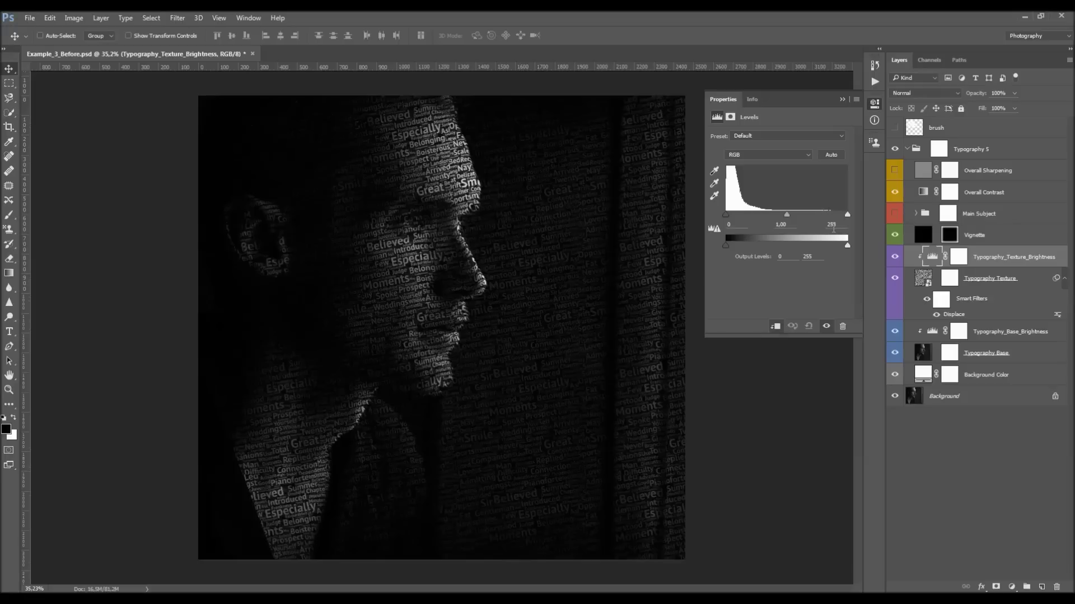
left_click_drag(843, 216, 831, 215)
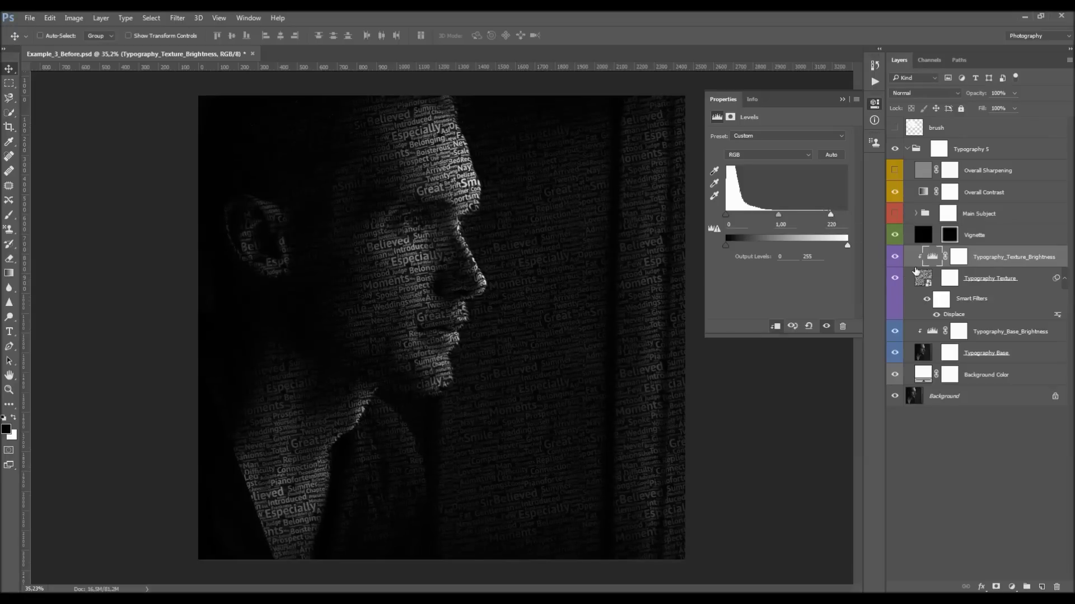
- Compare the image with and without the Vignette layer and leave that layer hidden
left_click(973, 235)
left_click(895, 235)
left_click(895, 235)
left_click(896, 235)
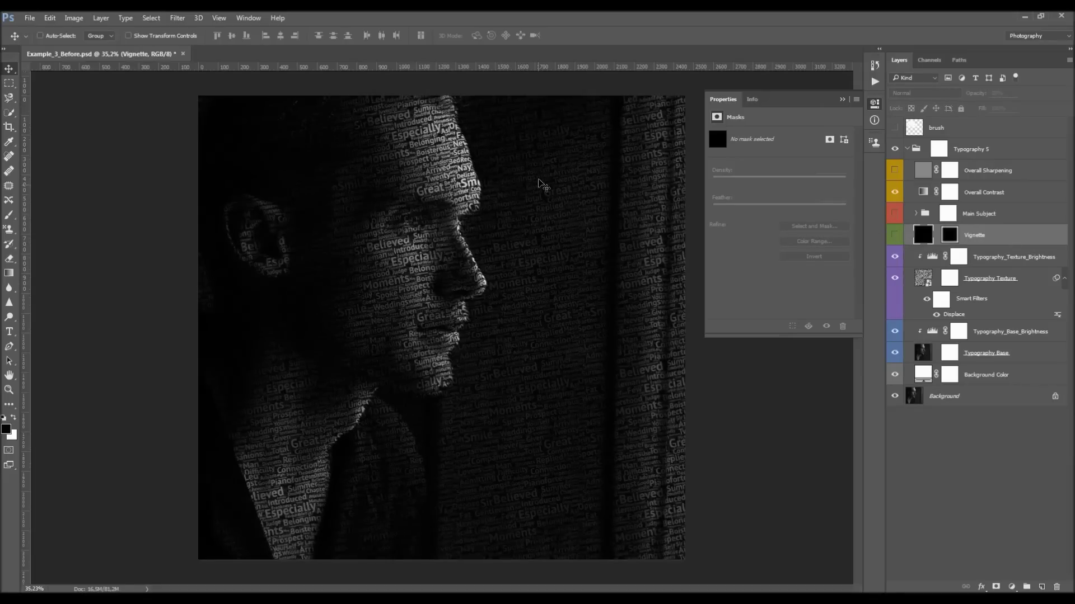
- Raise the opacity of the Overall Contrast layer to 35%
left_click(976, 218)
left_click(977, 194)
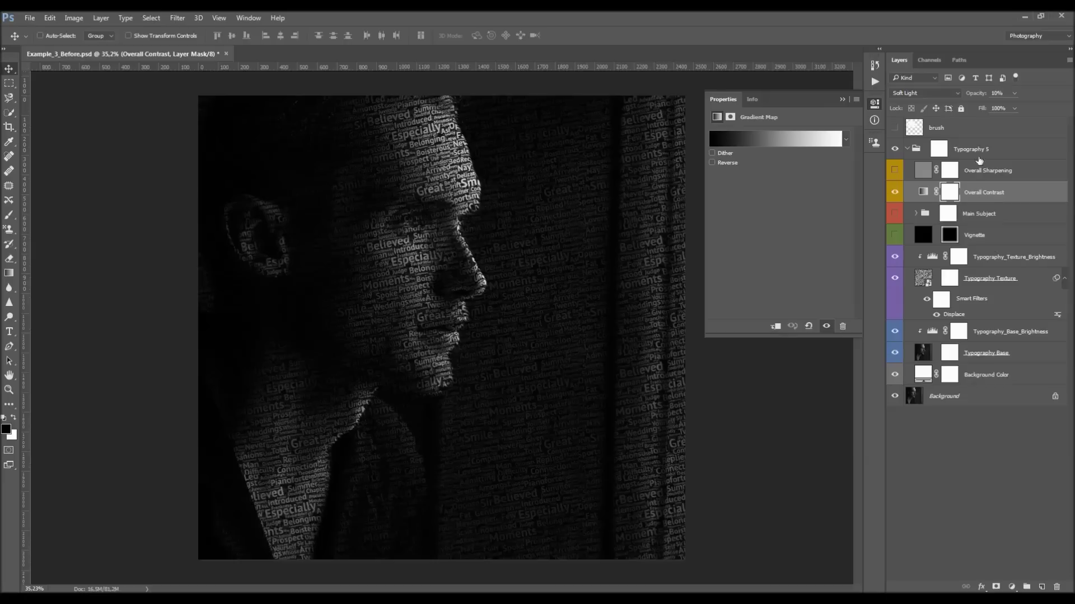
left_click_drag(981, 96, 656, 128)
- Delete the Overall Sharpening layer and stamp all visible layers into a new layer above Overall Contrast
left_click(1019, 171)
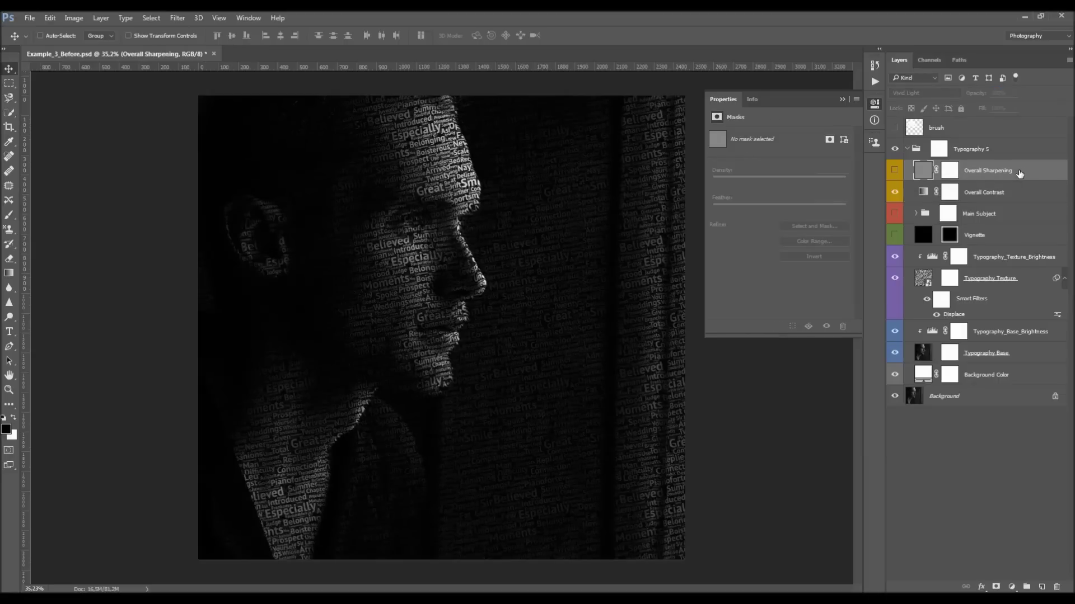
key("Delete")
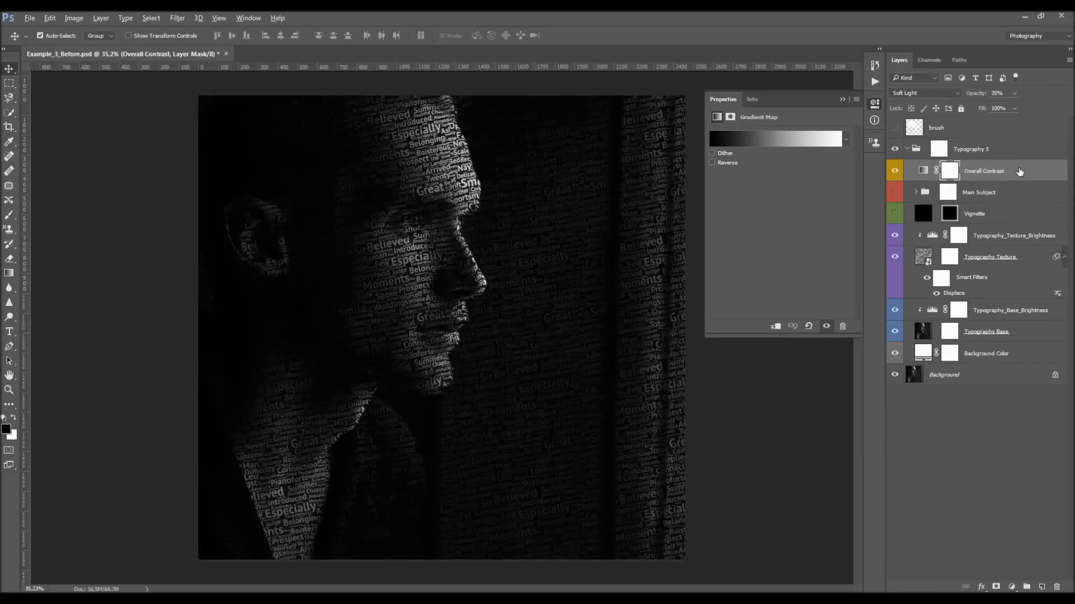
key("ctrl+shift+alt+e")
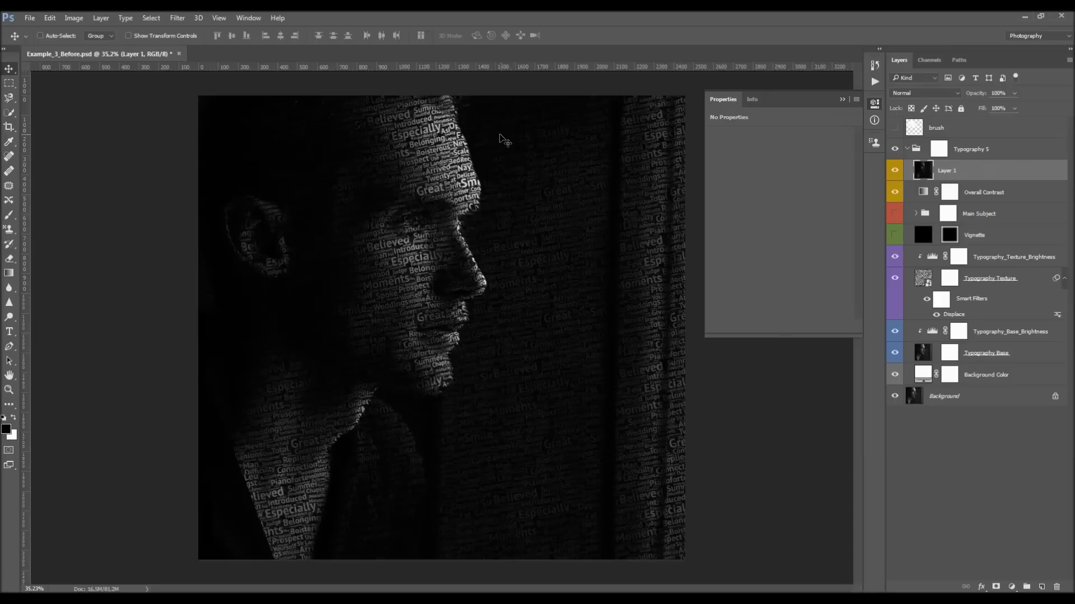
- Reapply the High Pass filter to the stamped layer and set its blend mode to Vivid Light
key("ctrl")
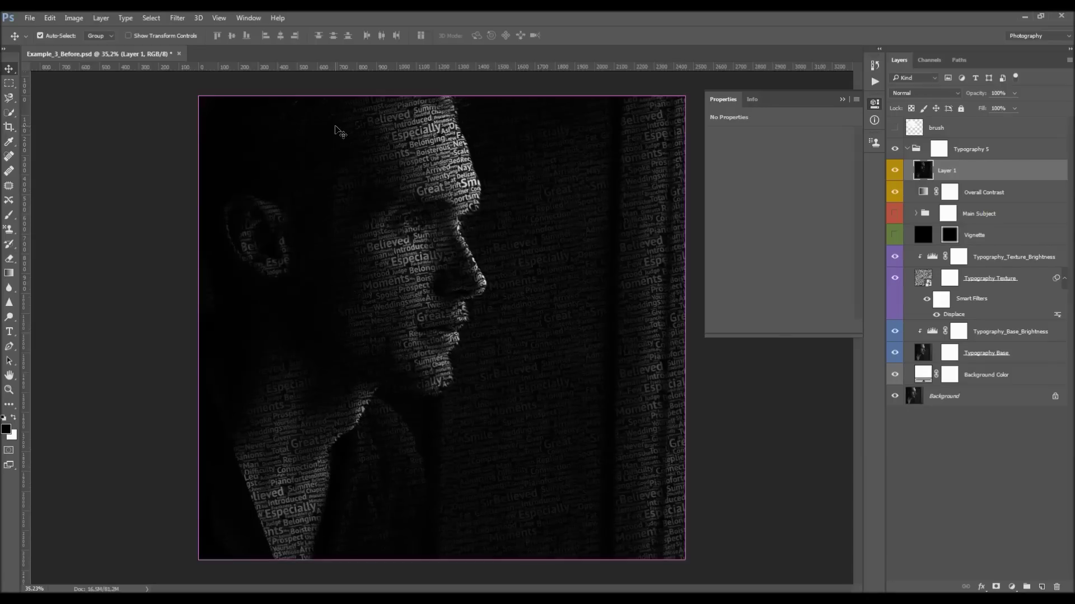
left_click(179, 19)
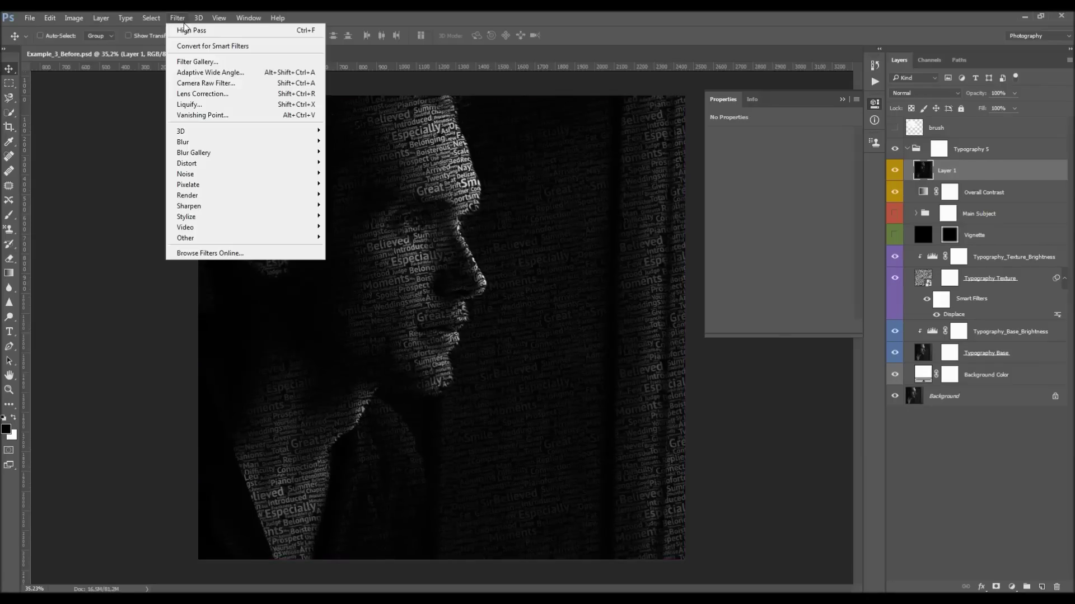
left_click(208, 32)
left_click(921, 93)
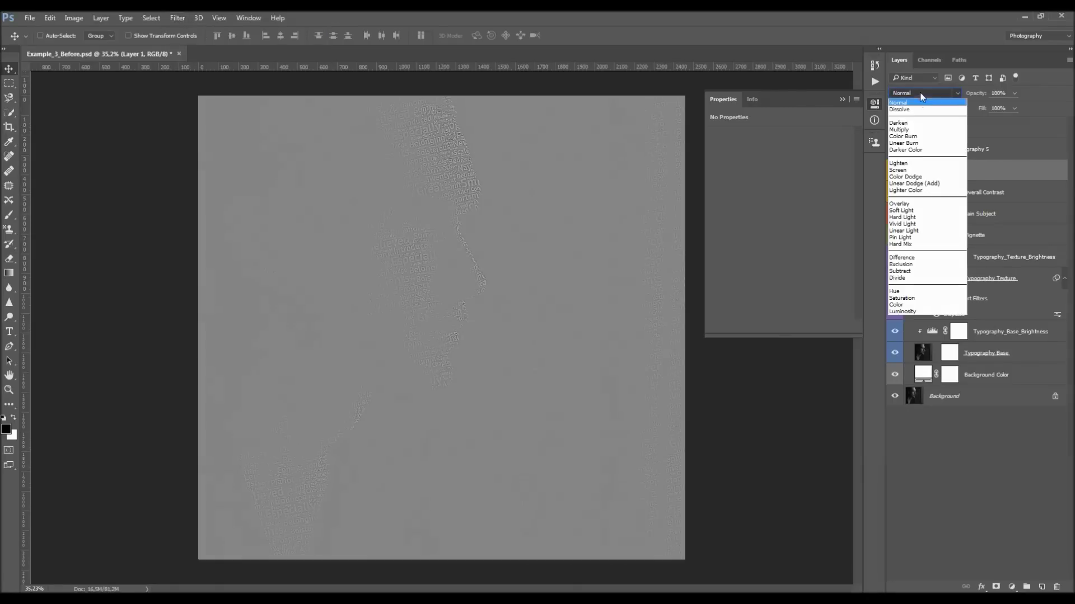
left_click(911, 224)
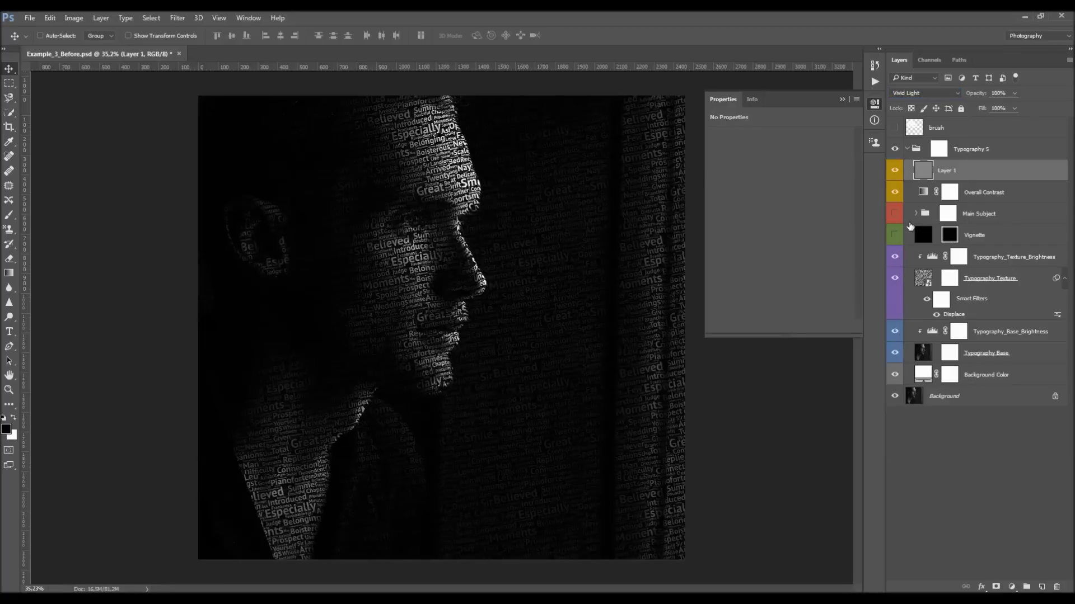
- Collapse the Typography 5 group and toggle its visibility to compare the text portrait with the original photo
left_click(844, 101)
key("ctrl")
left_click(910, 149)
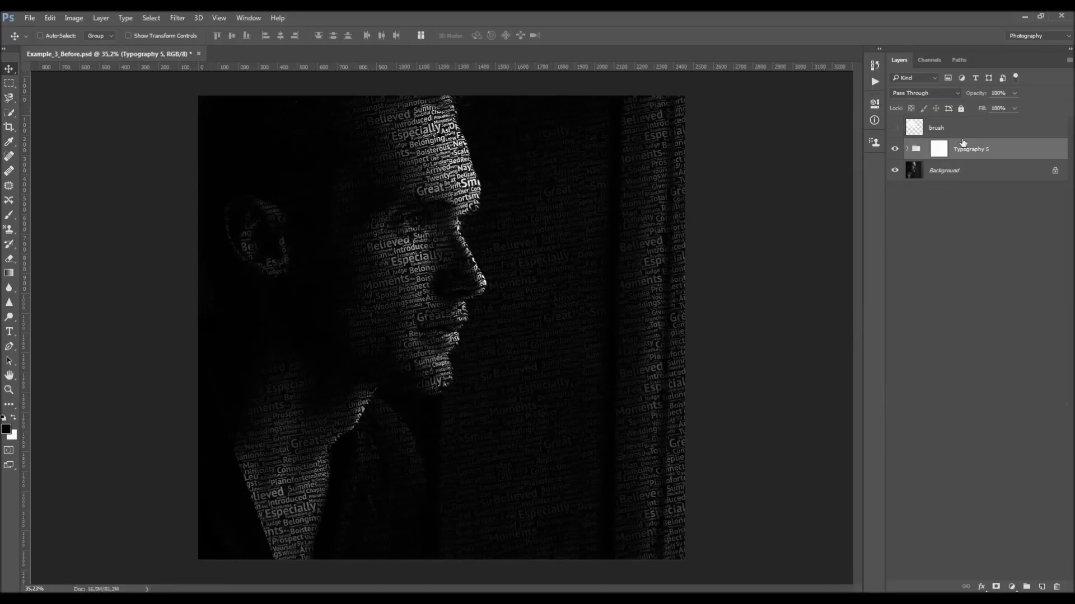
left_click(896, 149)
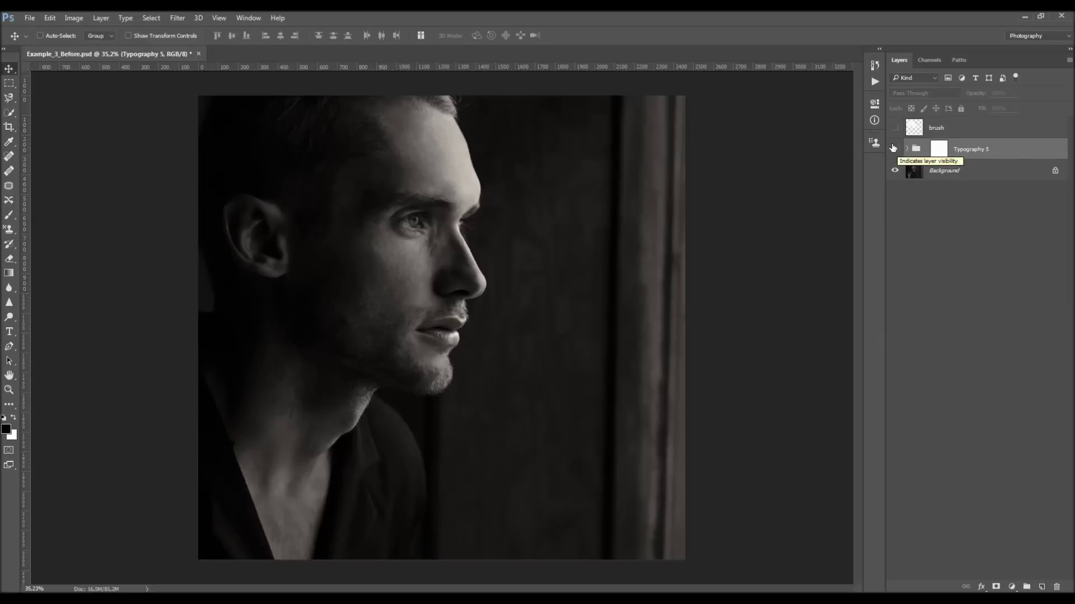
left_click(896, 150)
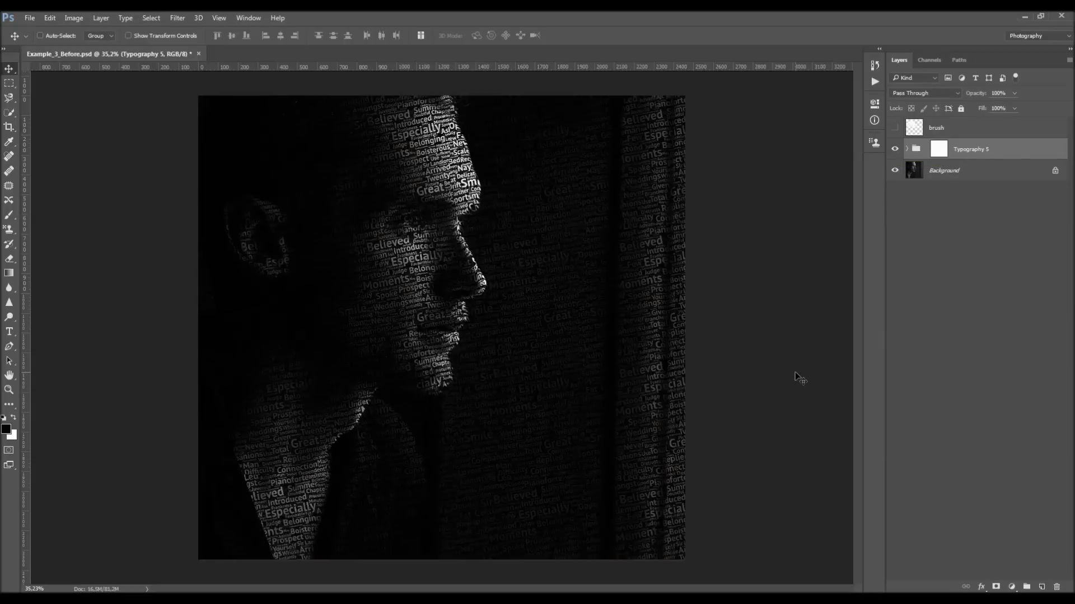